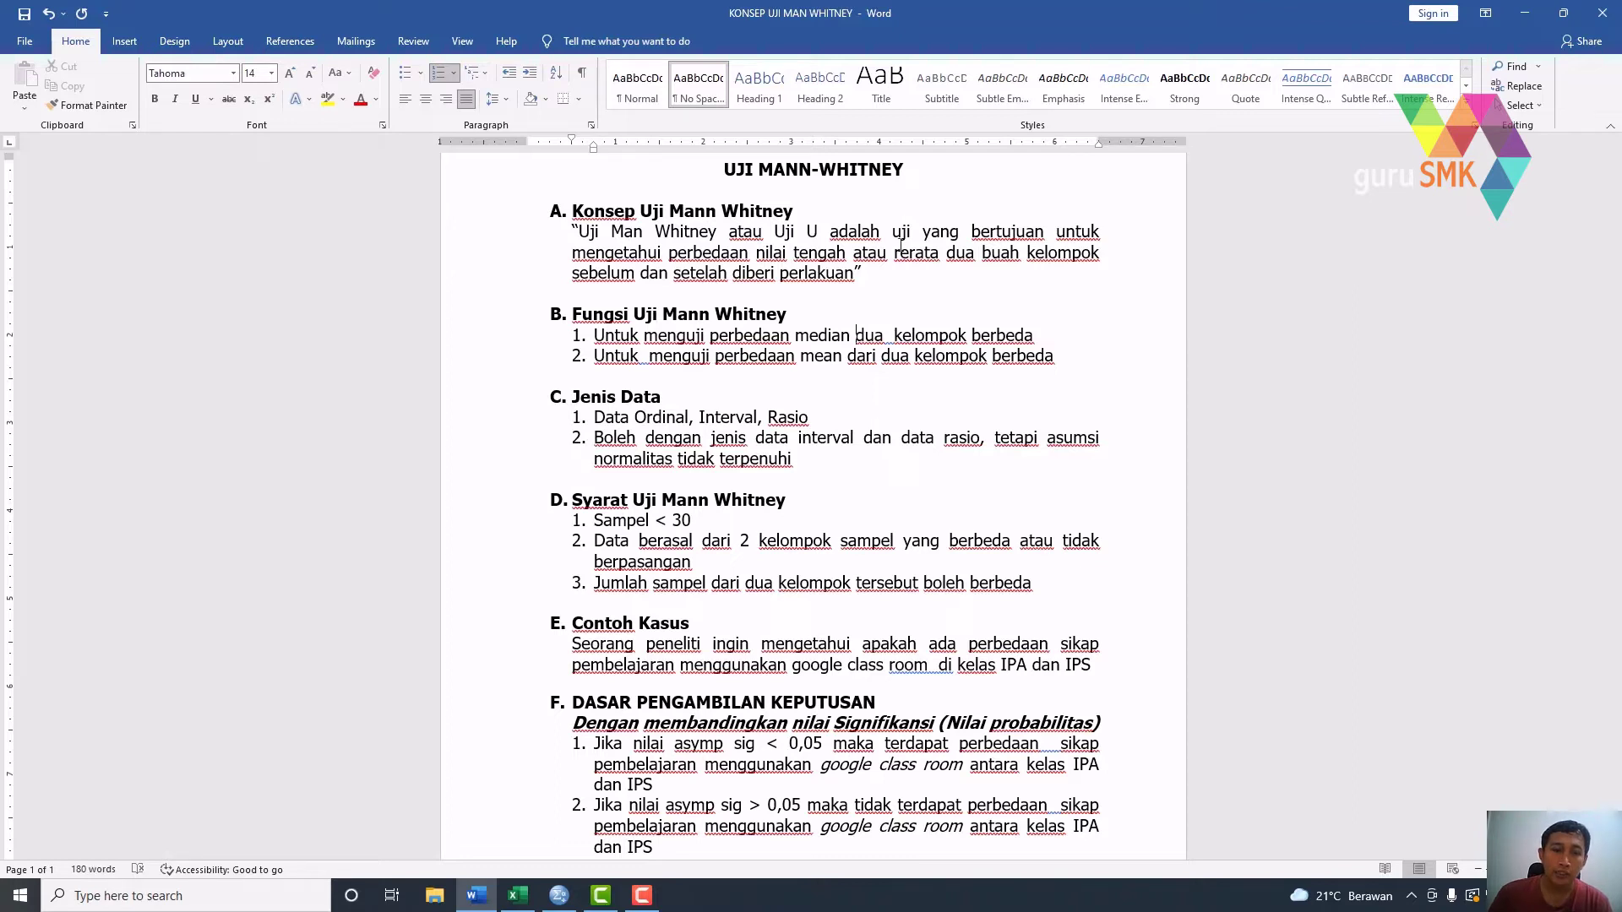
- Switch to the Excel workbook and look through the whole Mann-Whitney questionnaire table, from its headings to the last respondent
left_click(531, 879)
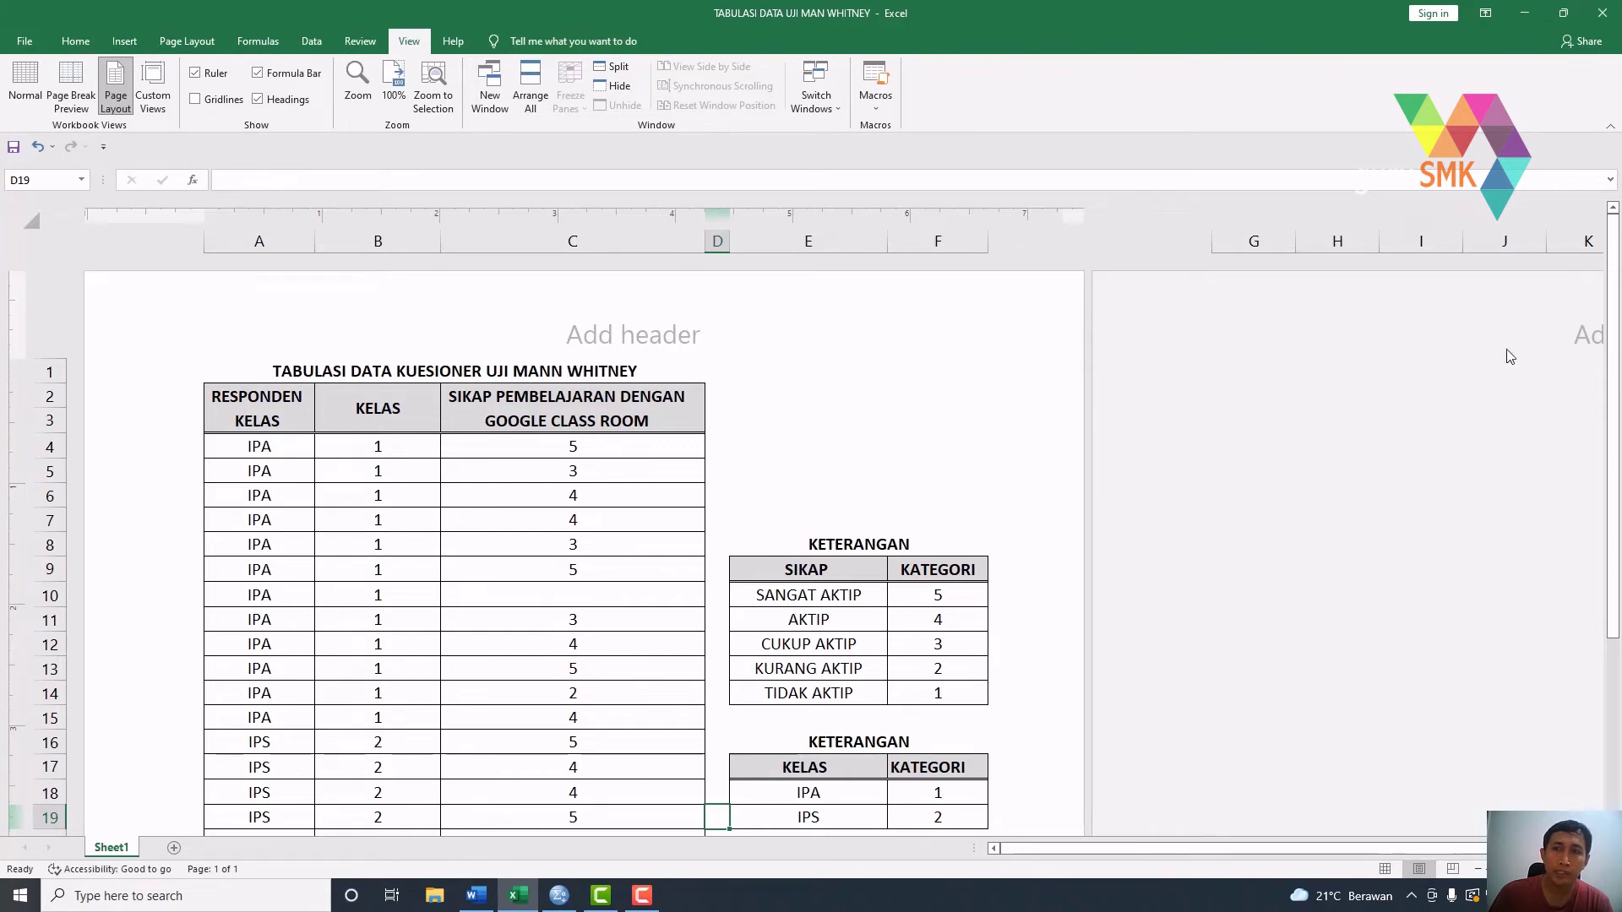
scroll(532, 591, "down", 2)
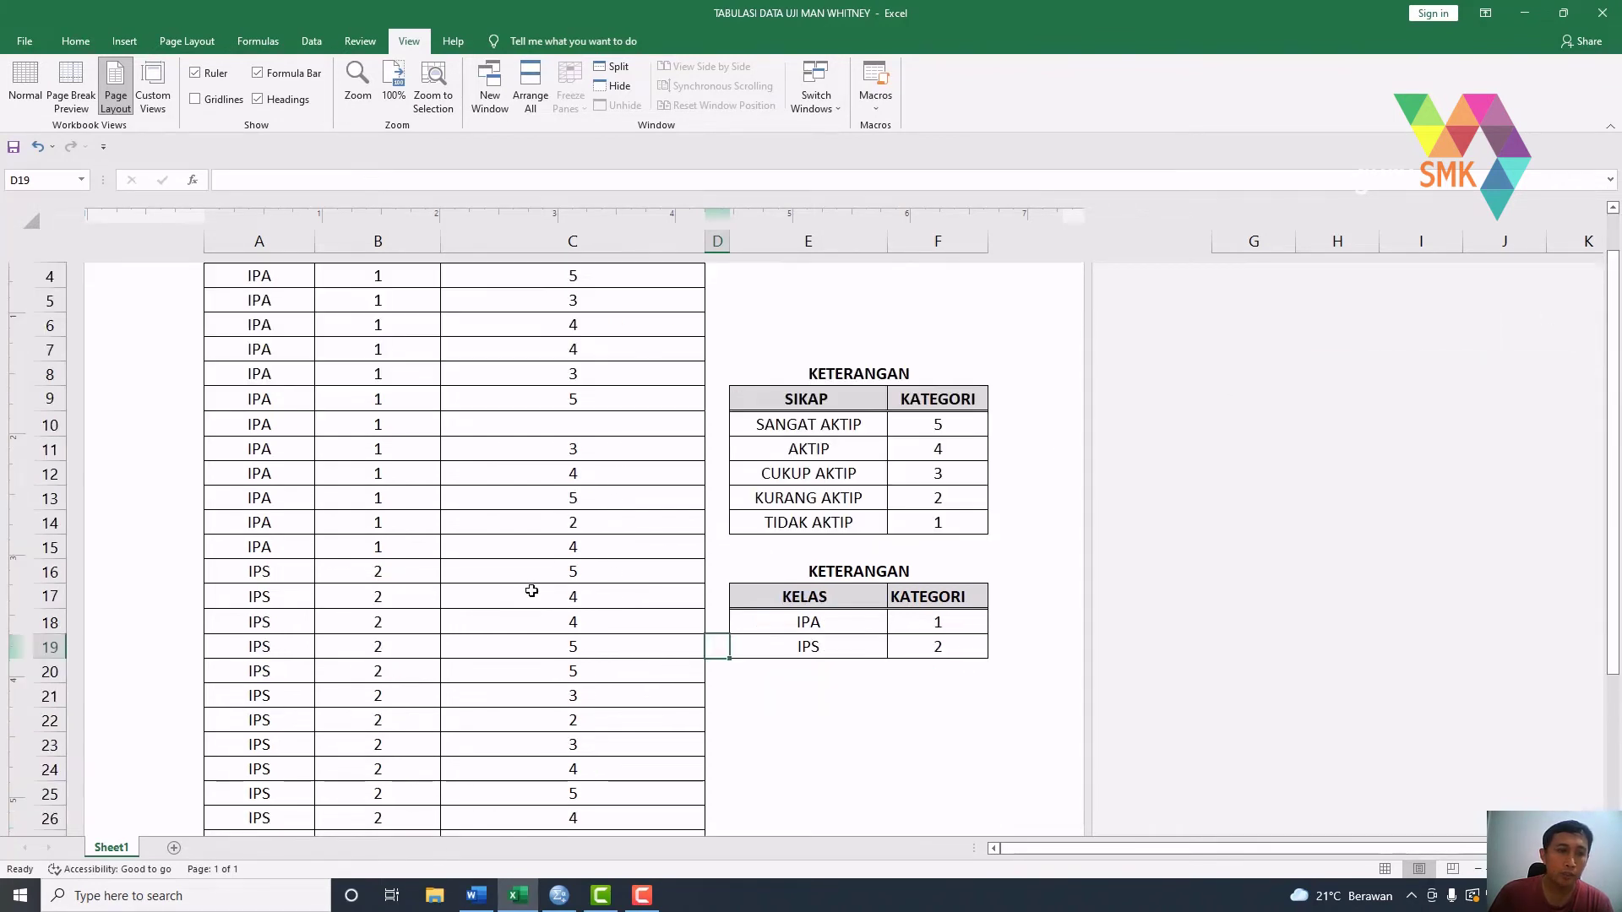
scroll(531, 591, "down", 5)
scroll(531, 590, "up", 1)
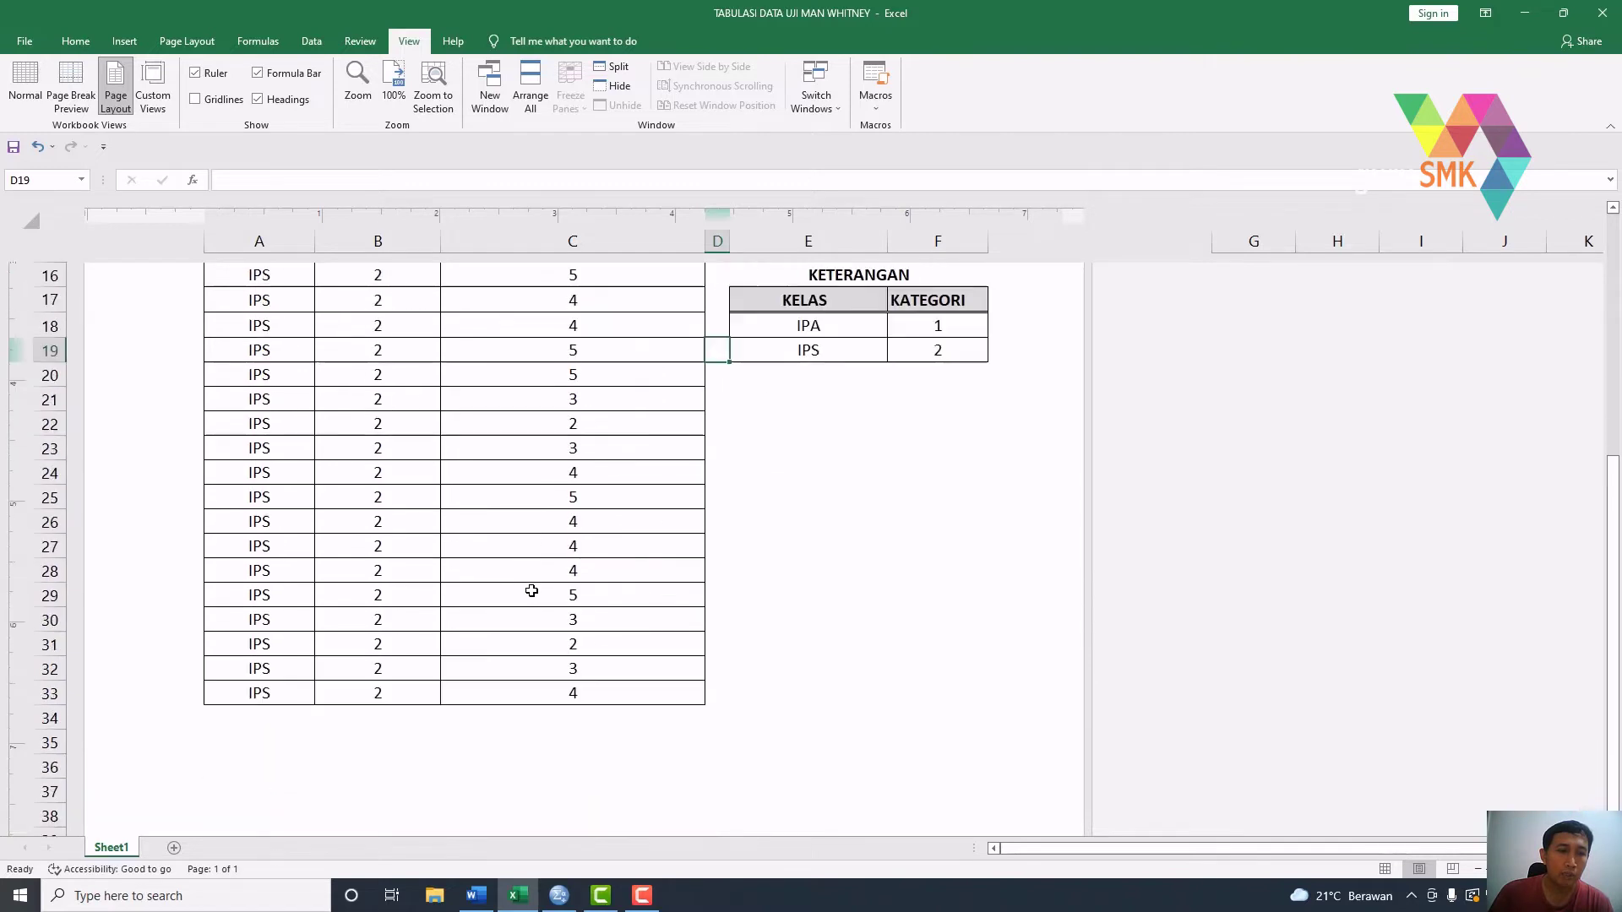
scroll(531, 590, "up", 6)
scroll(520, 538, "down", 2)
scroll(520, 538, "up", 2)
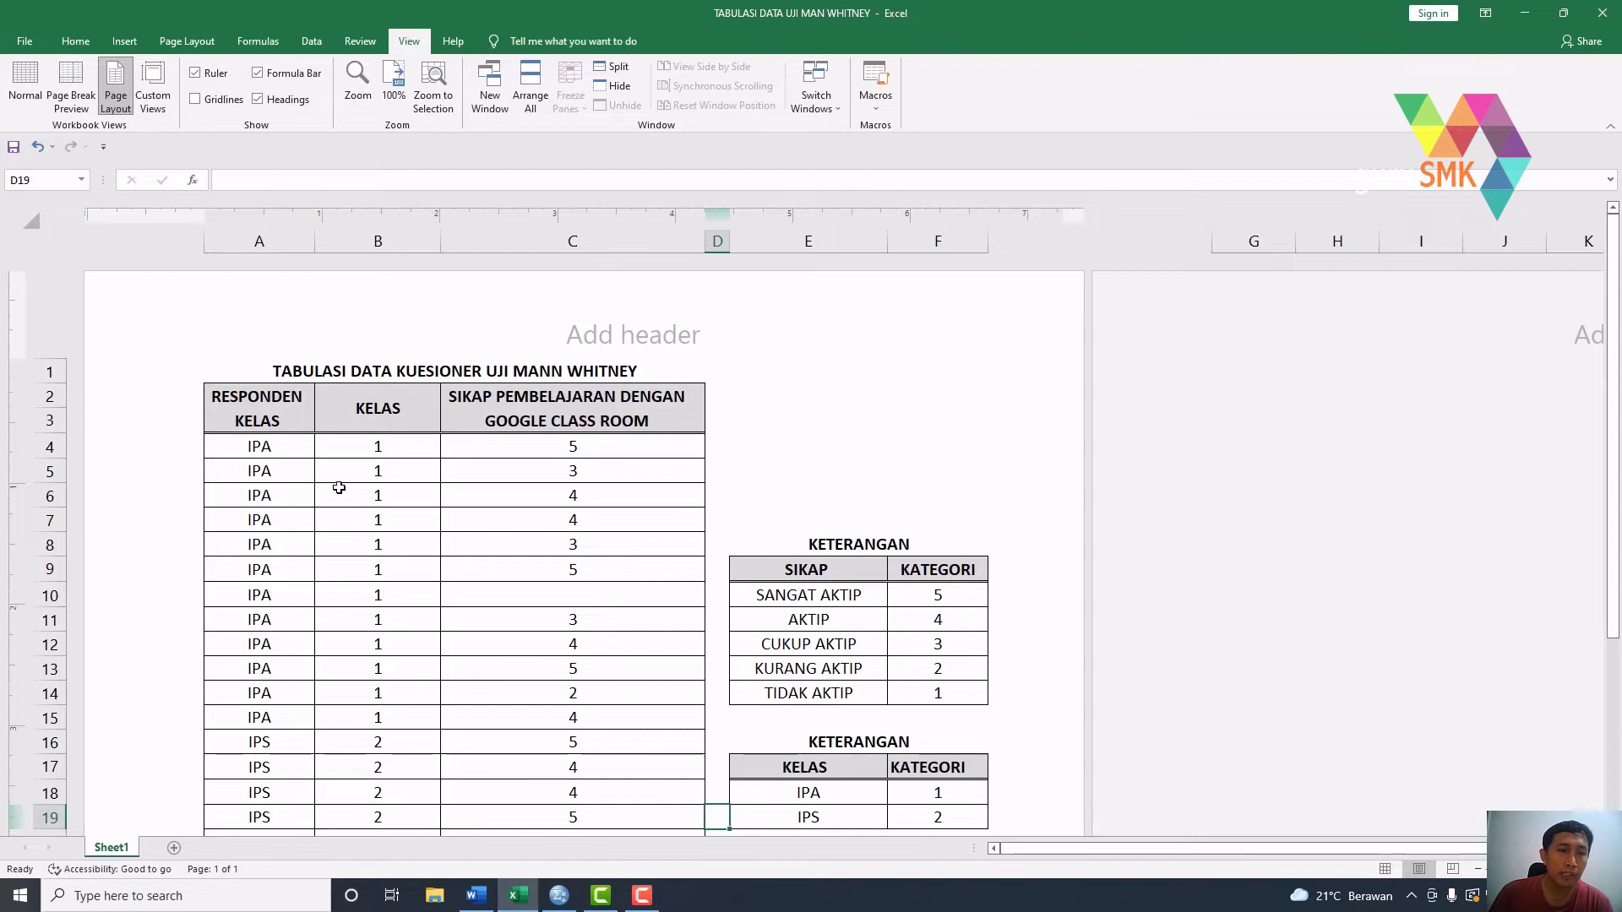
- Examine the respondent class column, comparing the IPA rows with the IPS rows
left_click(289, 405)
left_click(281, 450)
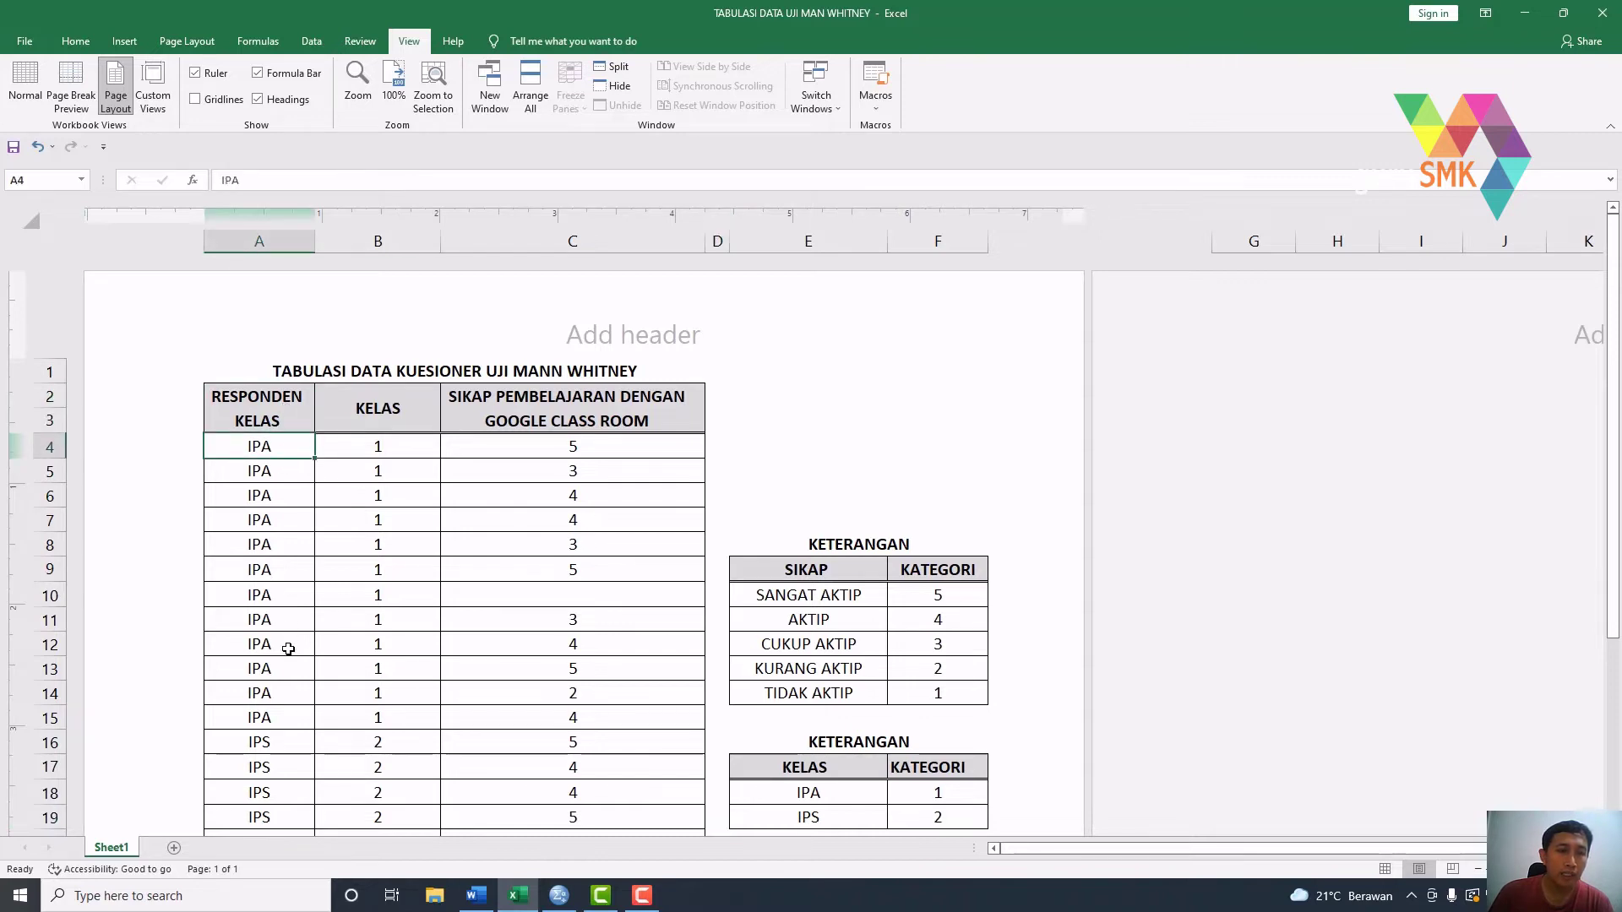
scroll(288, 649, "down", 2)
left_click(279, 690)
scroll(279, 691, "up", 2)
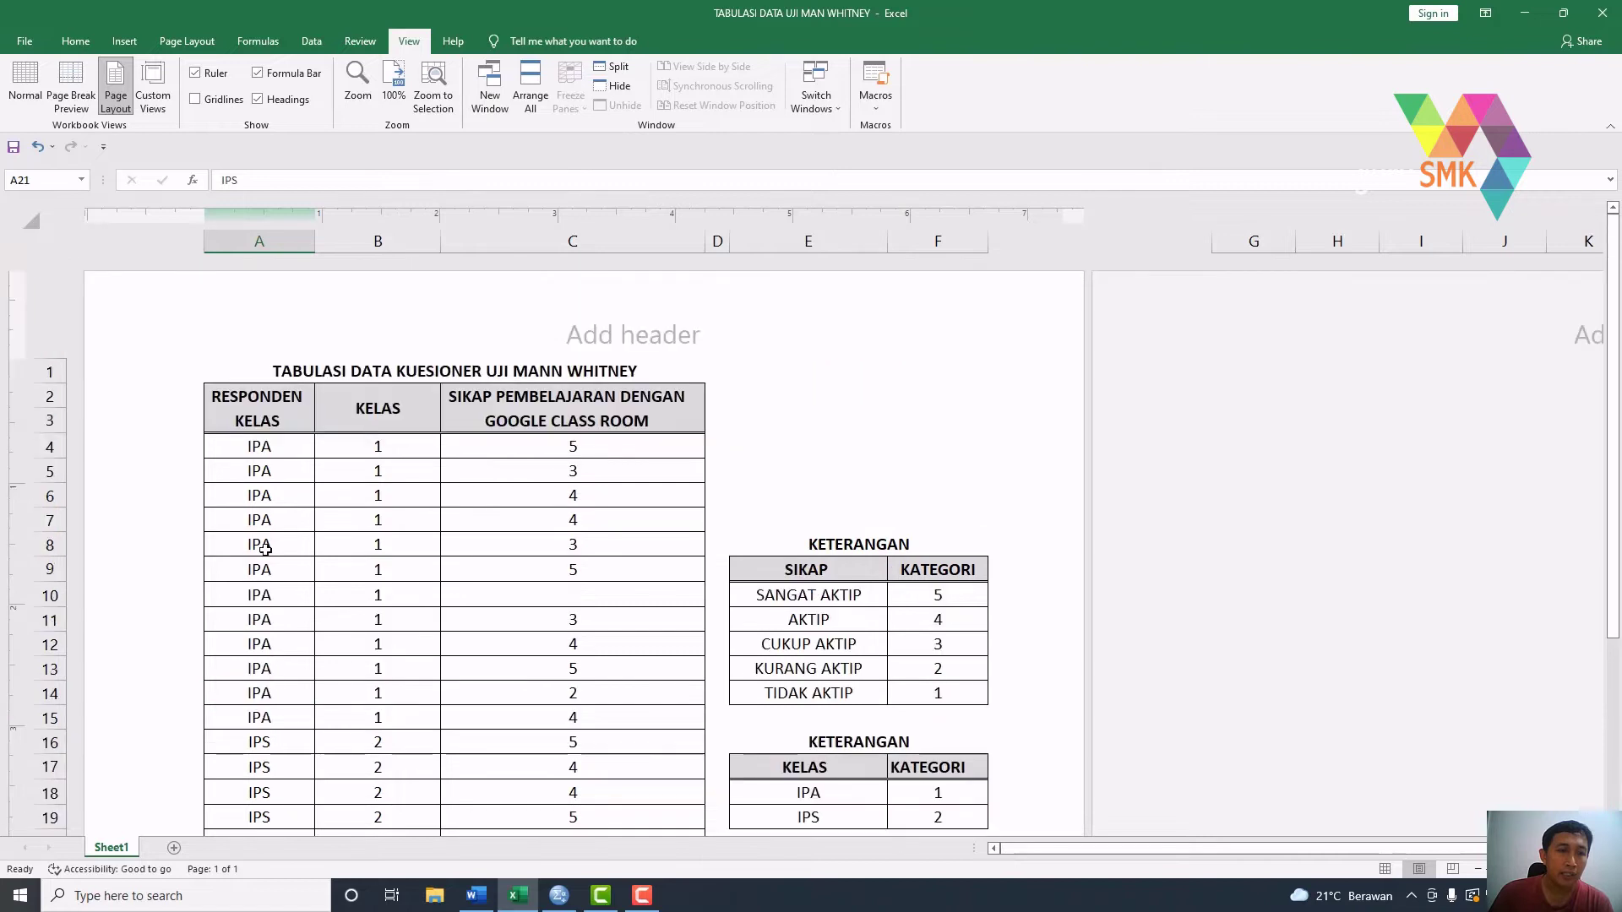
scroll(268, 583, "down", 2)
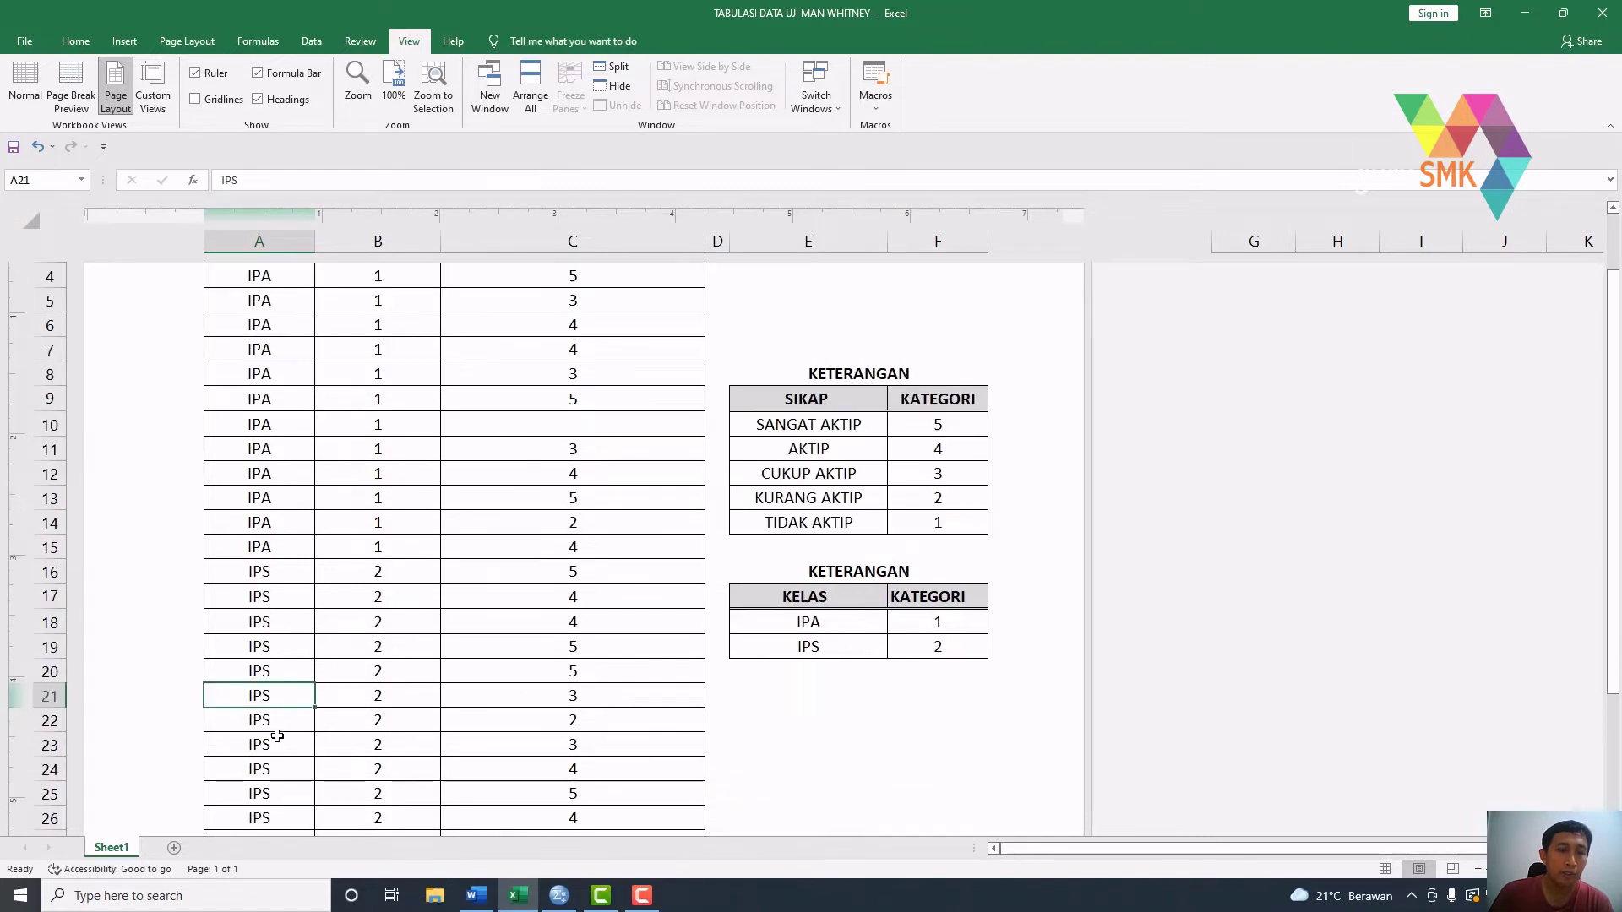
scroll(277, 737, "up", 2)
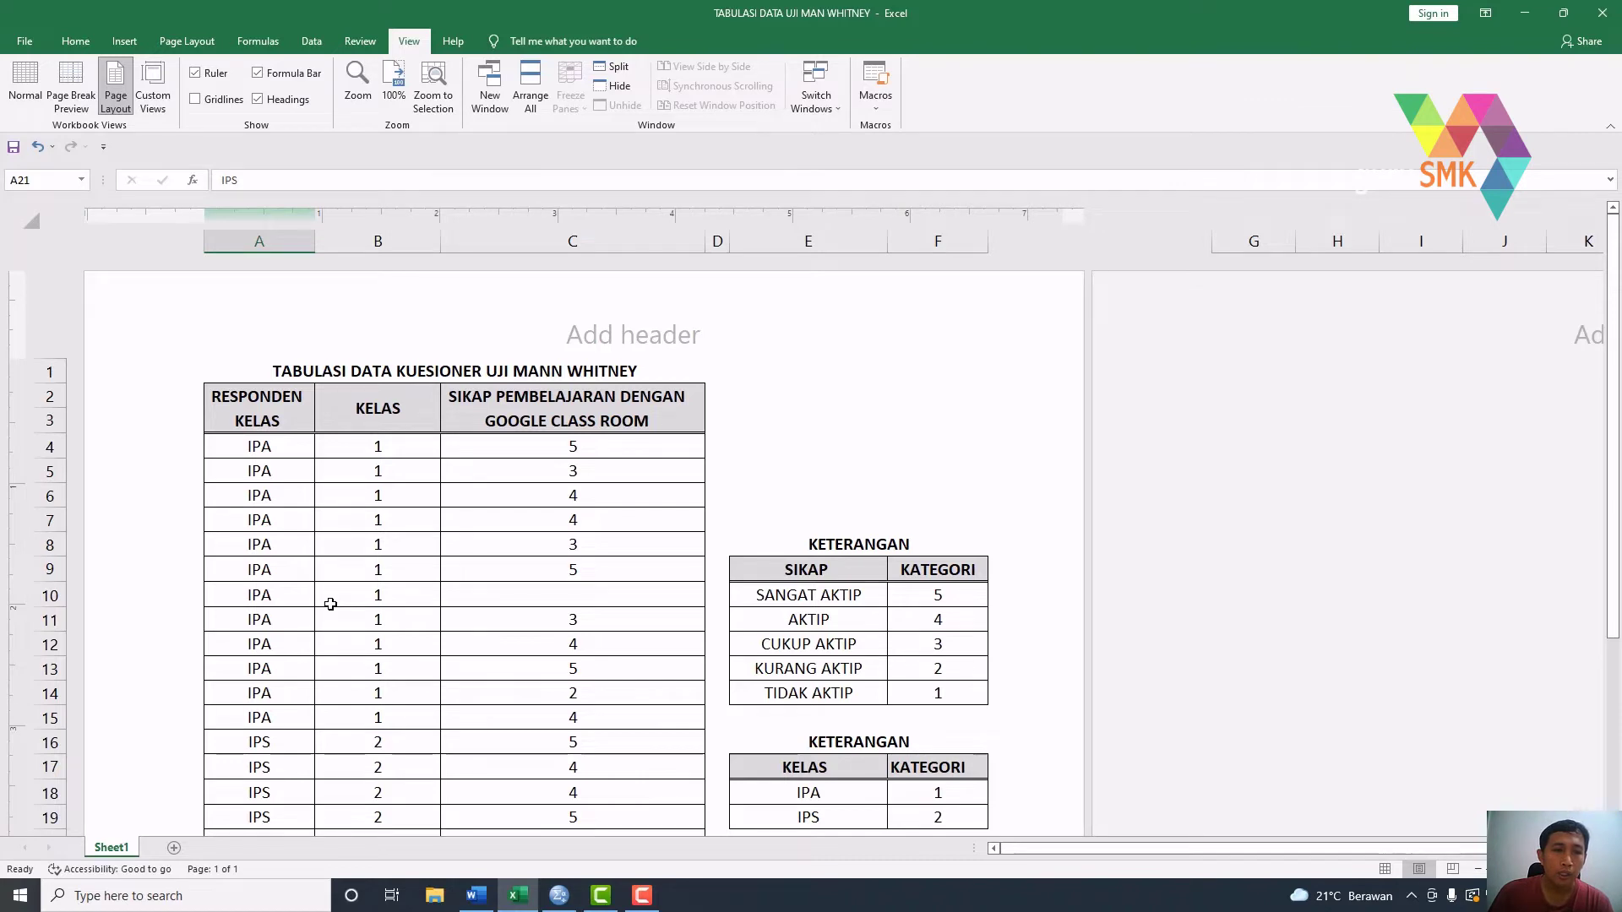
scroll(330, 604, "down", 2)
scroll(330, 604, "up", 2)
scroll(331, 604, "down", 2)
scroll(330, 604, "down", 1)
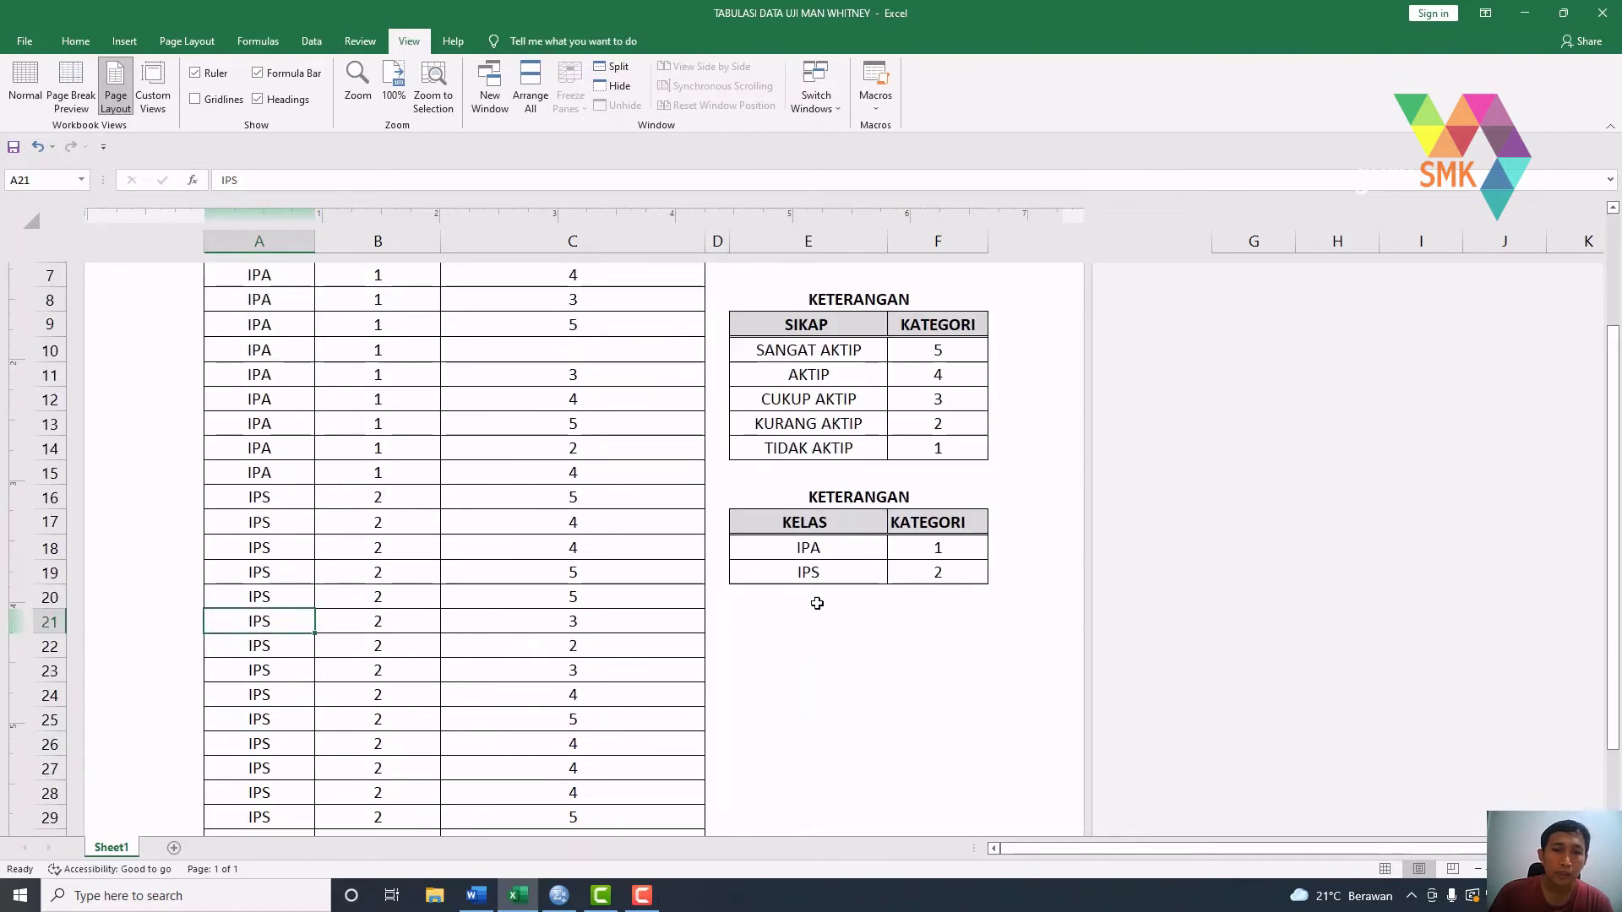
- Examine the class legend's codes for IPA and IPS against the codes in the KELAS column
left_click(935, 552)
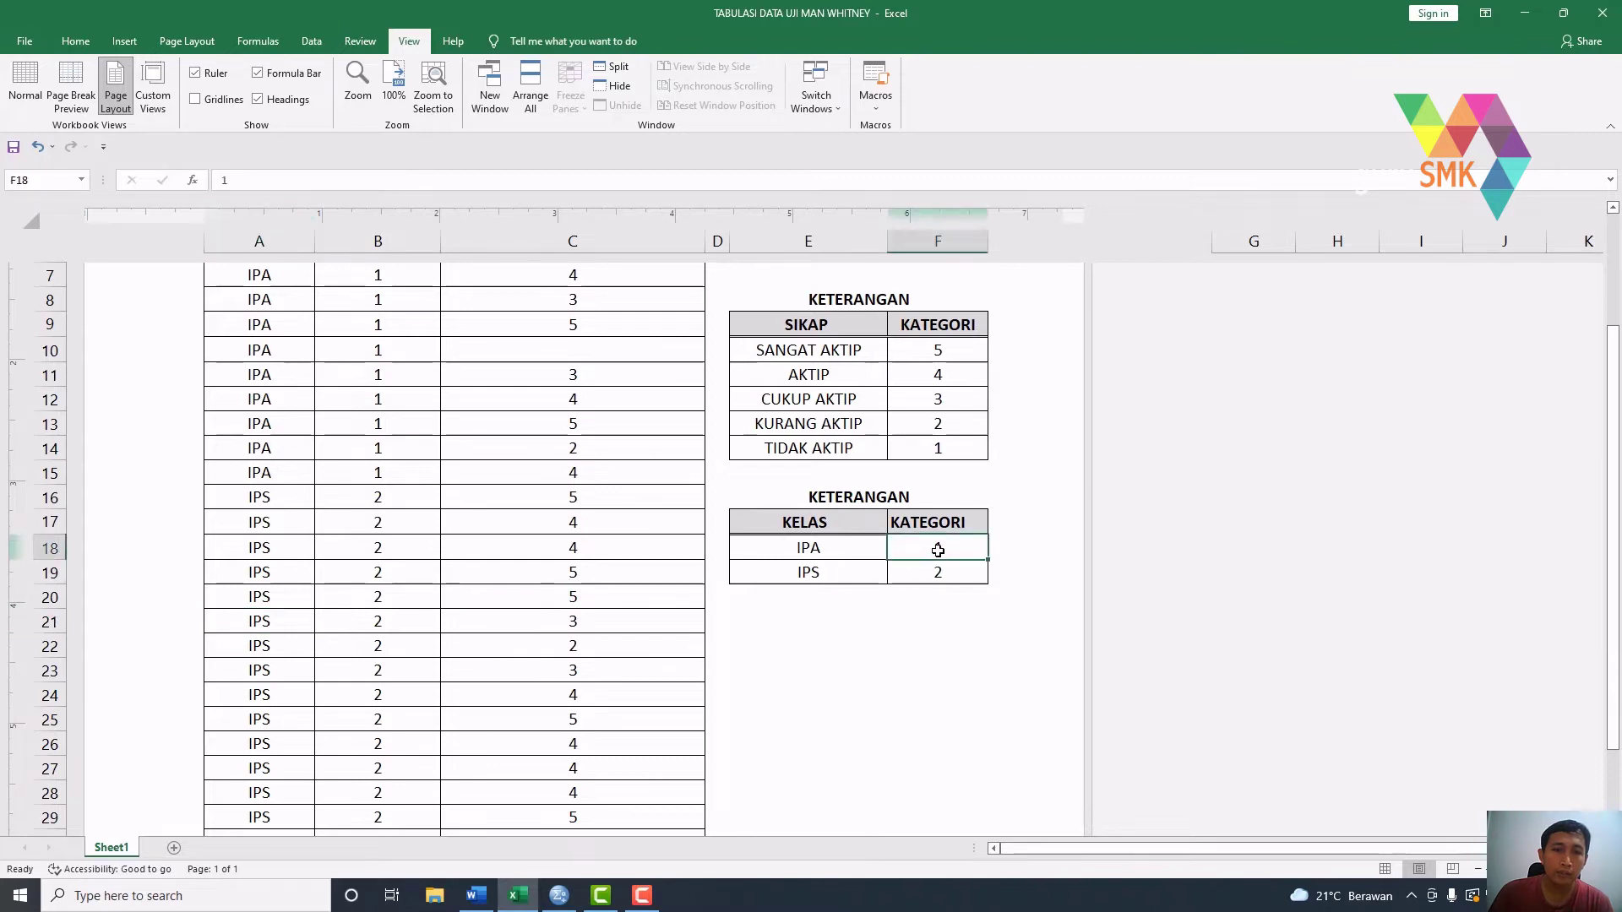
left_click(816, 550)
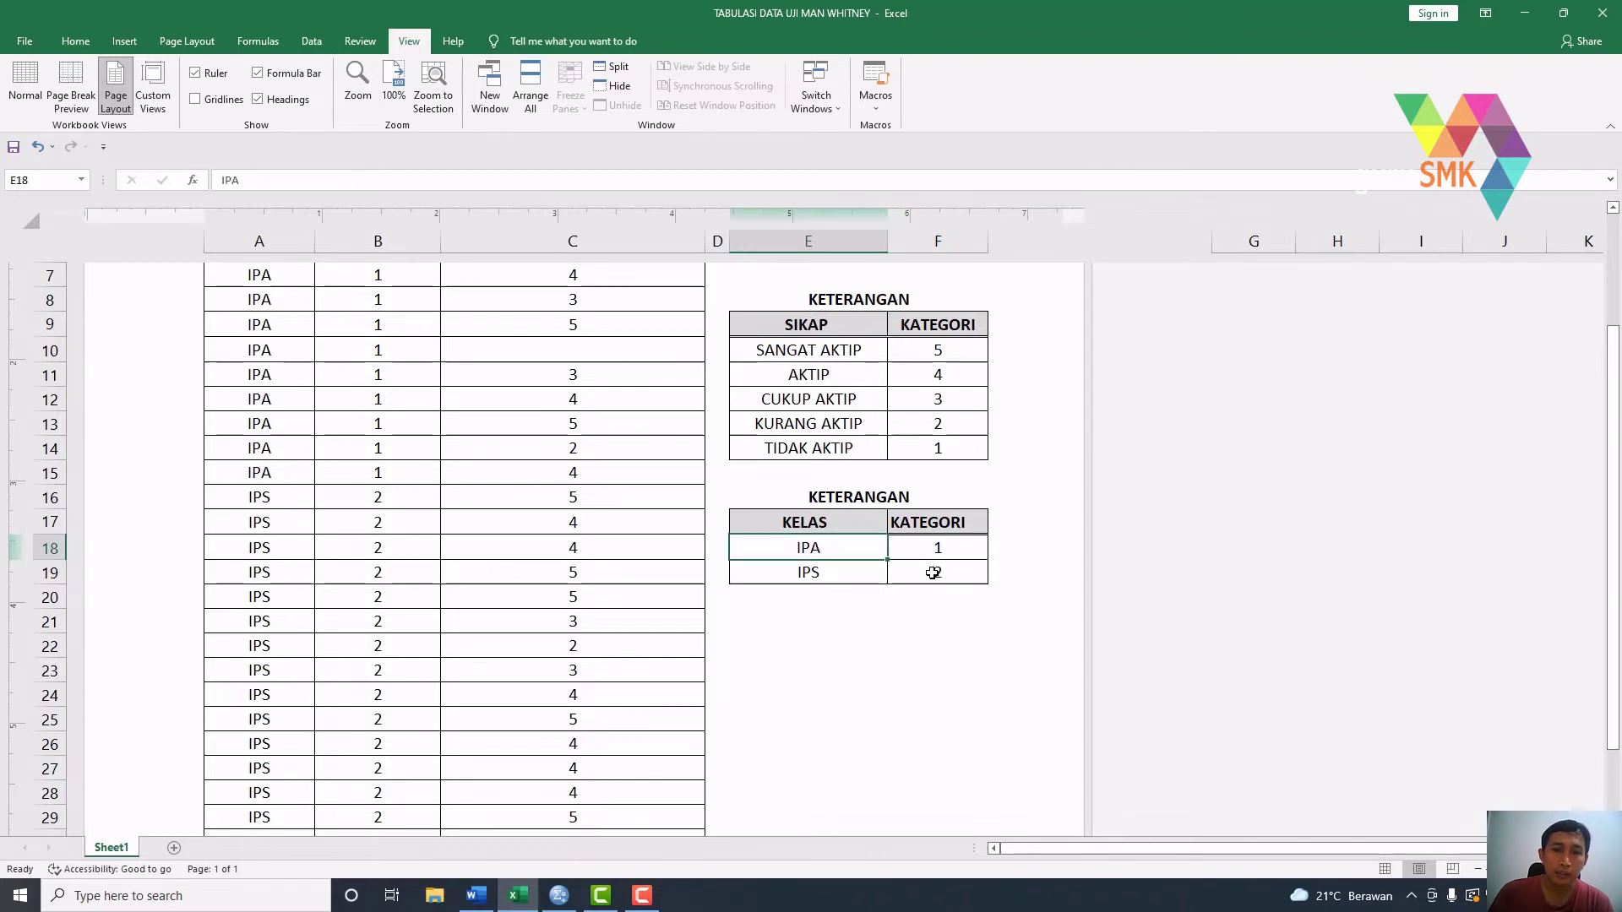
left_click(932, 572)
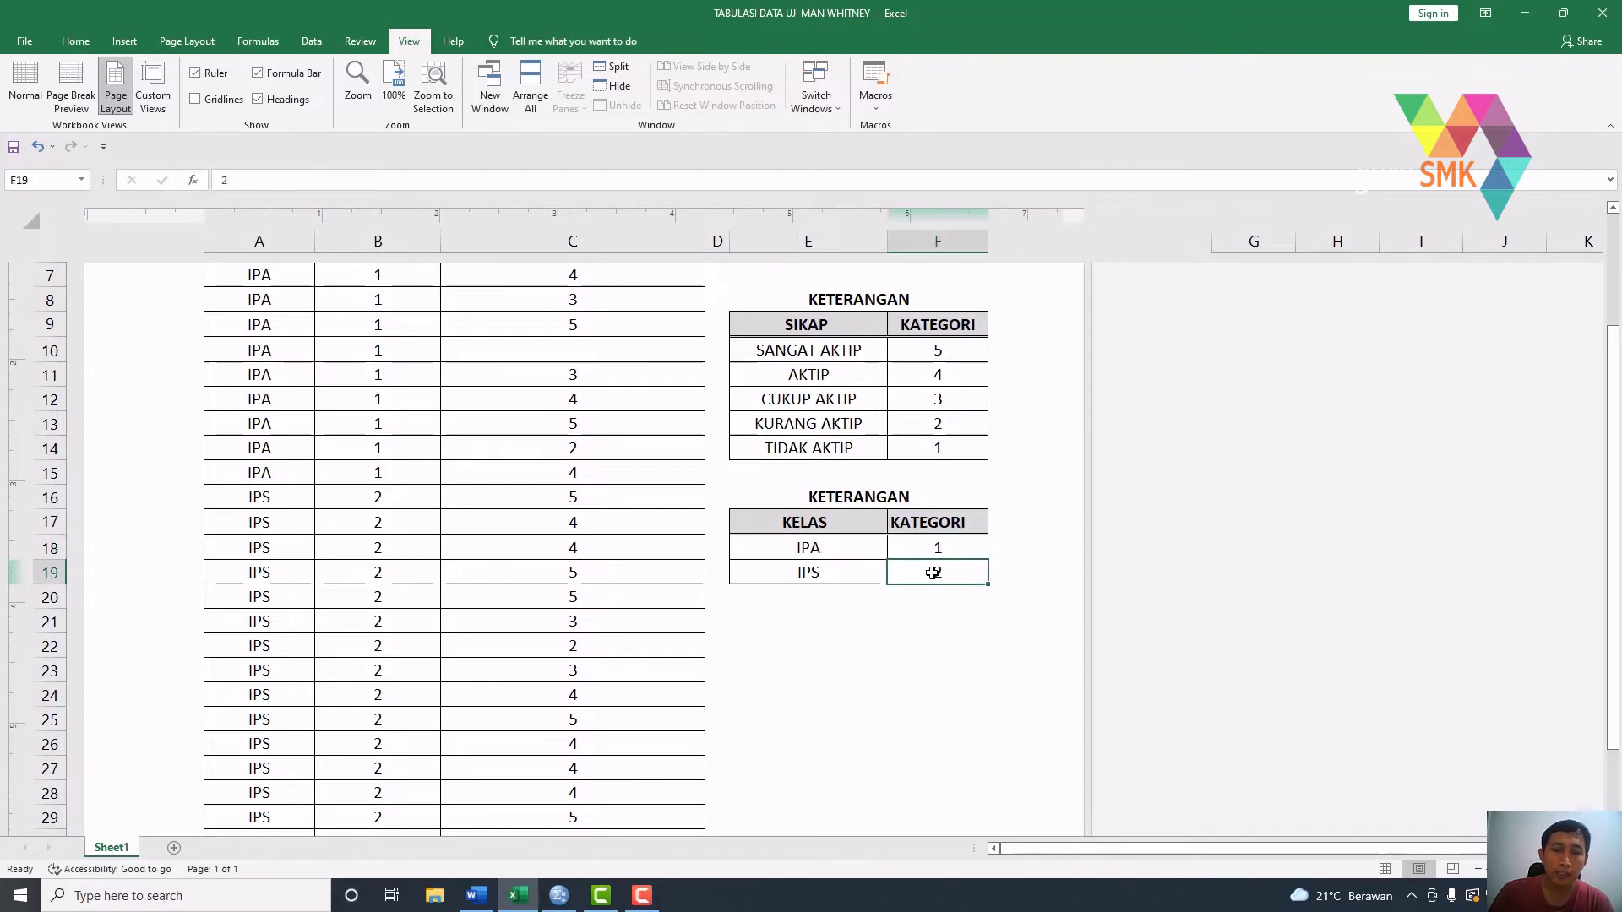
left_click(825, 572)
scroll(369, 564, "up", 3)
scroll(369, 564, "down", 2)
scroll(369, 564, "up", 2)
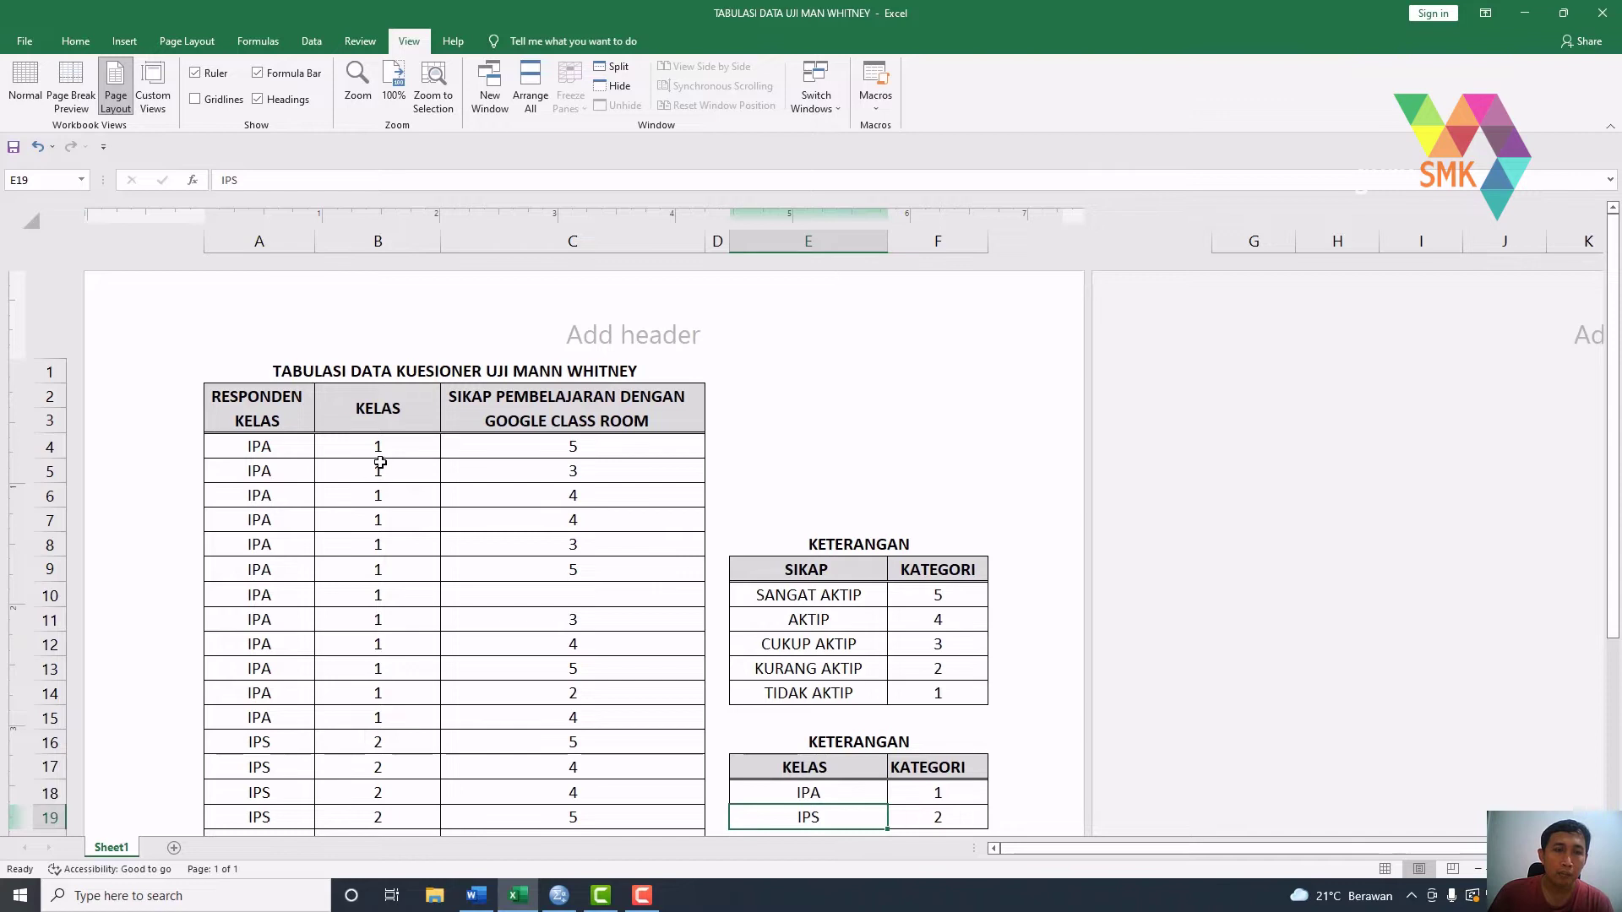
scroll(385, 449, "down", 3)
scroll(387, 452, "up", 3)
- Fill the empty attitude score in cell C10 with 4 and select the first score in C4
left_click(567, 594)
type("4")
key("Return")
key("Up")
key("Up")
key("Up")
key("Up")
key("Up")
key("Up")
key("Up")
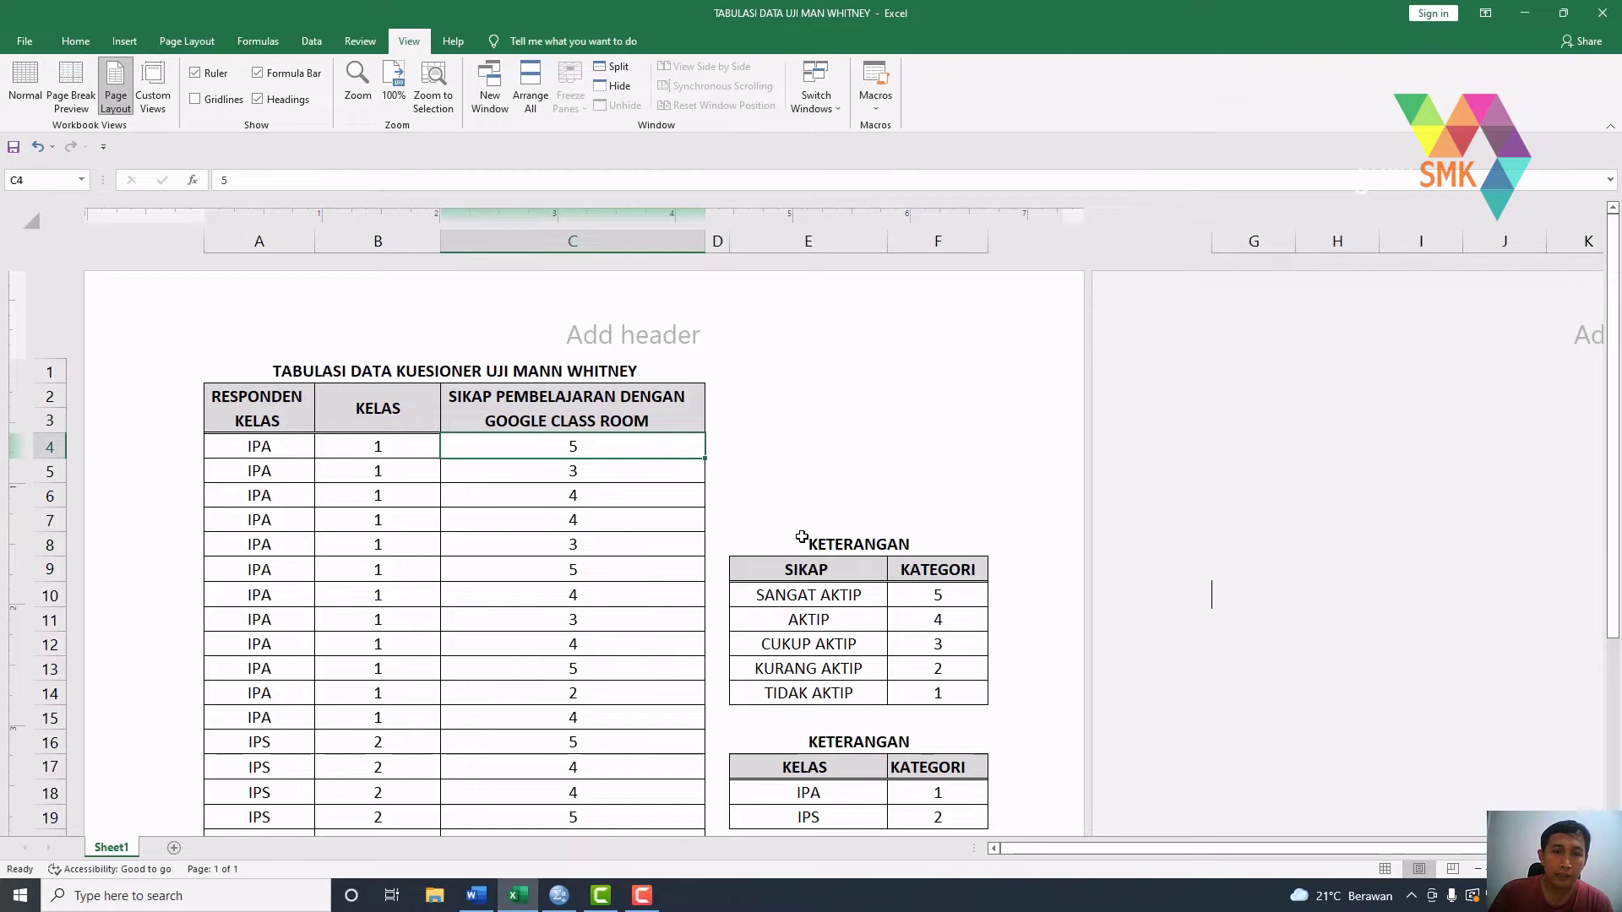
- Examine the attitude legend's category codes, from SANGAT AKTIP down to TIDAK AKTIP
left_click(945, 597)
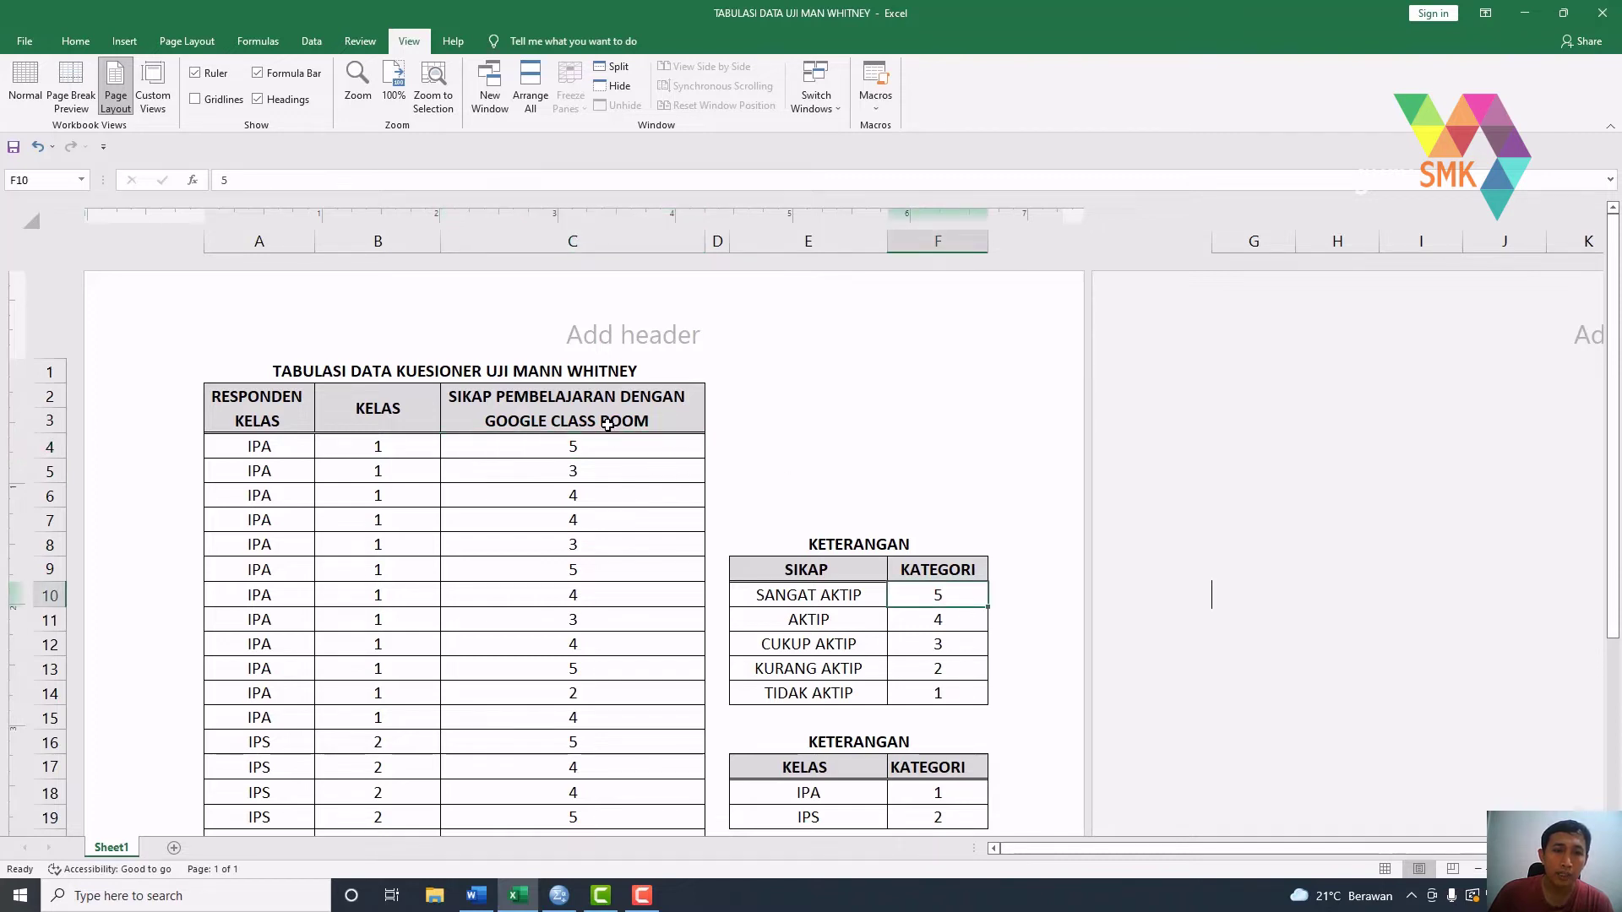
left_click(932, 621)
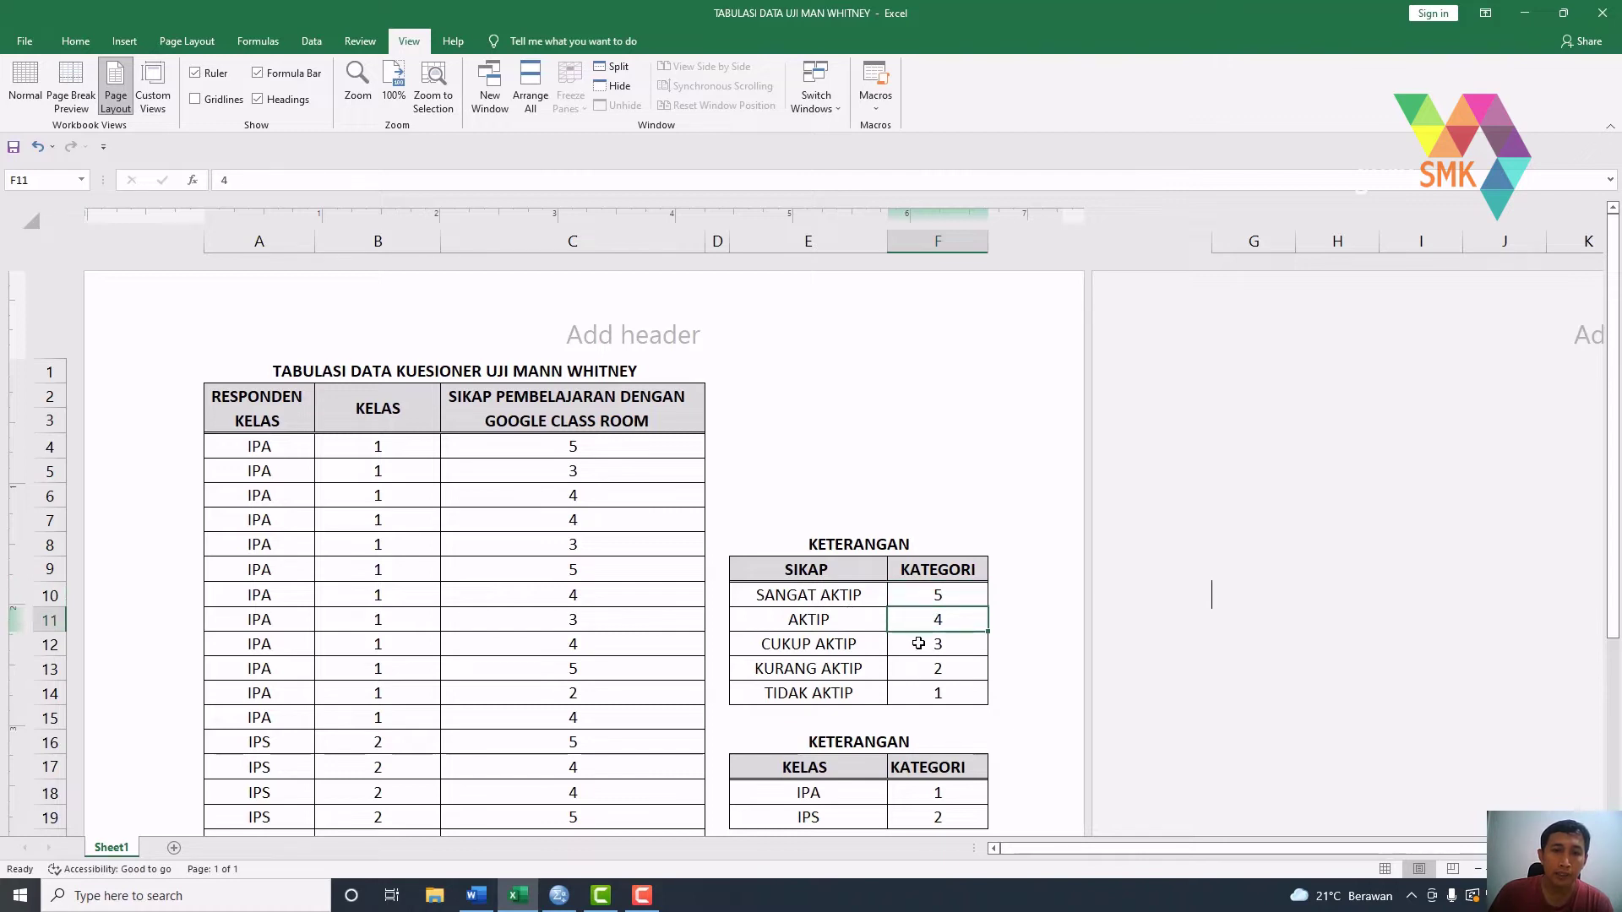
left_click(933, 648)
left_click(849, 643)
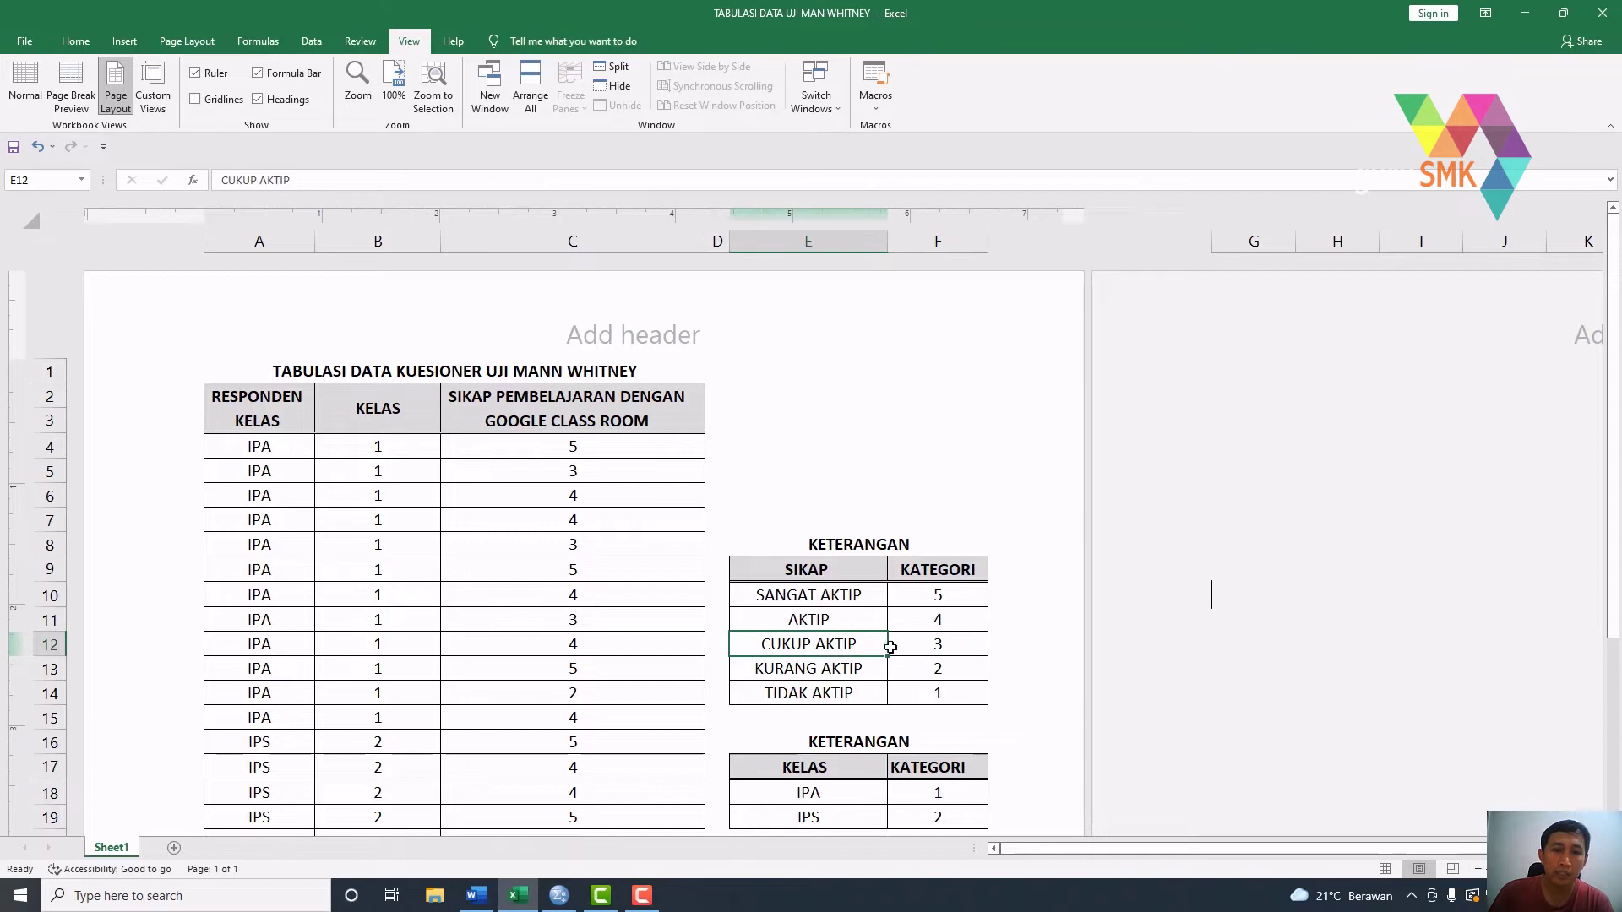
left_click(938, 668)
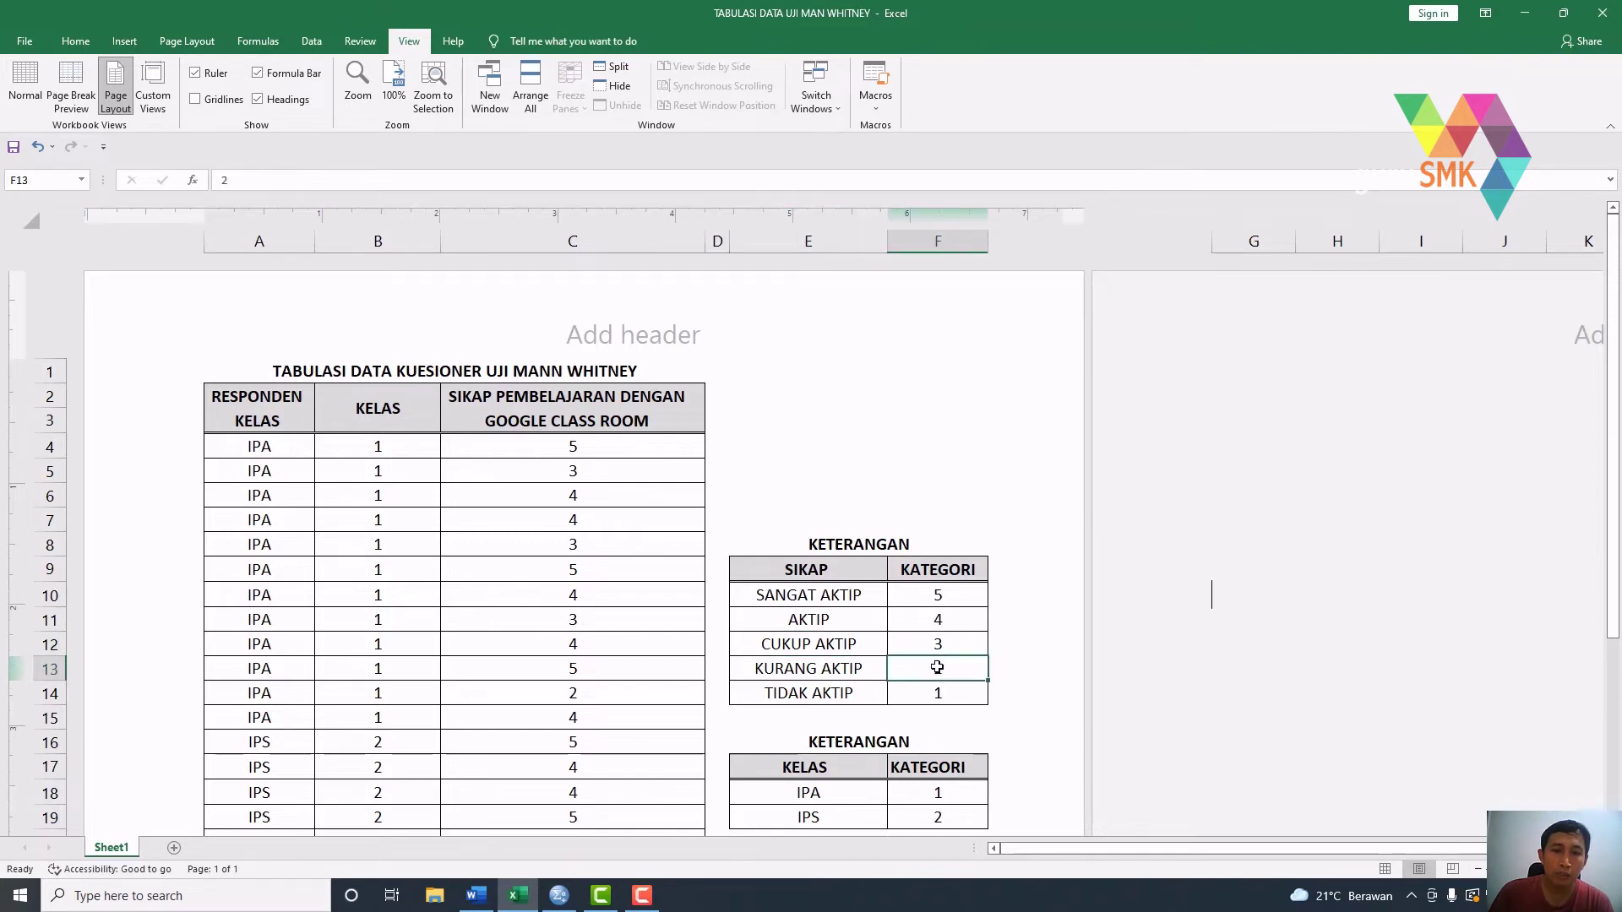
left_click(865, 667)
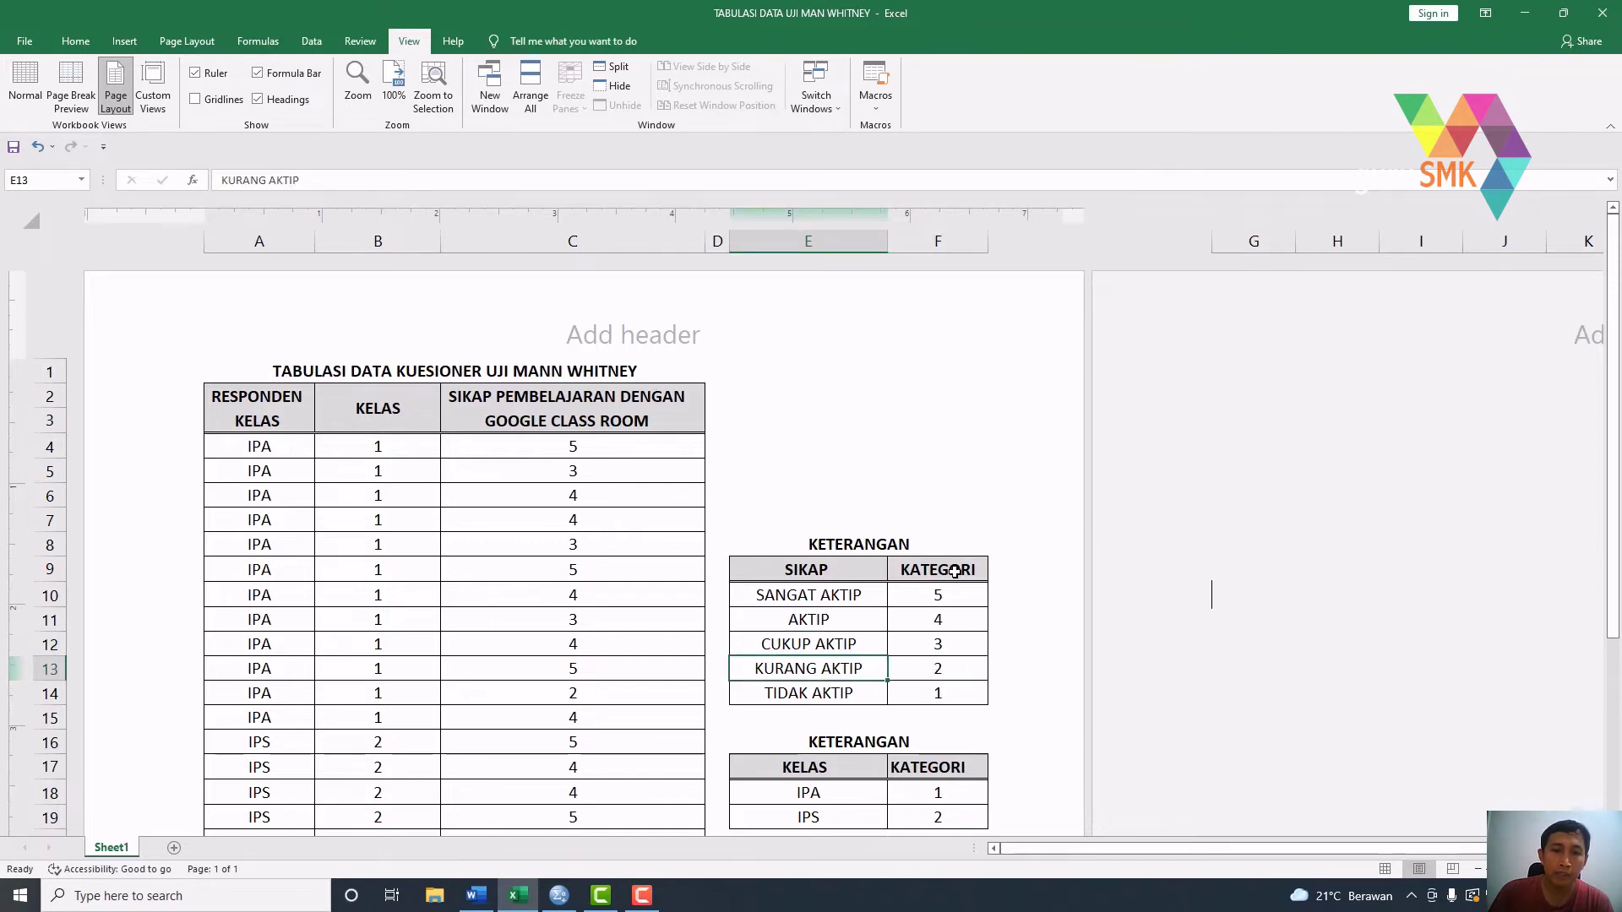
left_click(941, 696)
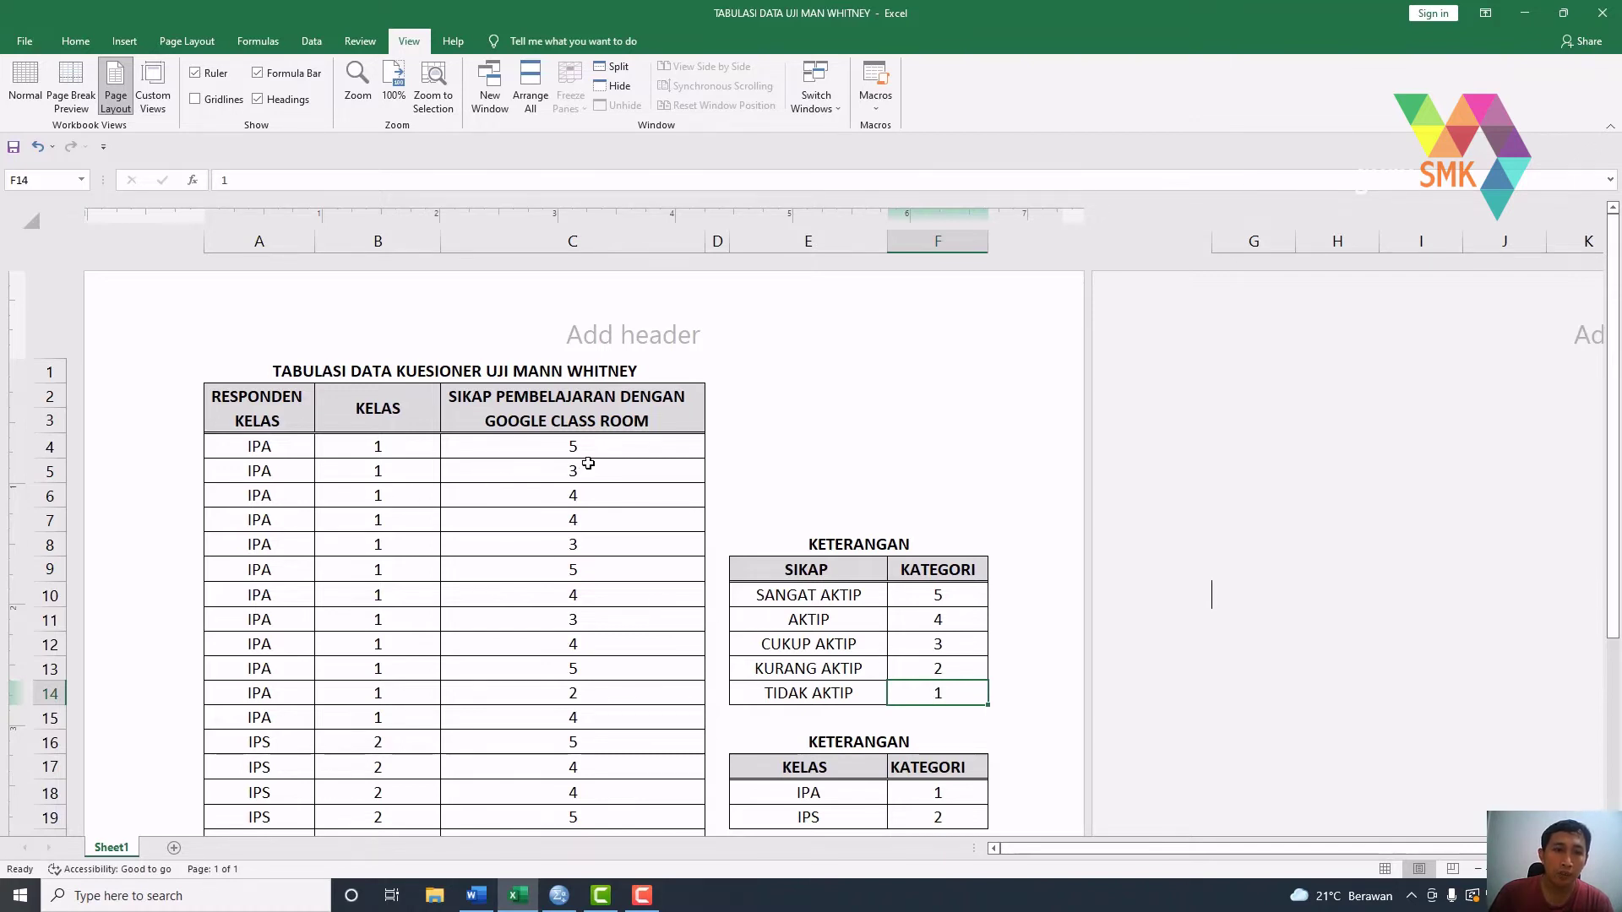
- Copy all class codes in the KELAS column, cells B4 to B33
left_click(406, 448)
left_click_drag(405, 462, 371, 761)
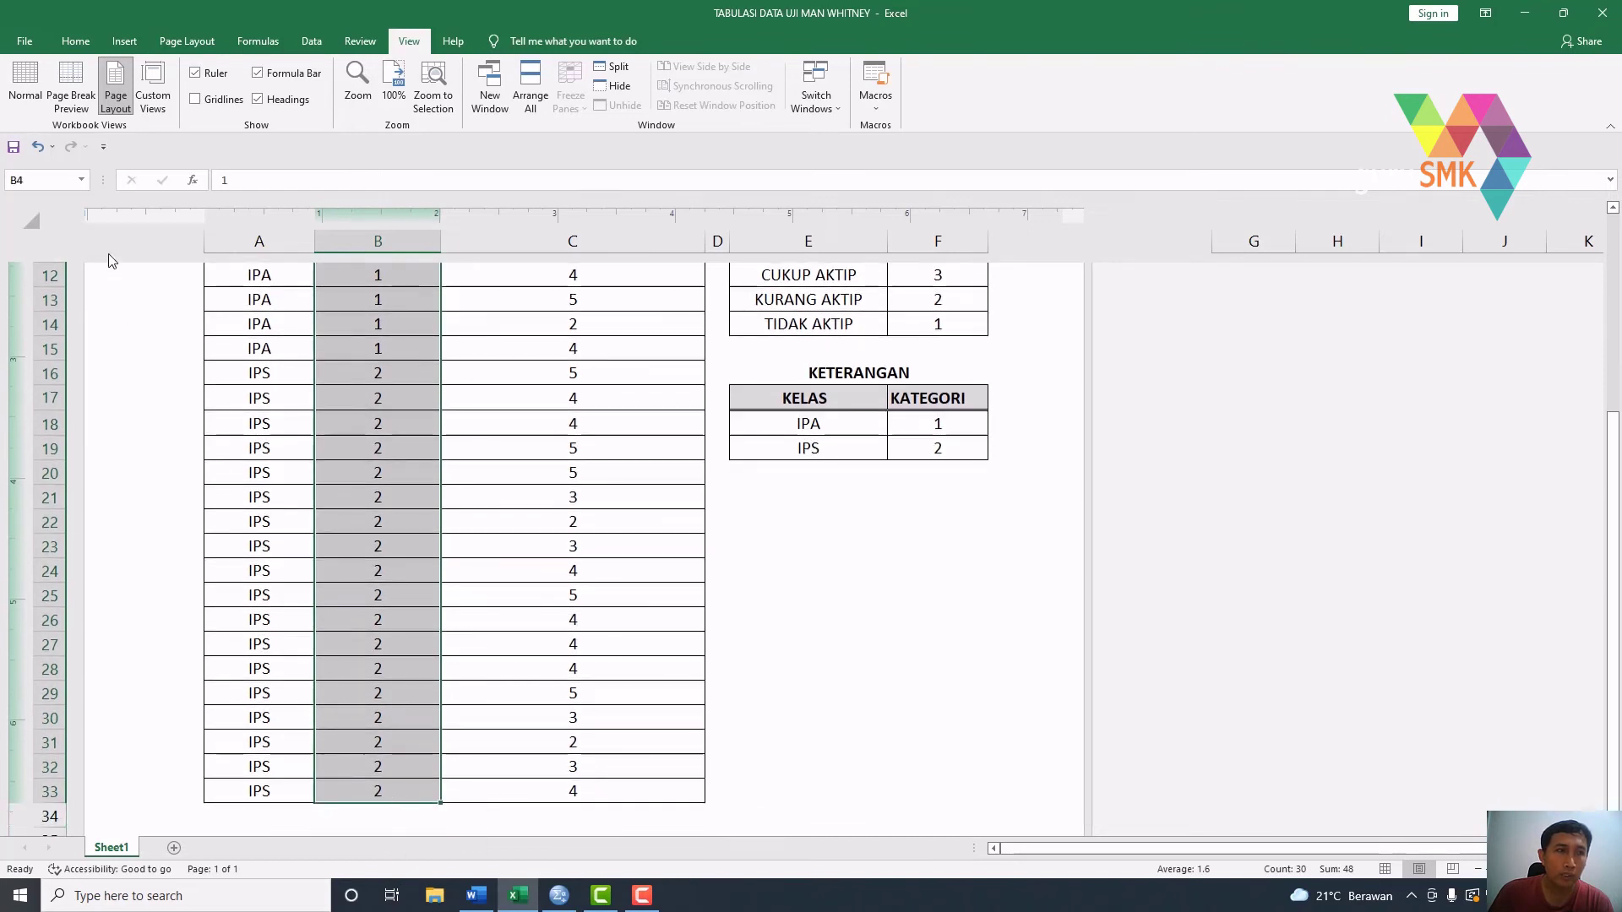
right_click(371, 304)
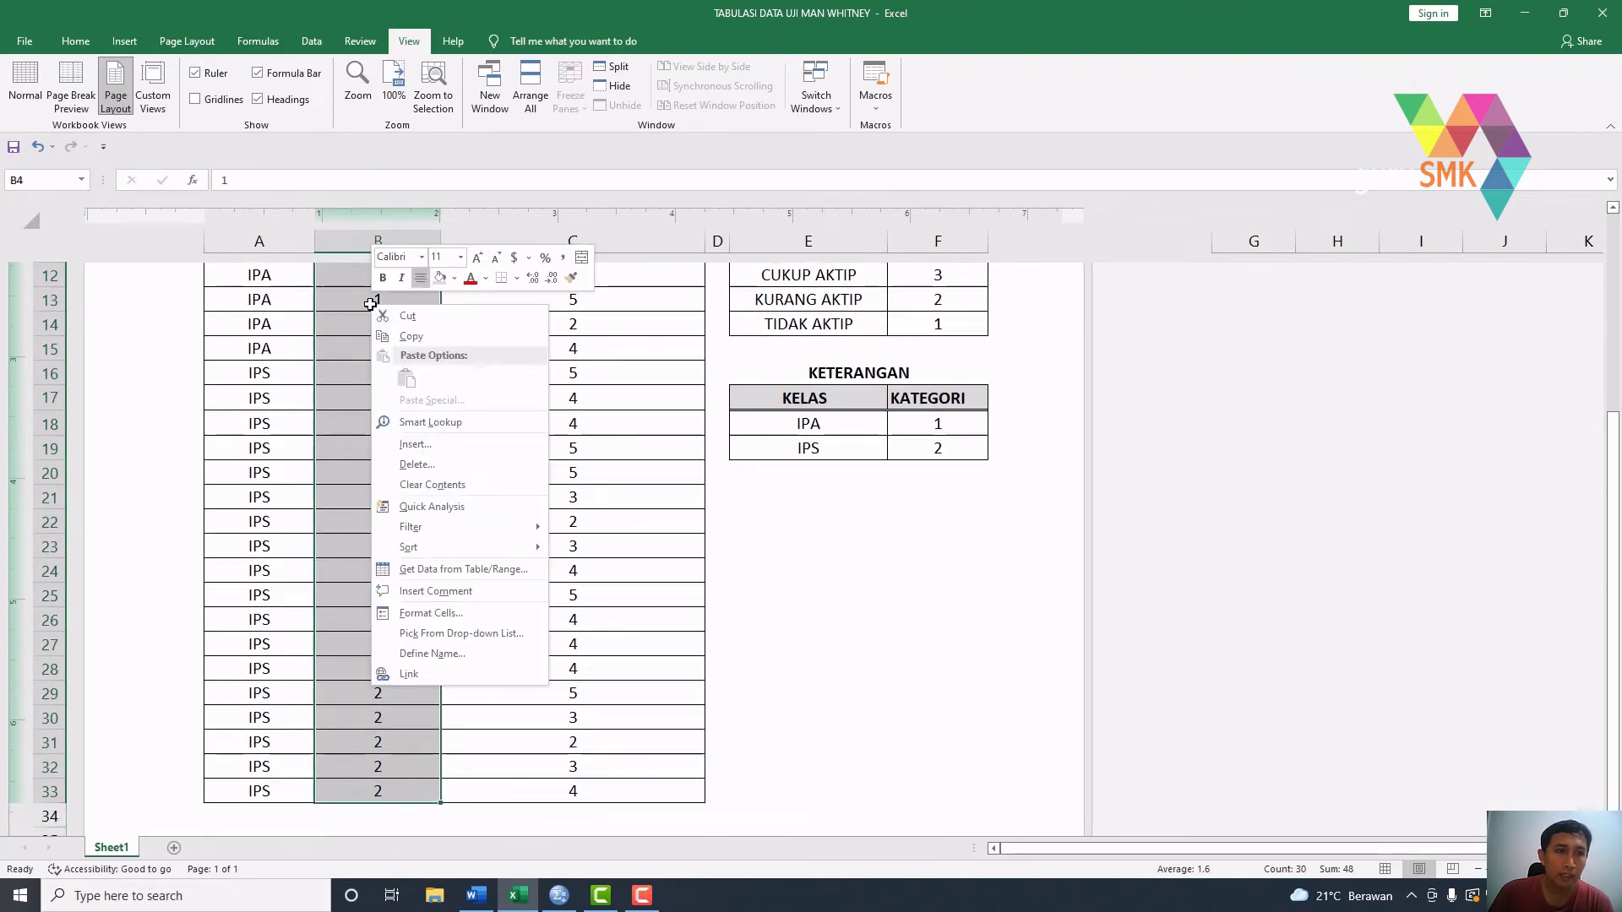
left_click(411, 336)
scroll(406, 336, "up", 5)
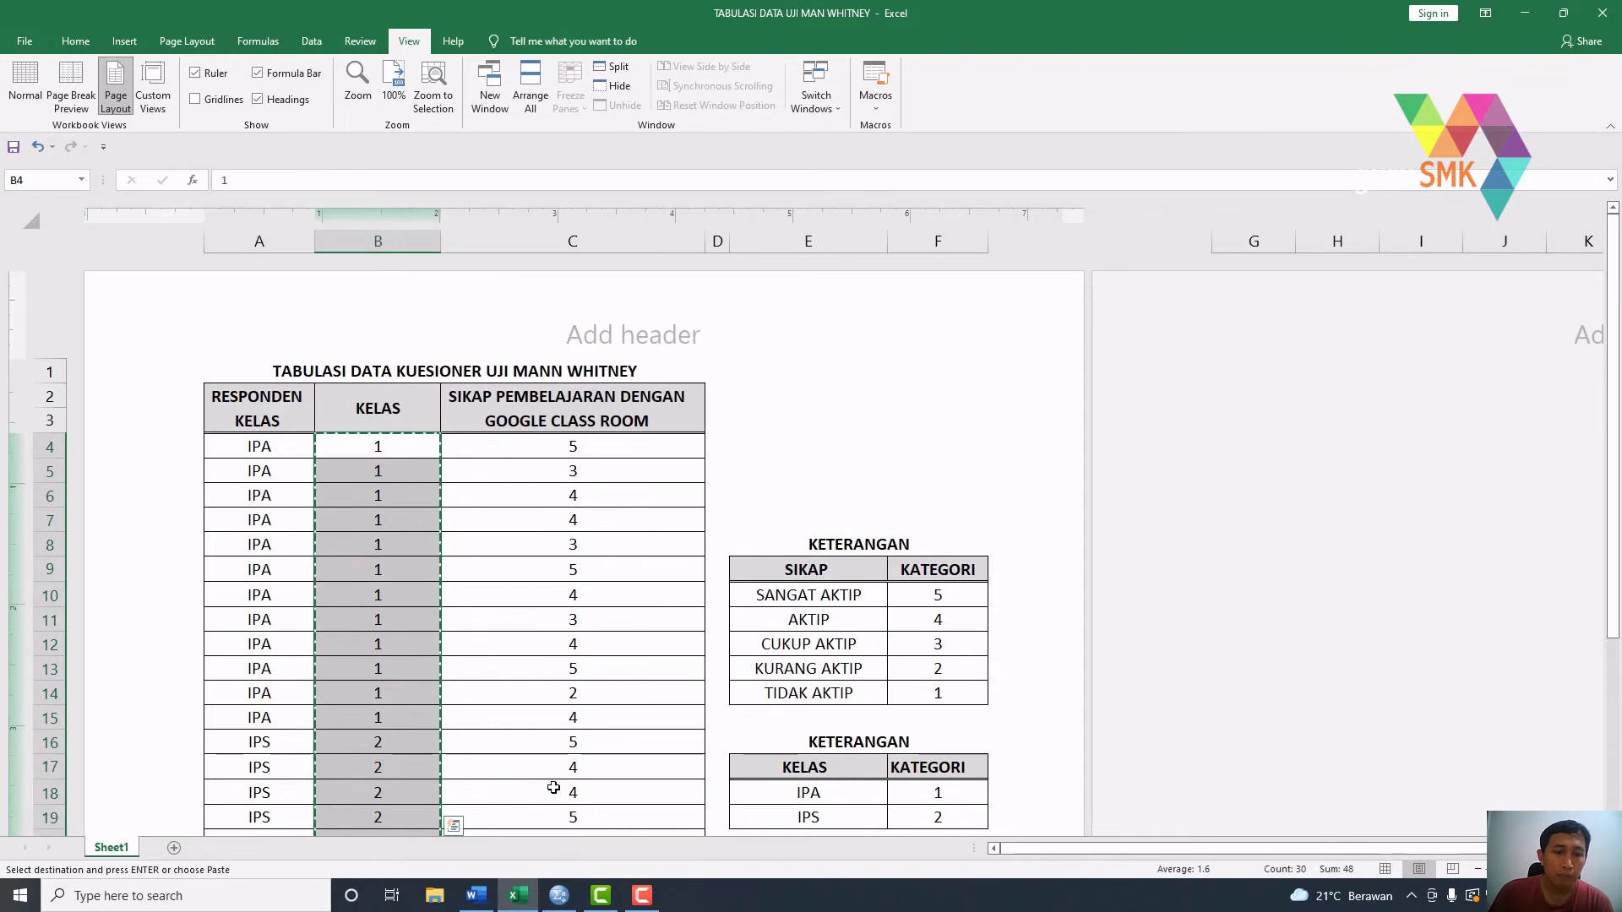
- Switch to the SPSS Data Editor and paste the class codes into the first variable column, starting at row 1
left_click(559, 896)
left_click(34, 843)
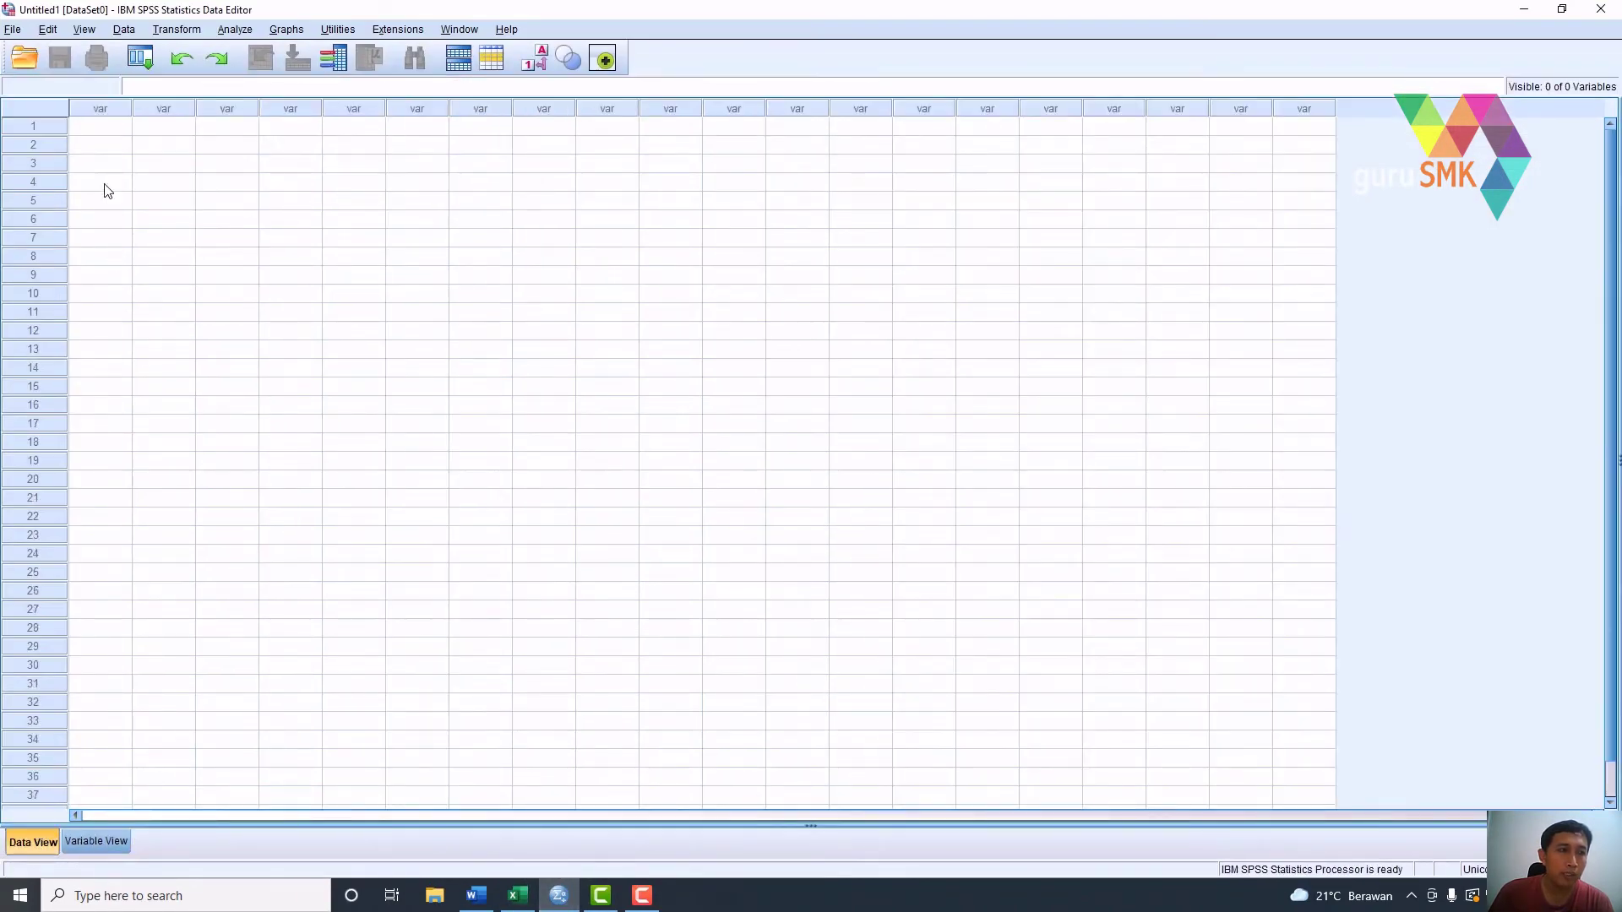
right_click(102, 132)
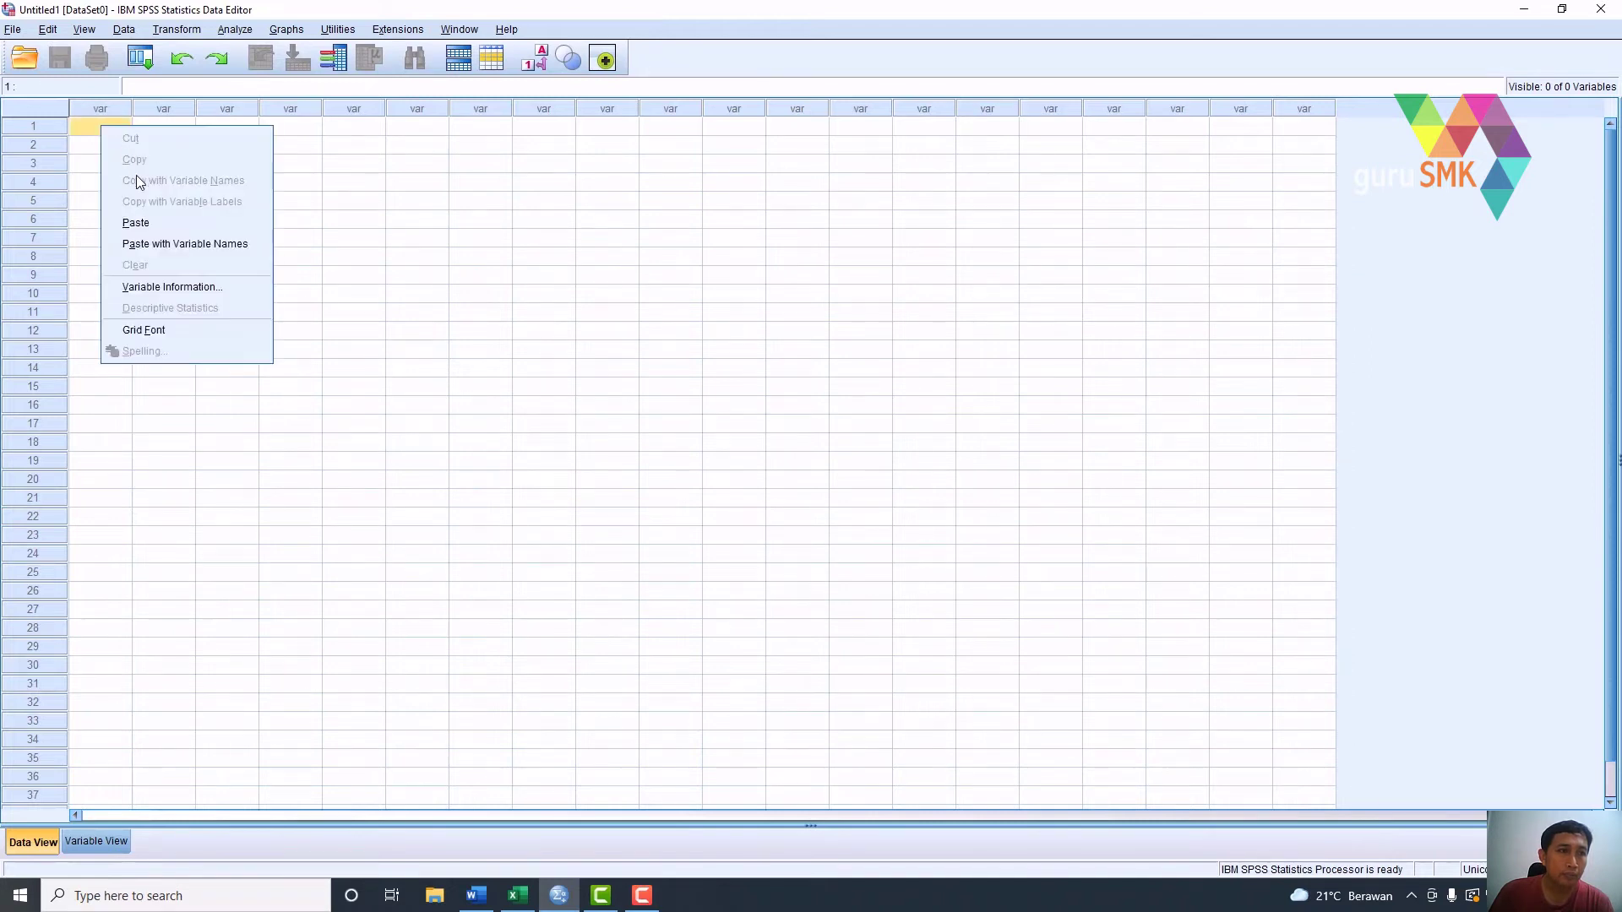
left_click(135, 223)
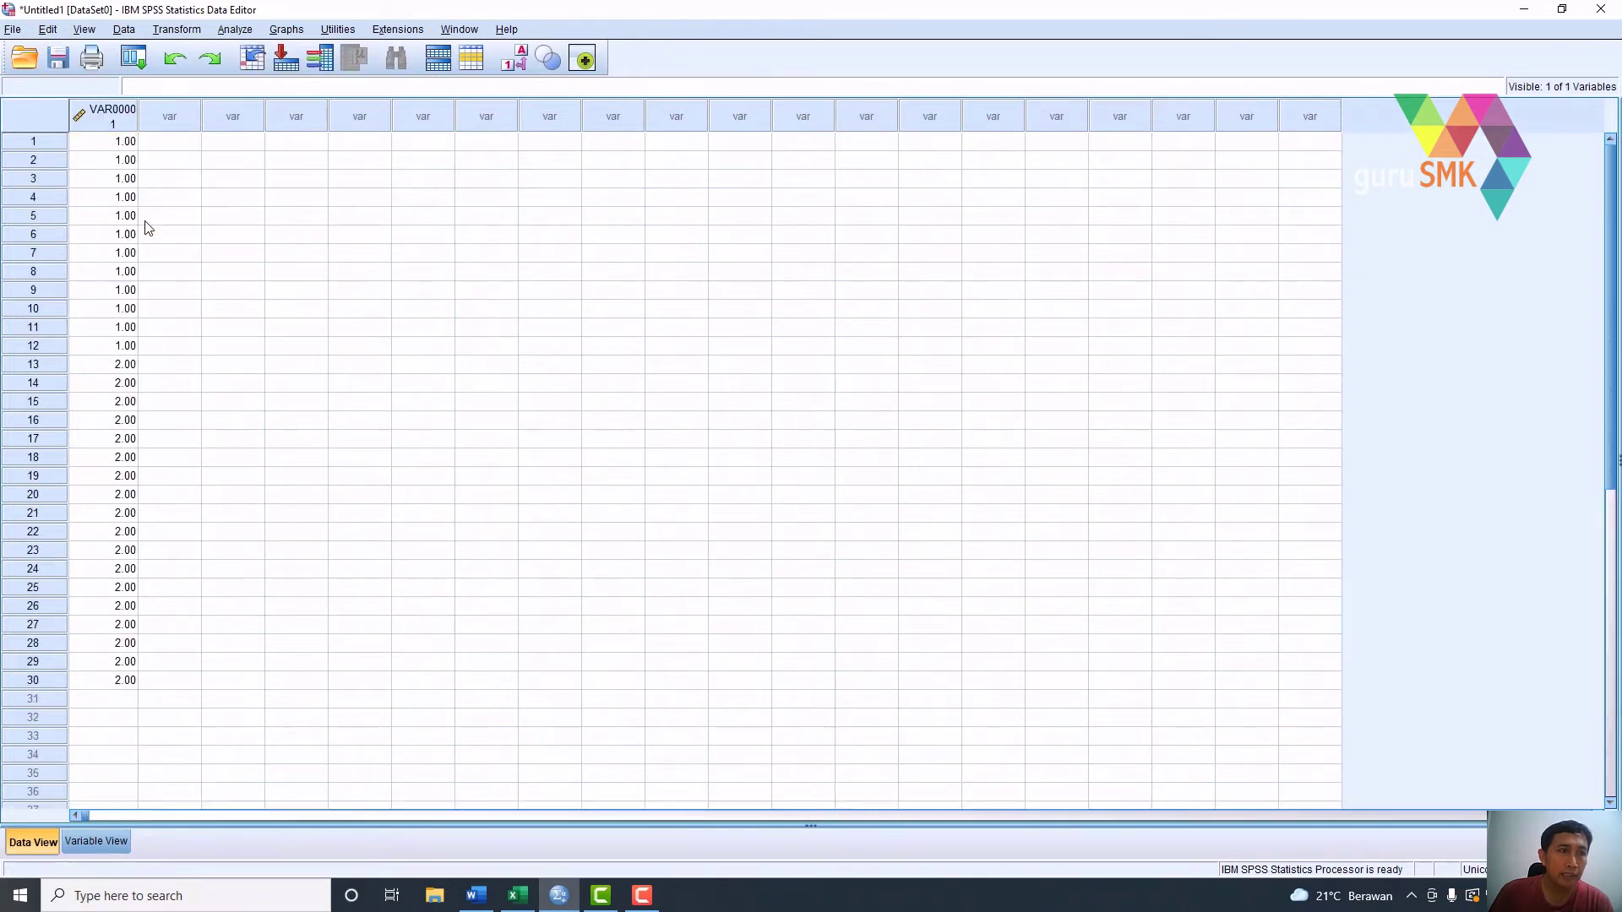
- Return to the Excel workbook and copy all Google Class Room attitude scores, cells C4 to C33
left_click(518, 897)
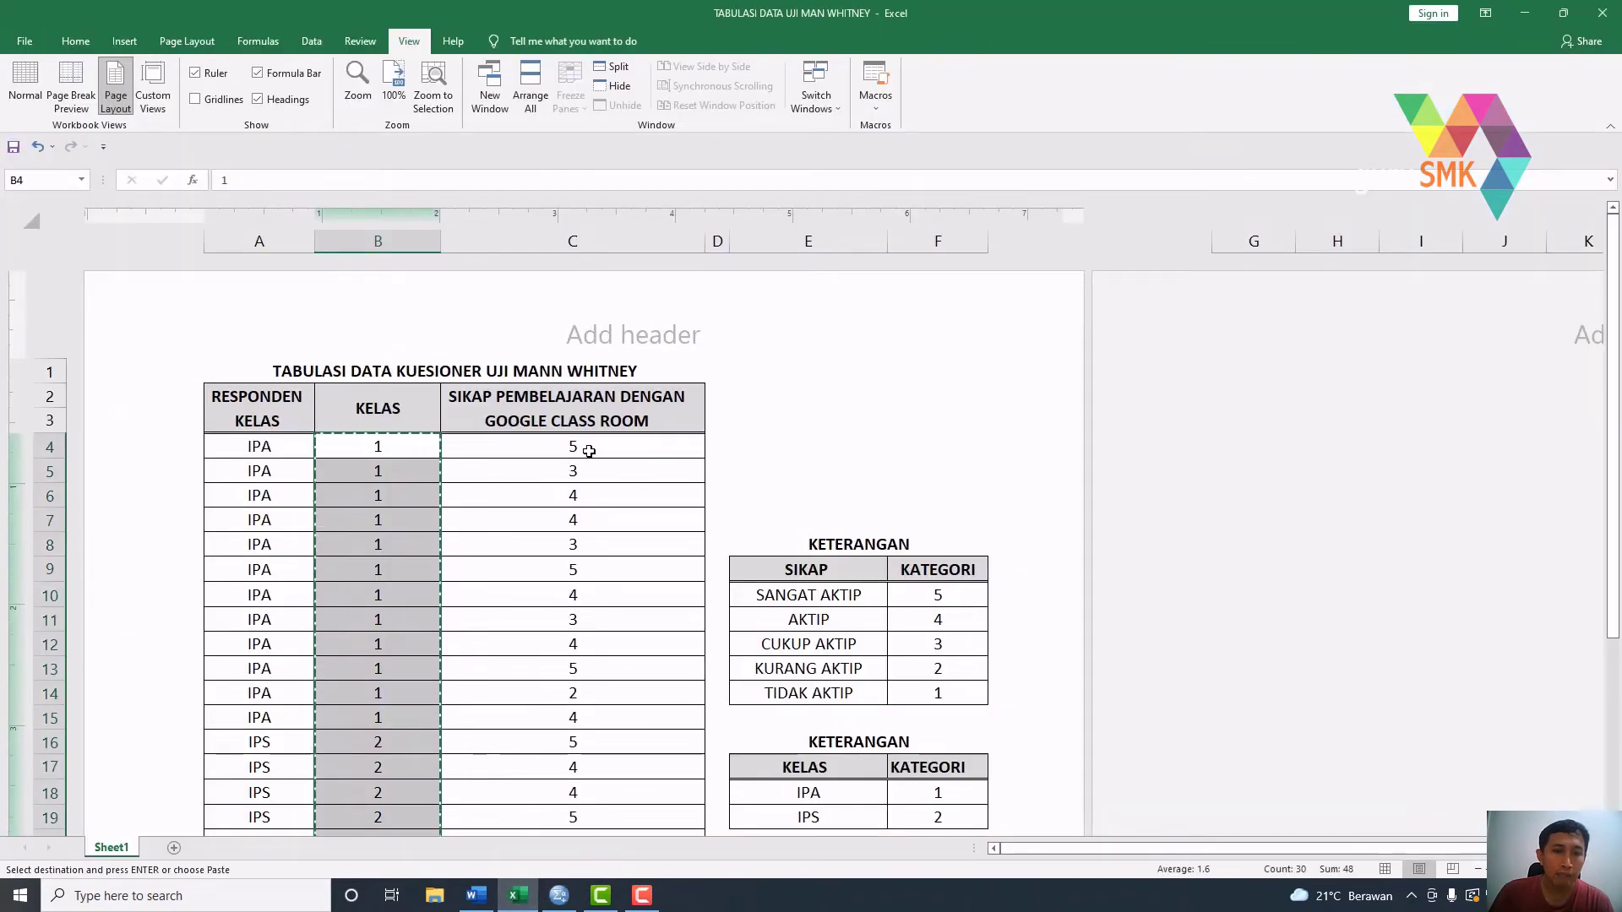
left_click_drag(589, 451, 599, 741)
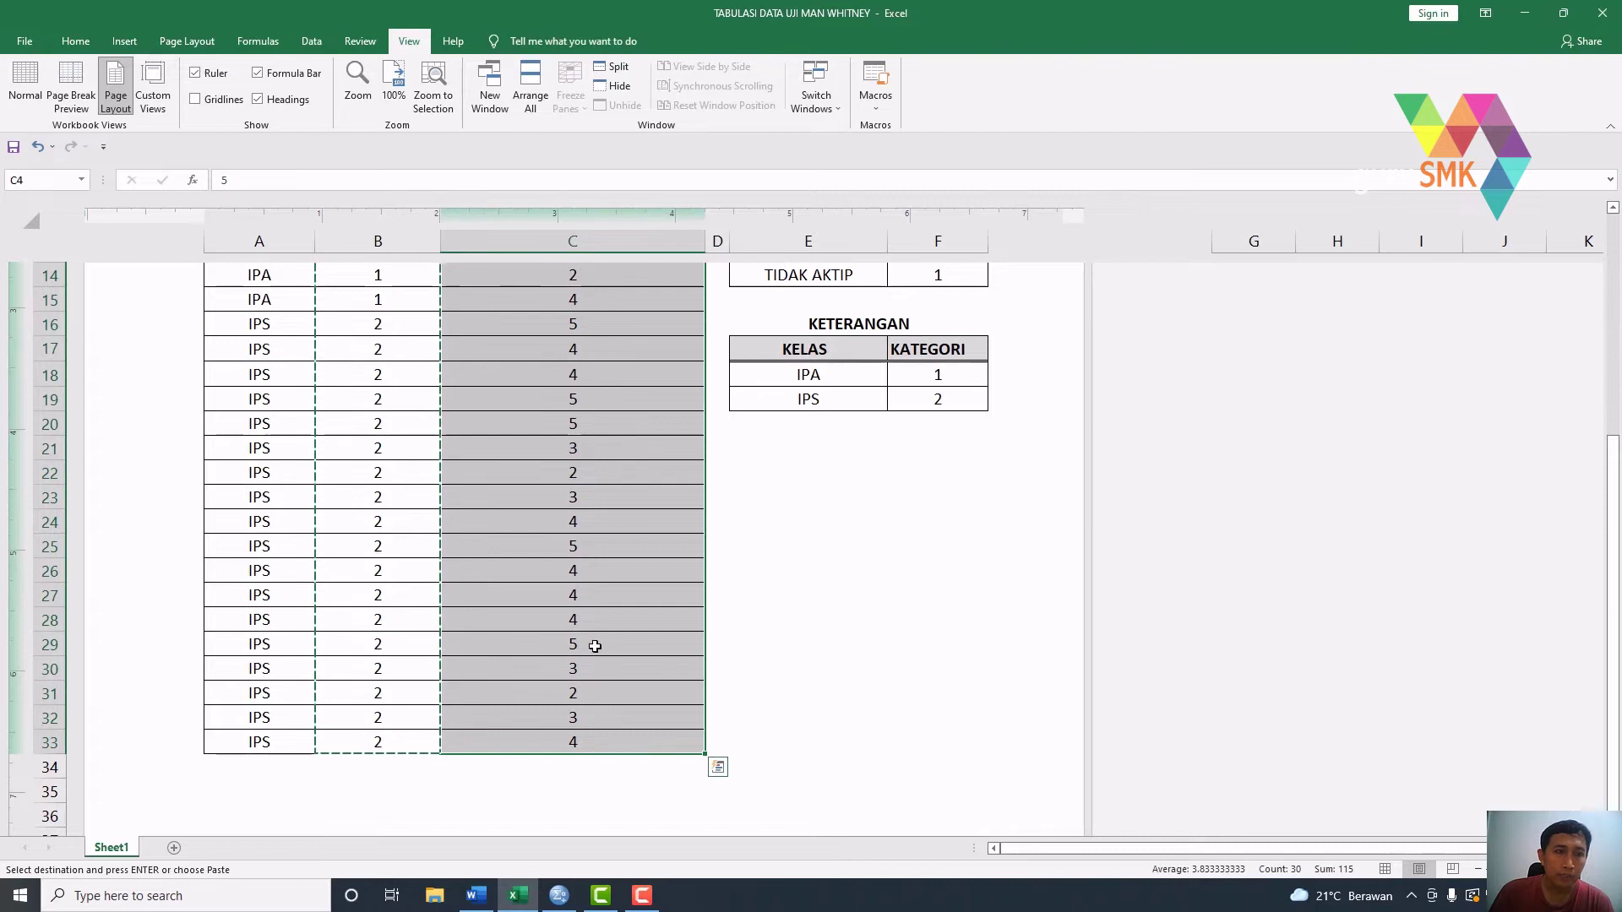
right_click(570, 374)
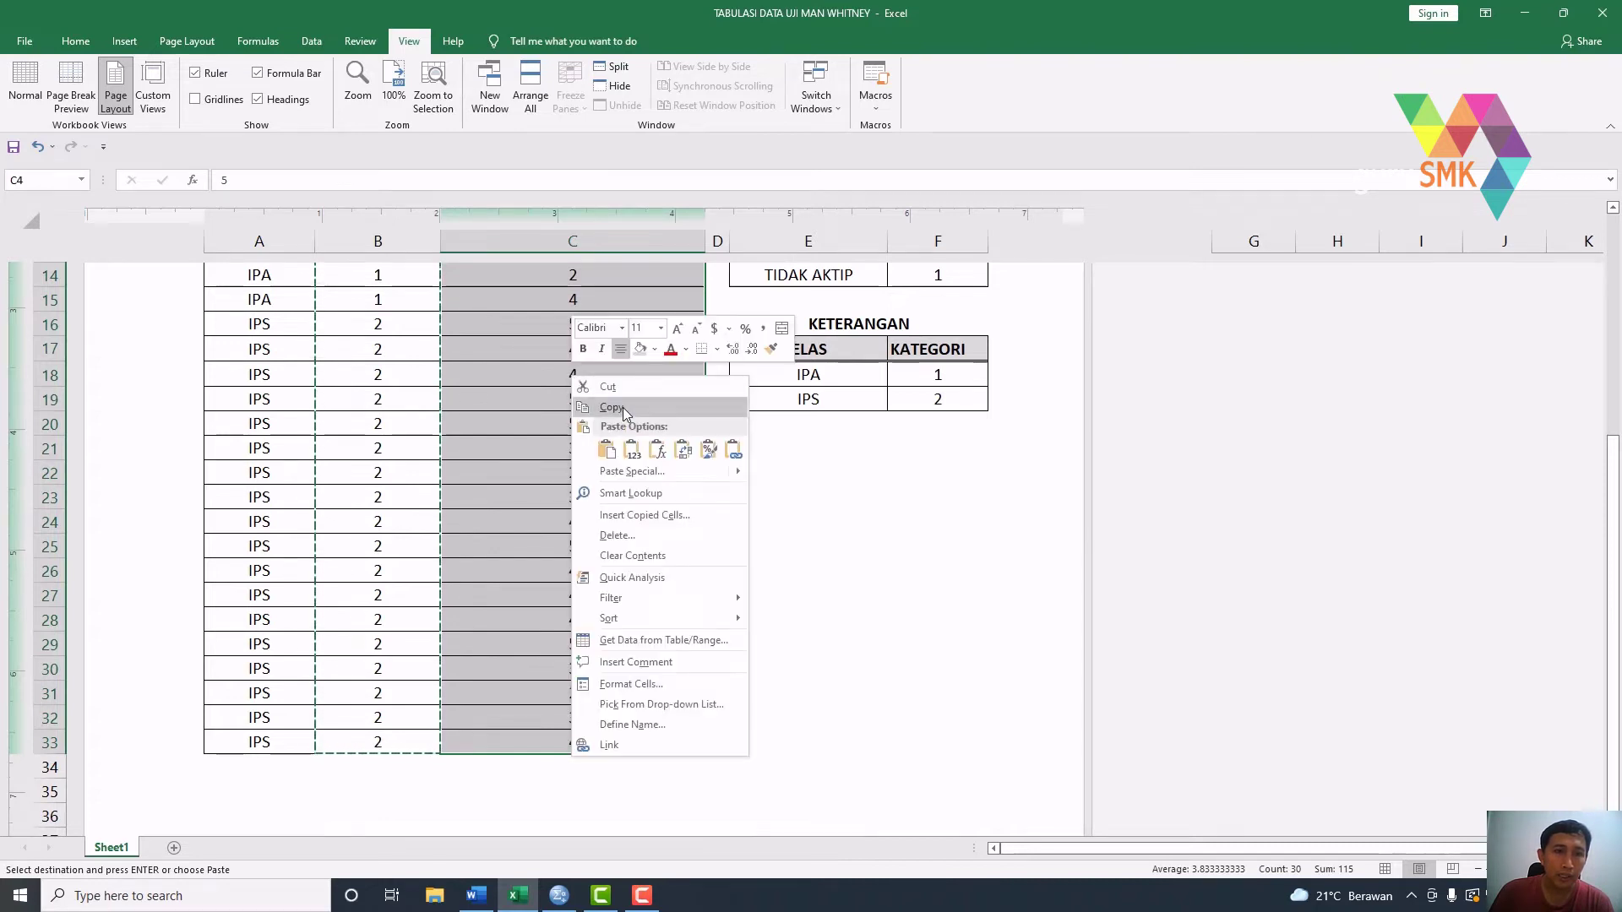
left_click(622, 407)
scroll(622, 422, "up", 5)
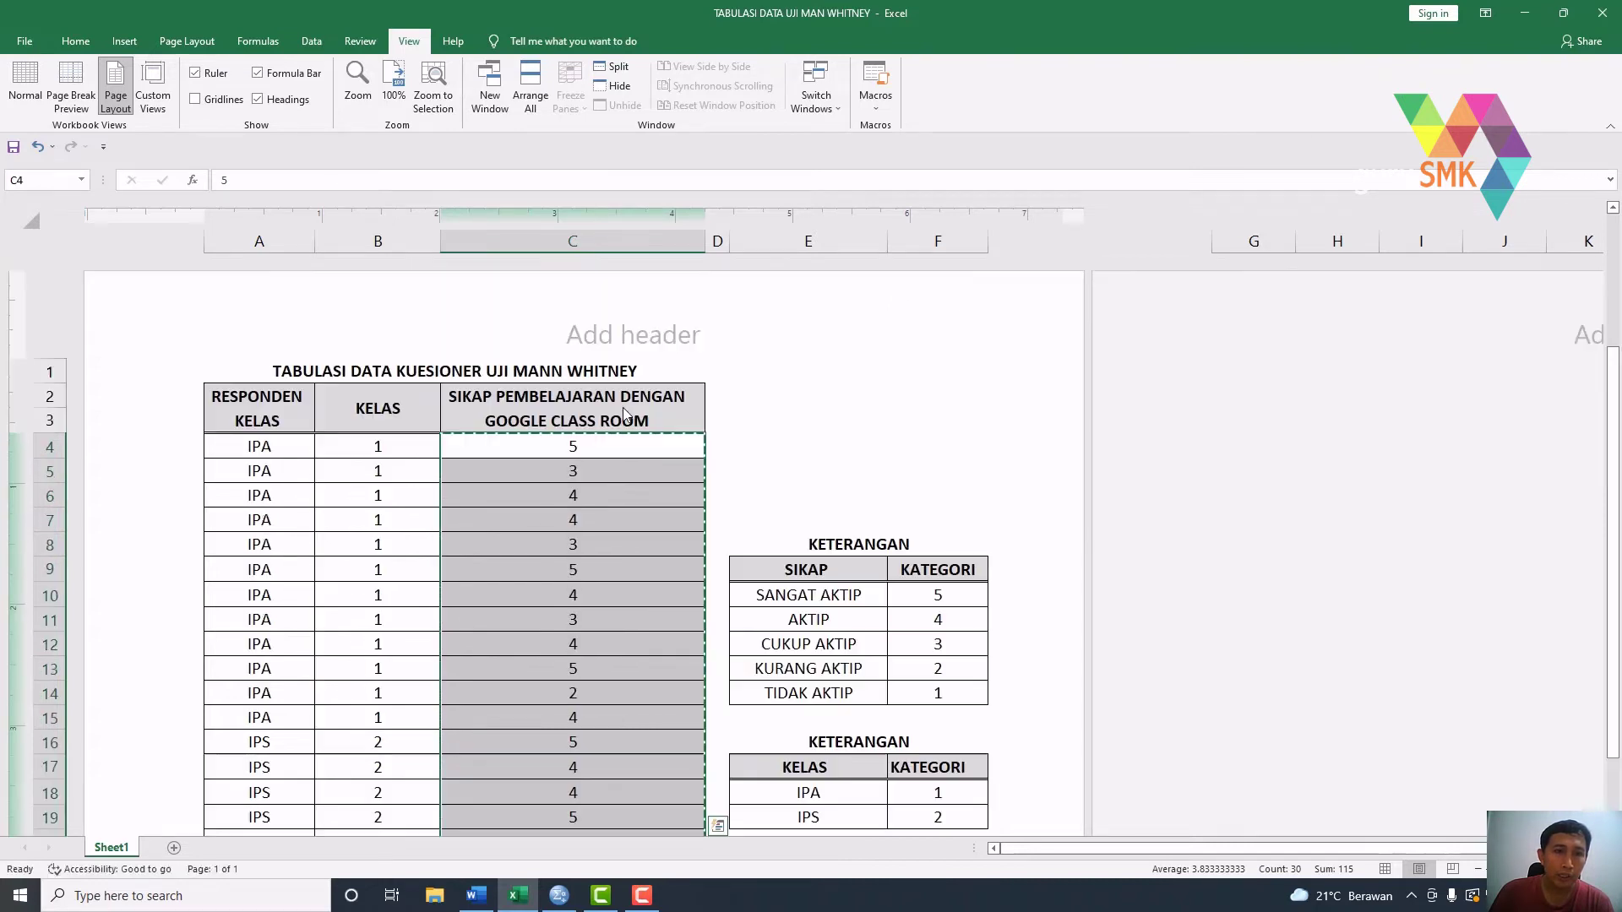
- Switch to SPSS and paste the attitude scores into the second variable column, starting at row 1
left_click(559, 897)
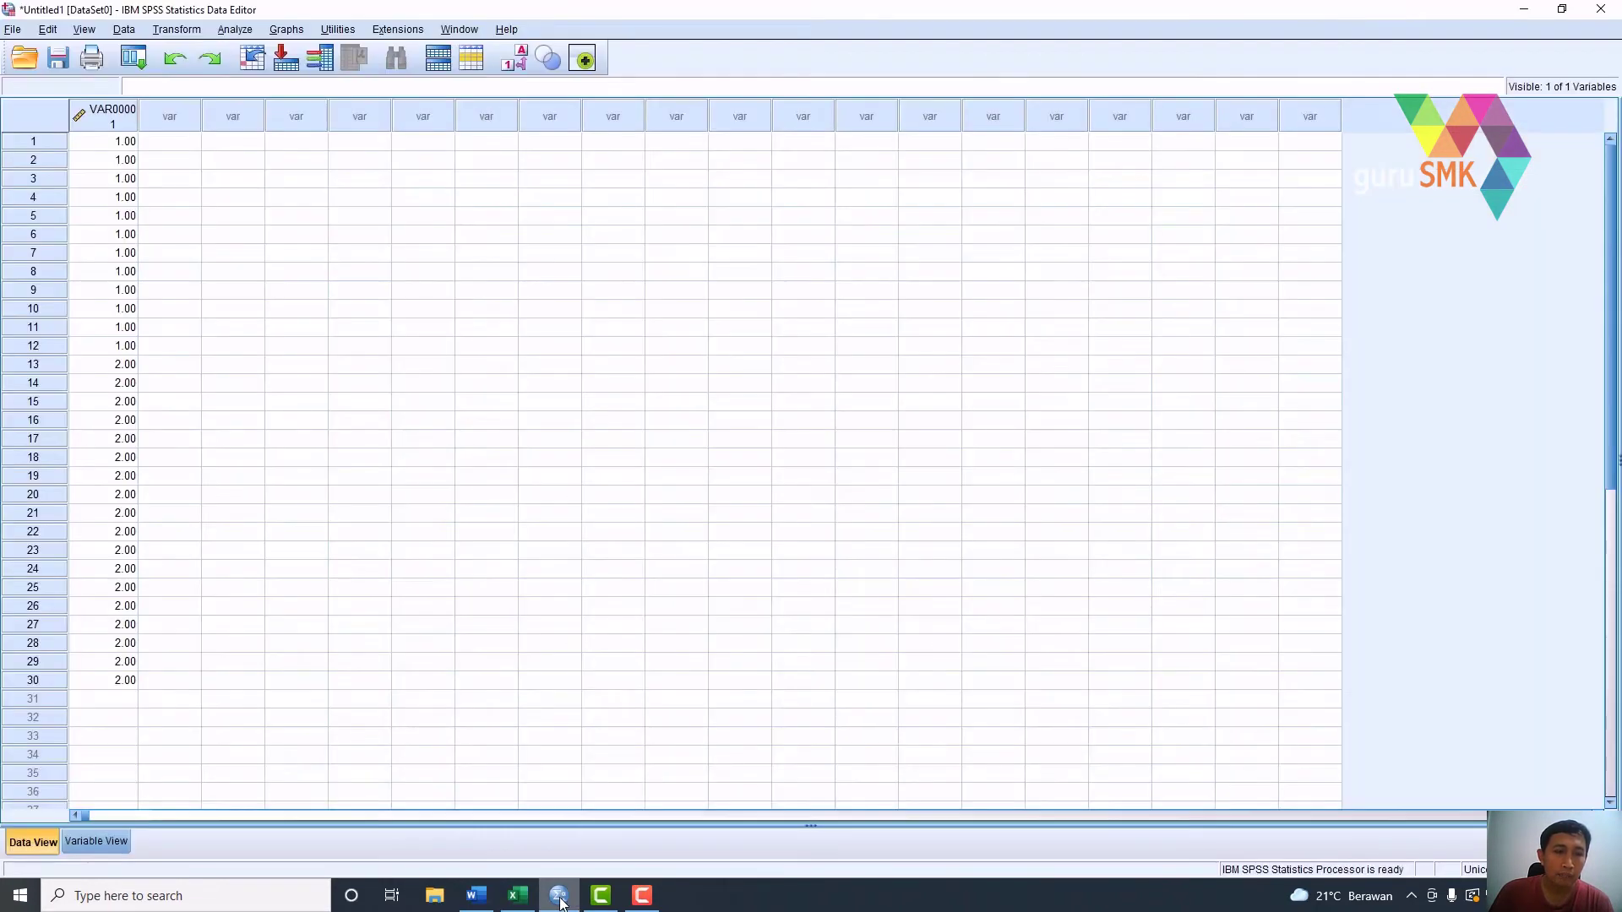
right_click(168, 145)
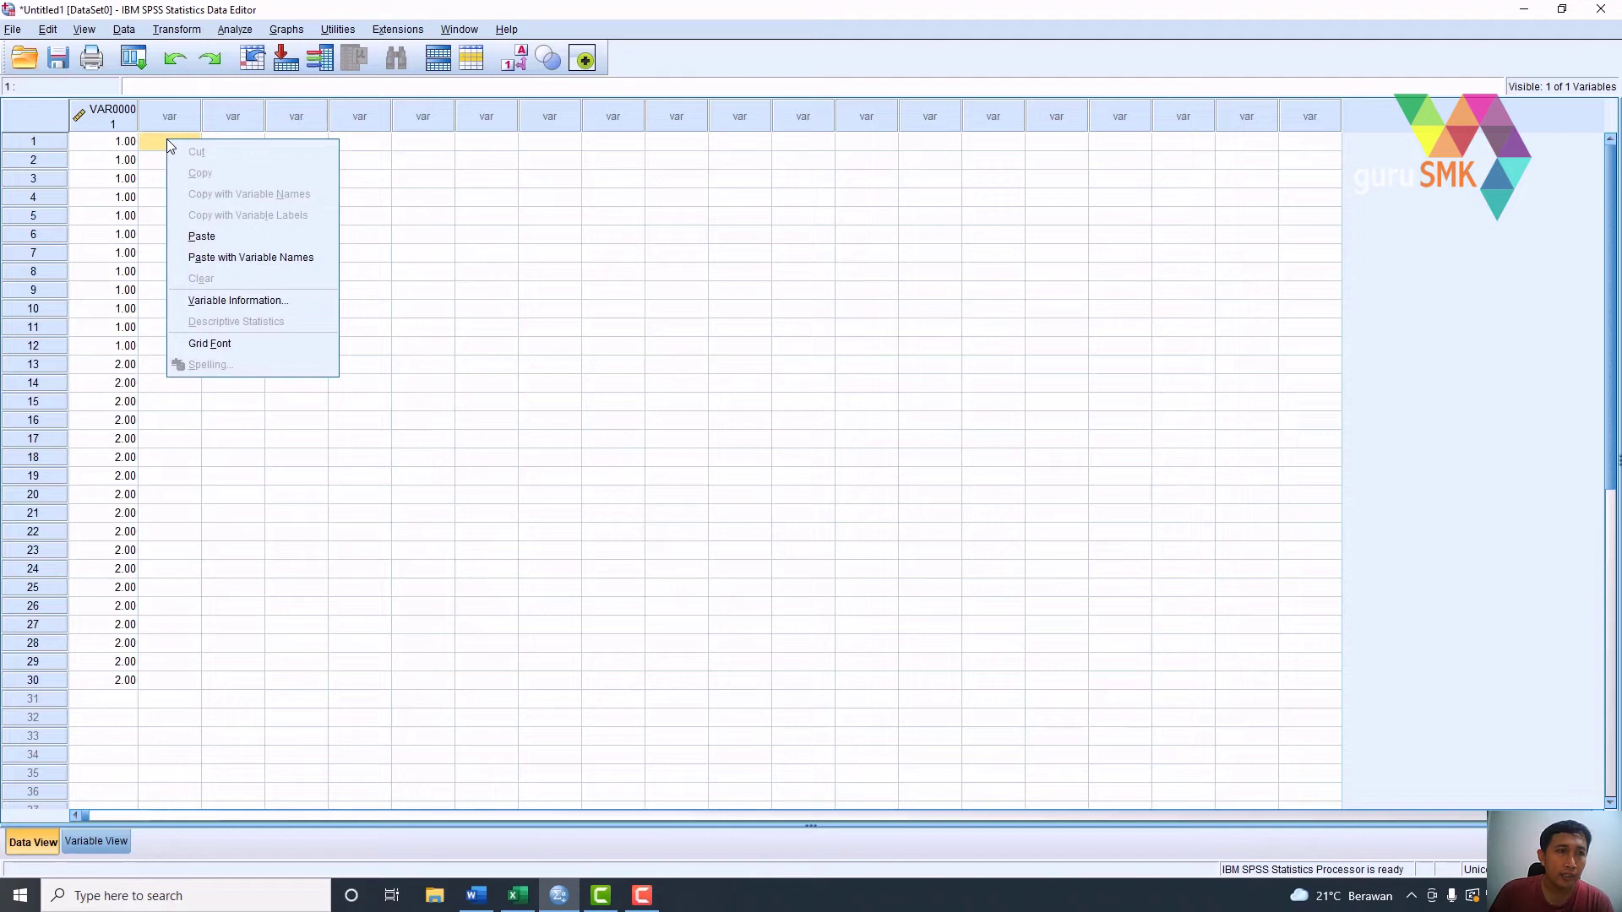
left_click(203, 237)
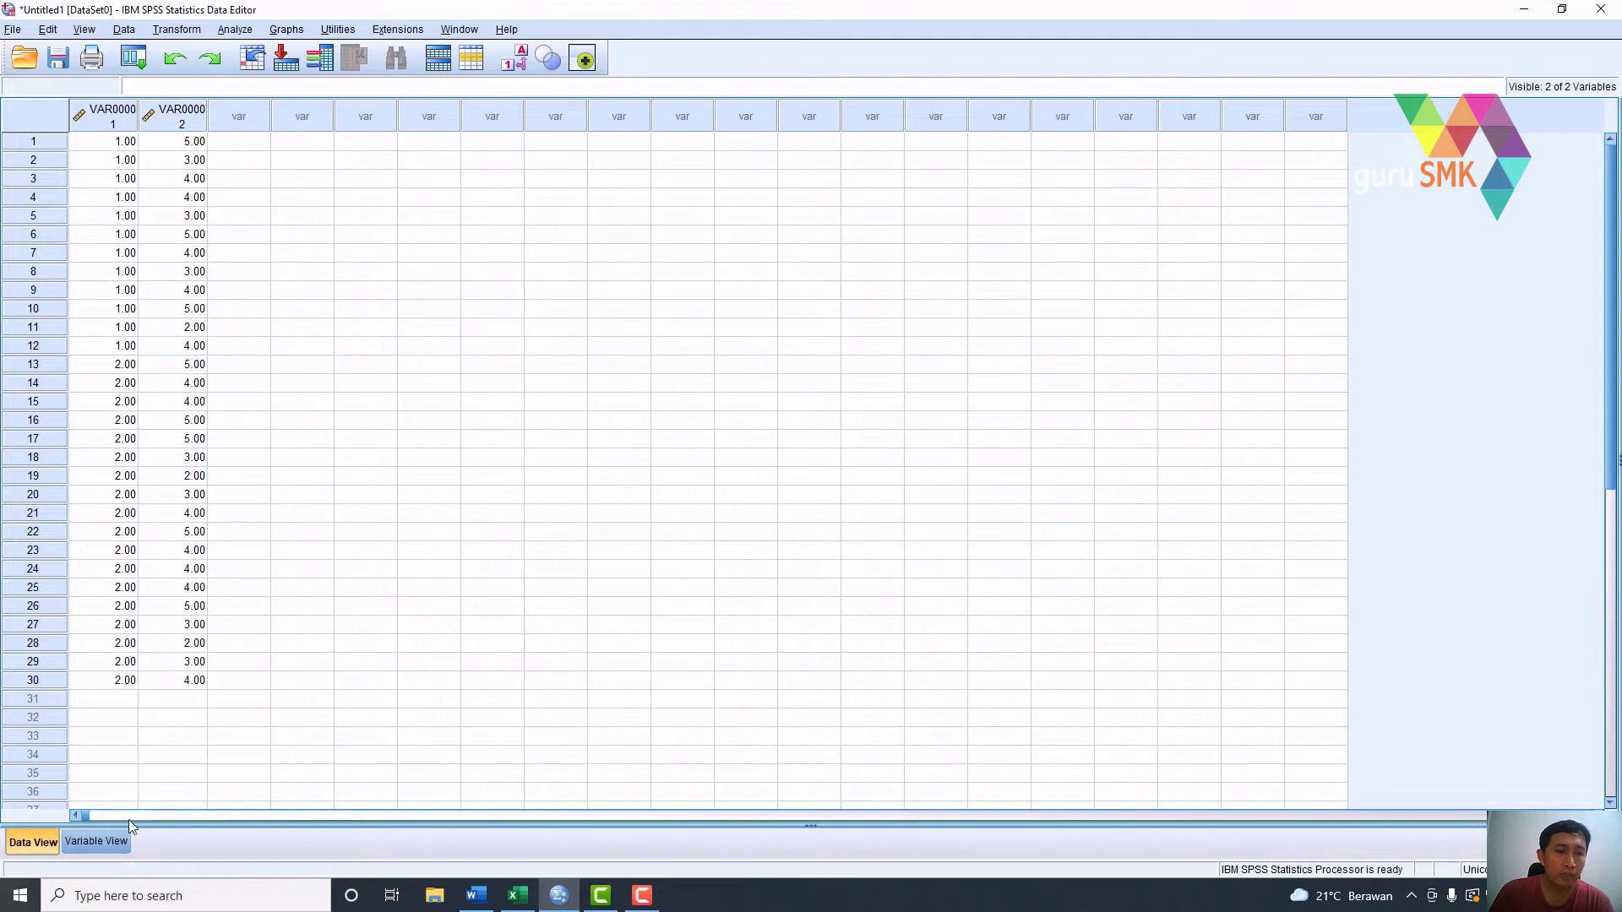
- Rename the two variables in the variable definitions as Kls and GCR
left_click(105, 843)
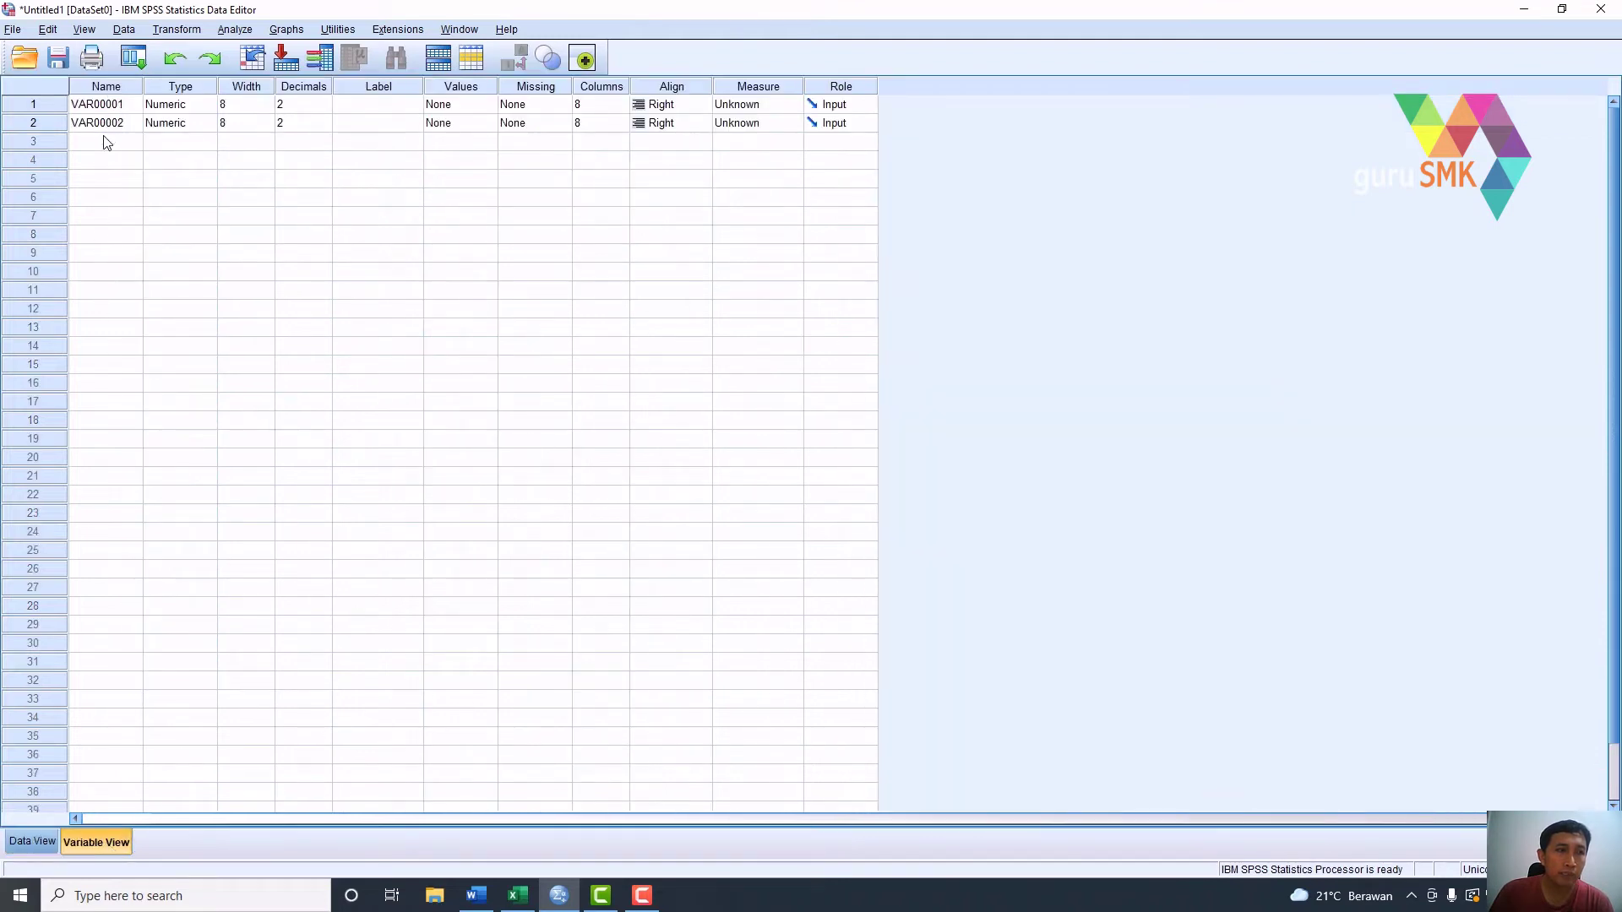
double_click(117, 108)
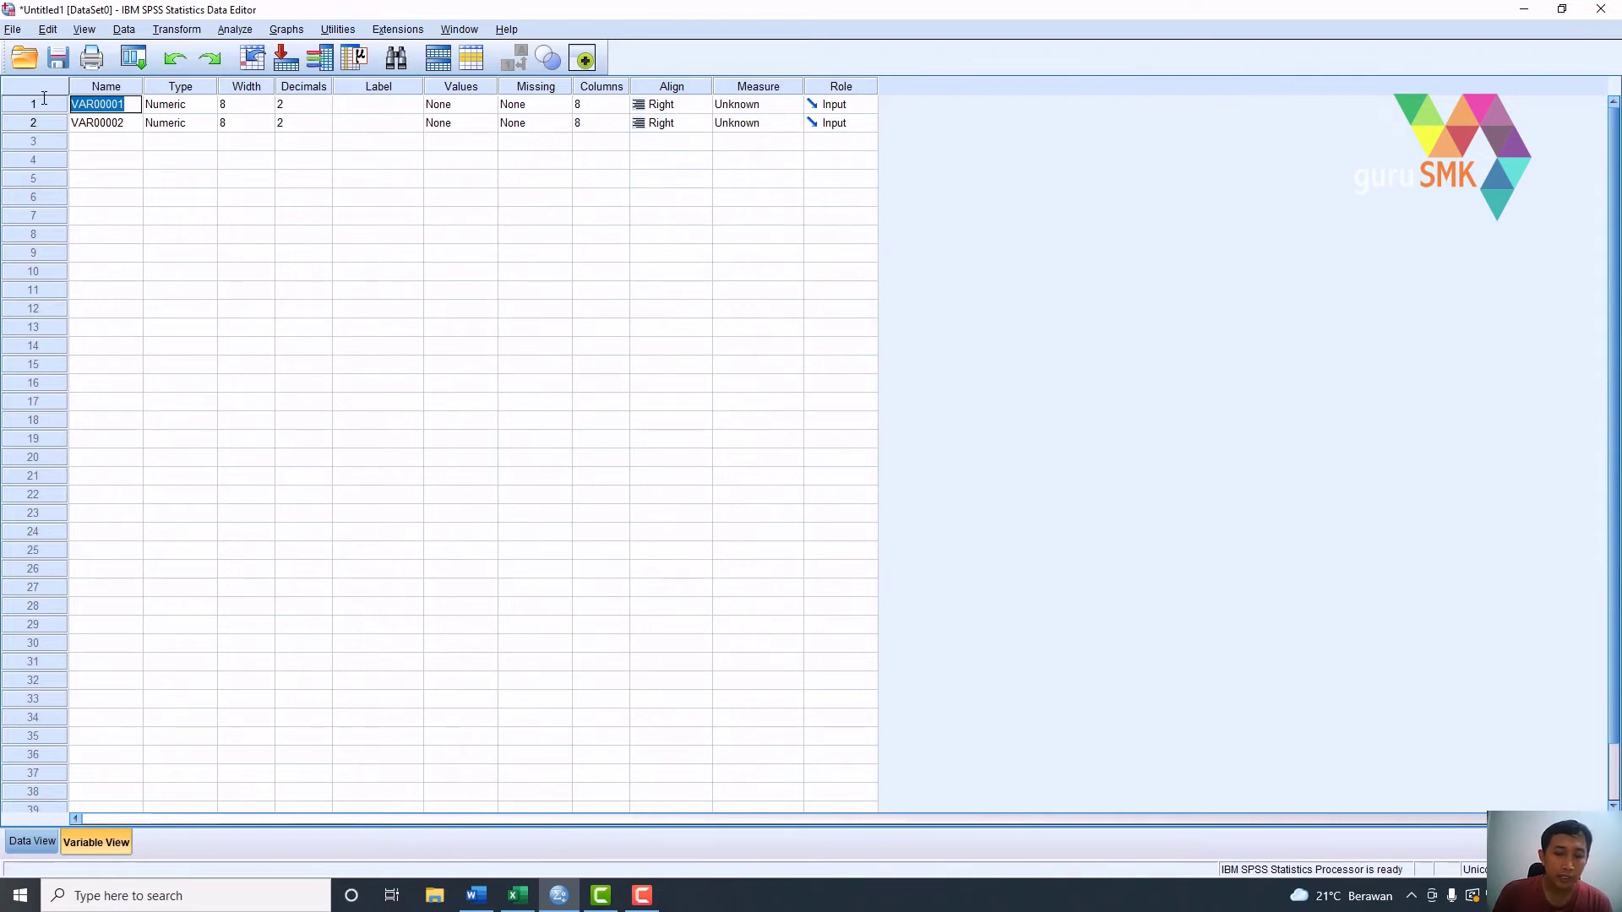
type("Kls")
left_click(114, 125)
left_click(124, 125)
left_click_drag(126, 124, 70, 126)
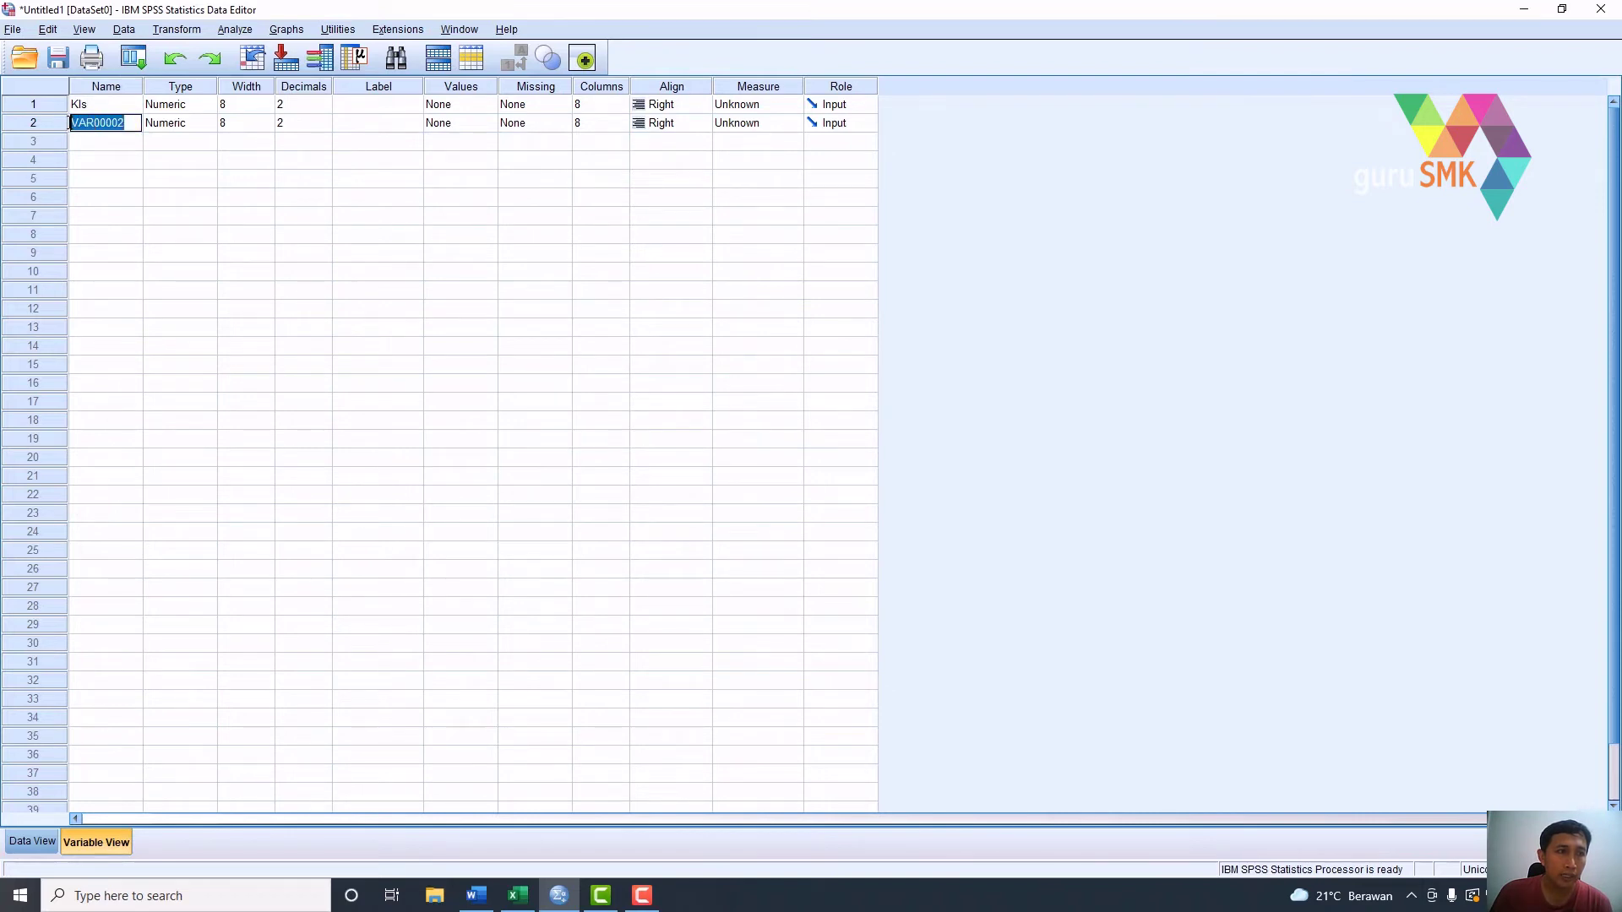
type("GCR")
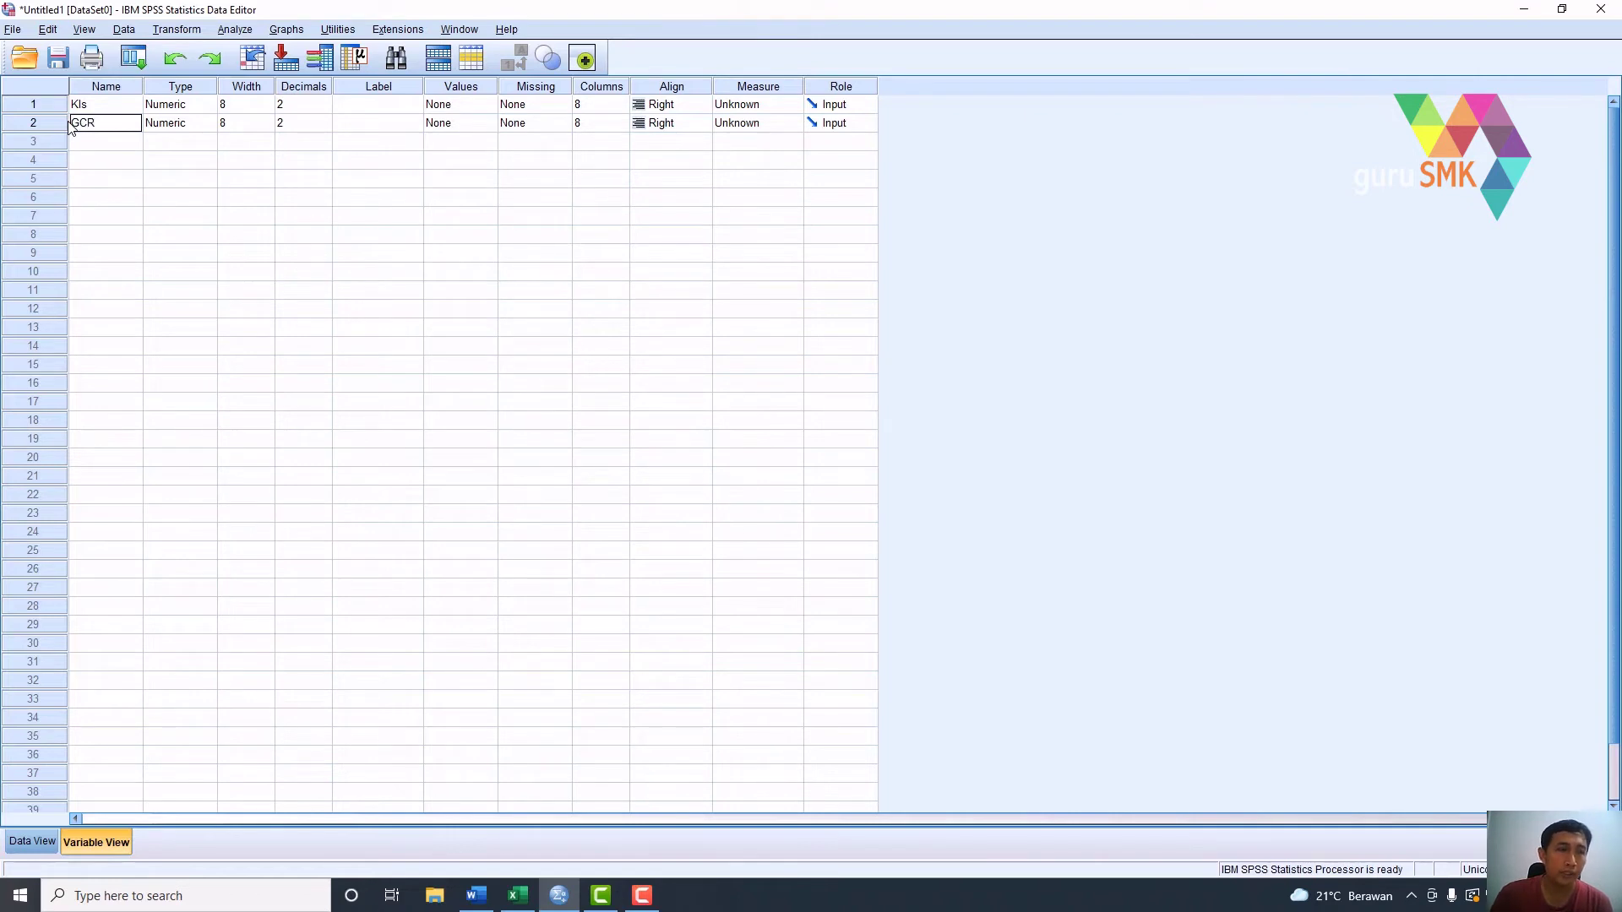
- Set the decimals of both the Kls and GCR variables to 0
left_click(322, 105)
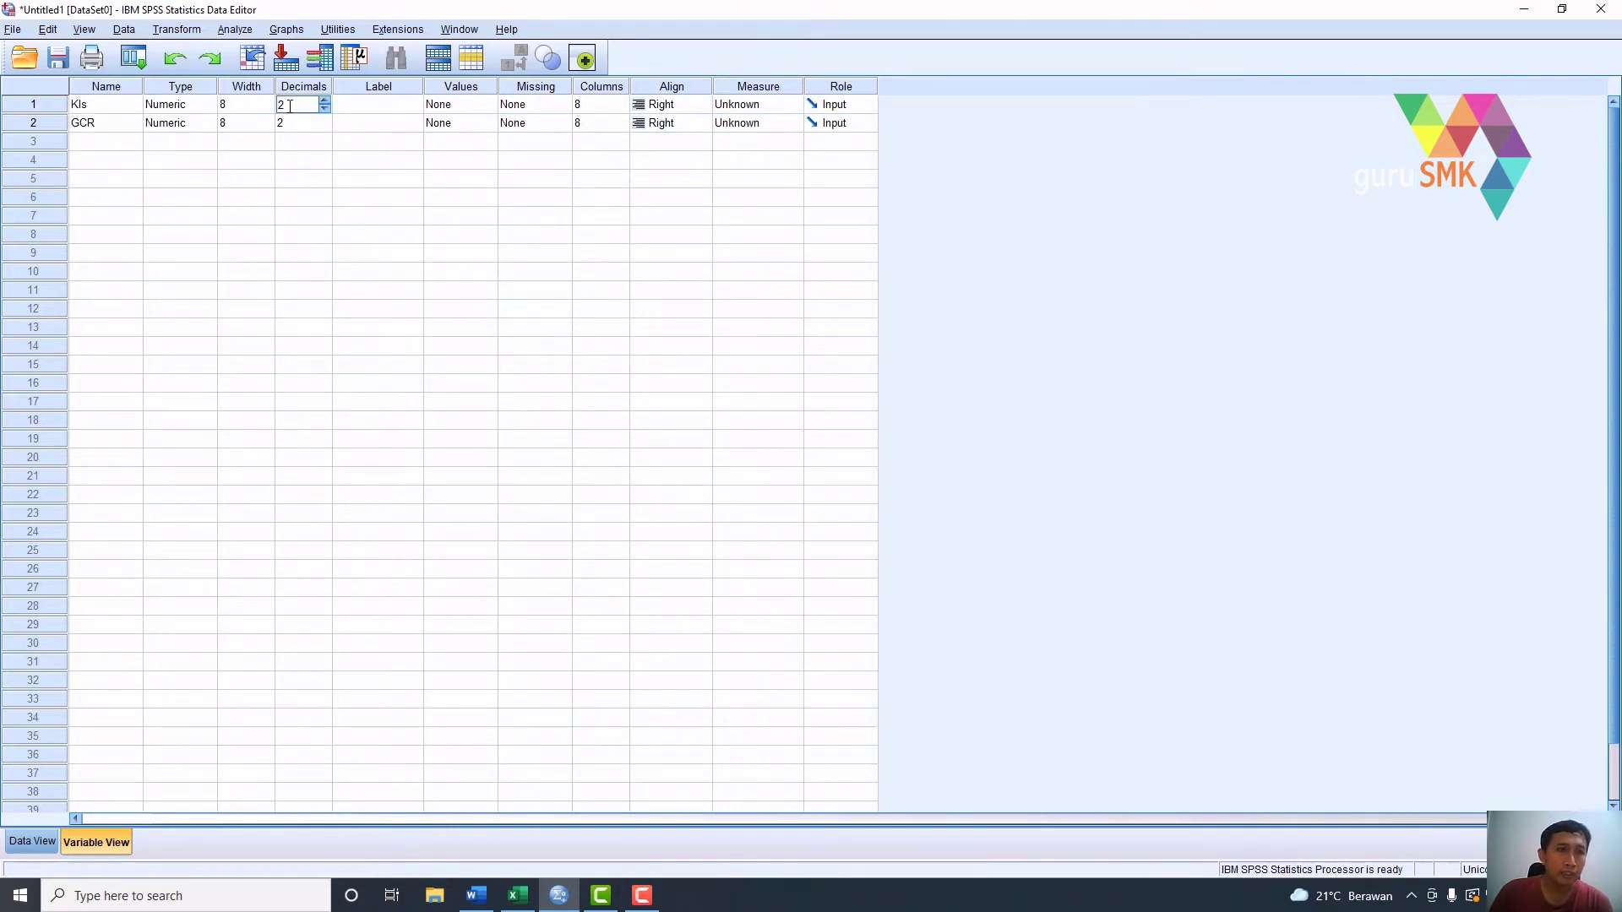
left_click_drag(284, 104, 287, 124)
type("0")
left_click(288, 123)
type("0")
- Label the Kls variable "Kelas" and the GCR variable "Google Class Room"
left_click(378, 106)
left_click(383, 105)
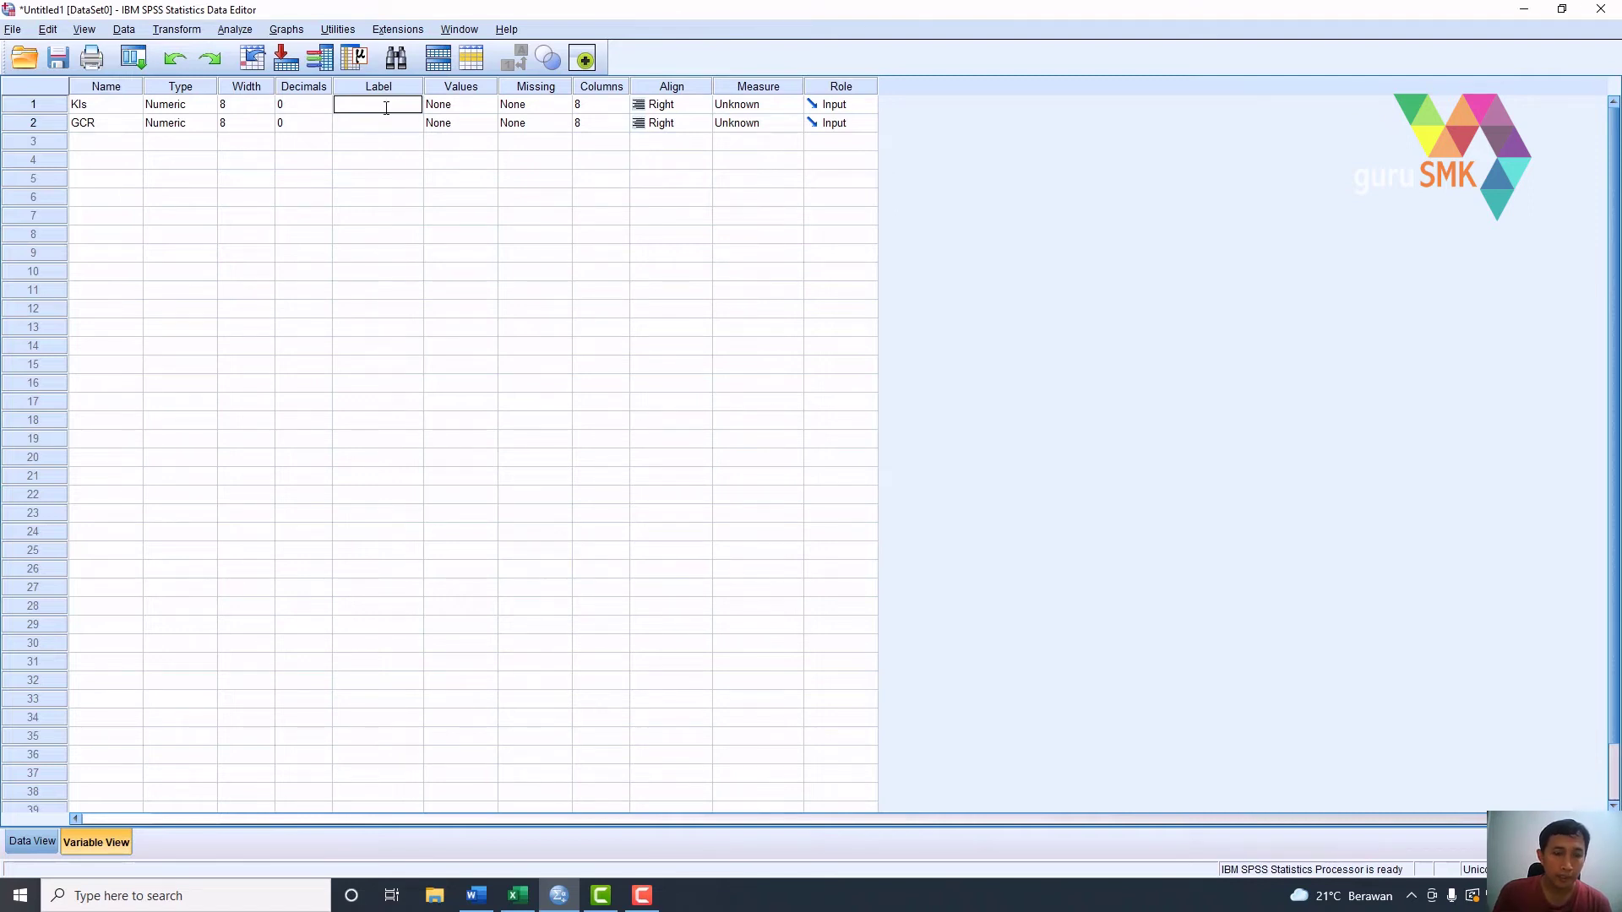
type("Kelas")
double_click(389, 123)
type("Google Class Room")
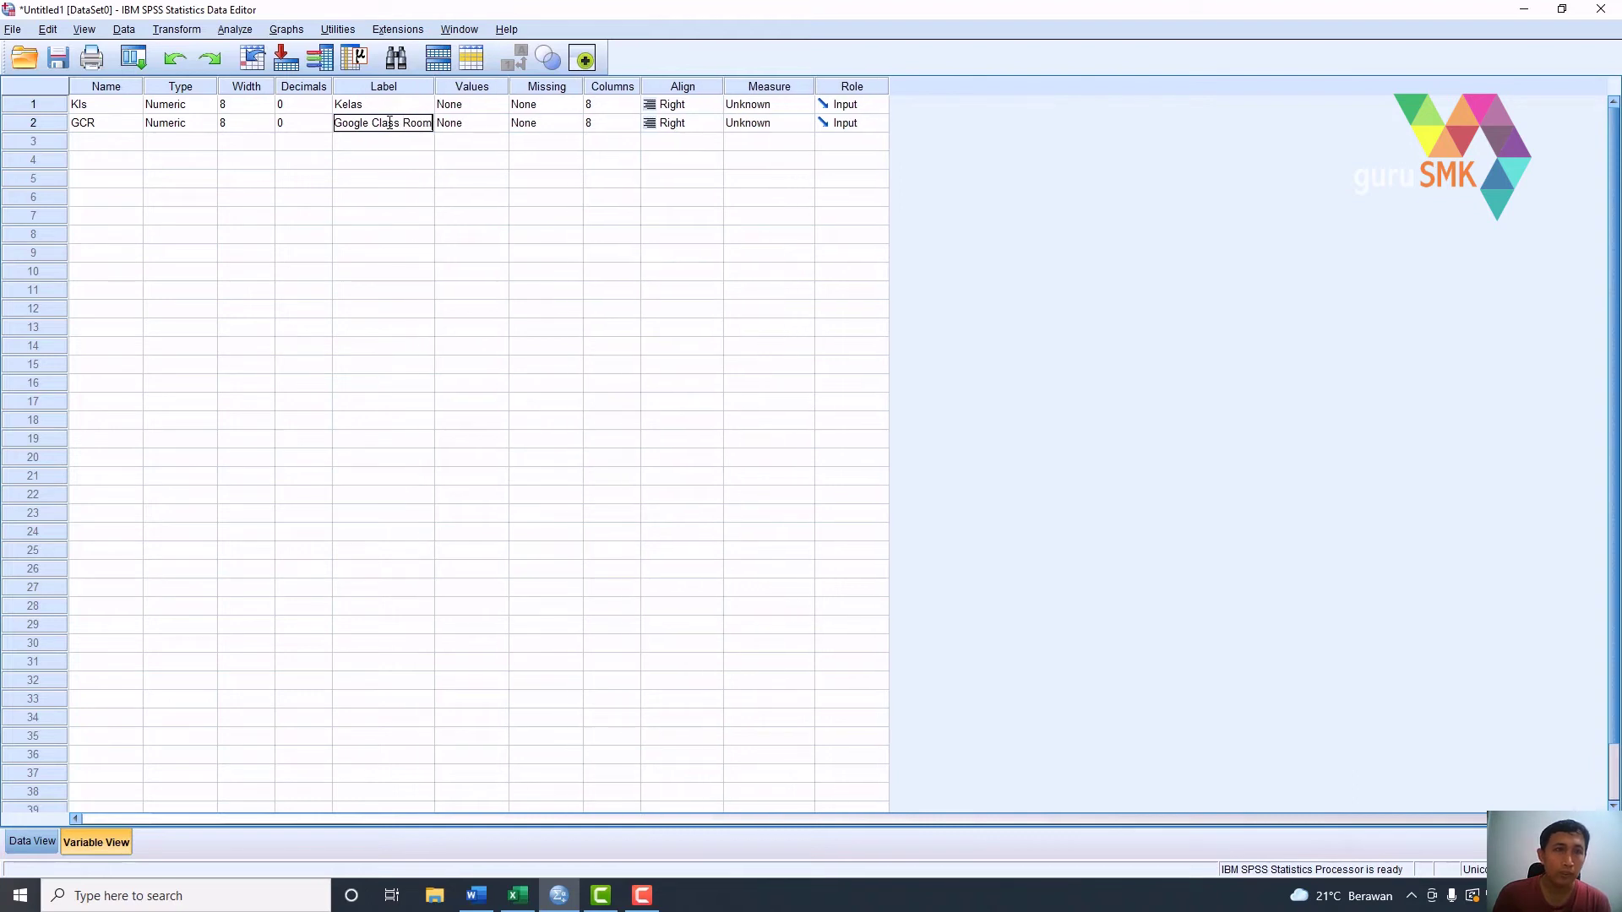
- Define the value labels of the Kls variable as 1 = IPA and 2 = IPS
left_click(477, 108)
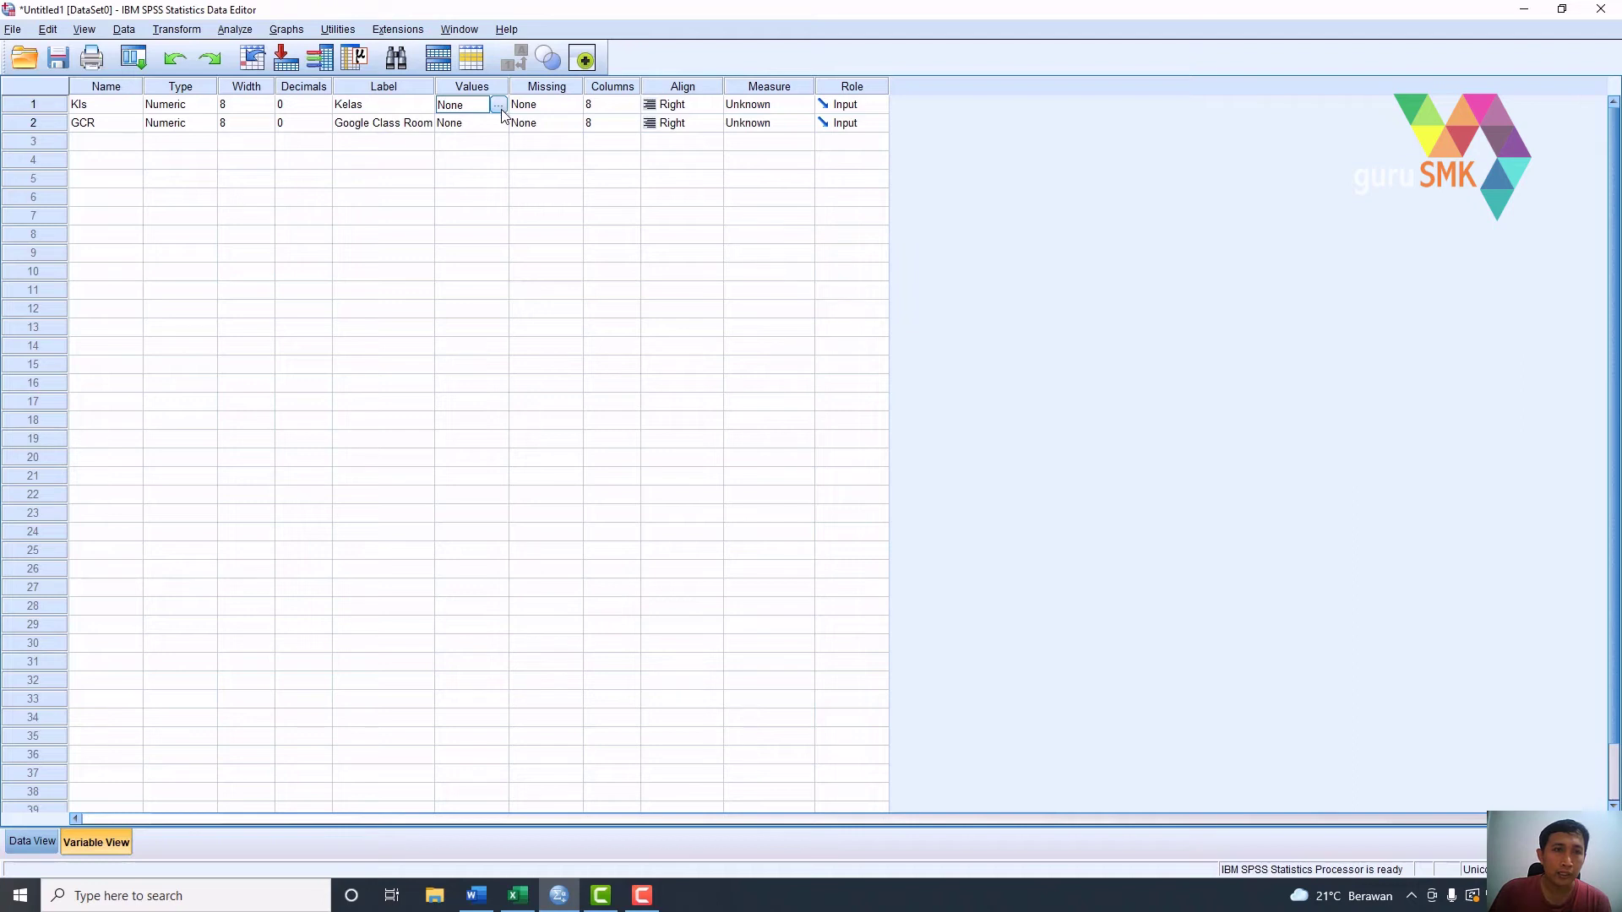
left_click(500, 107)
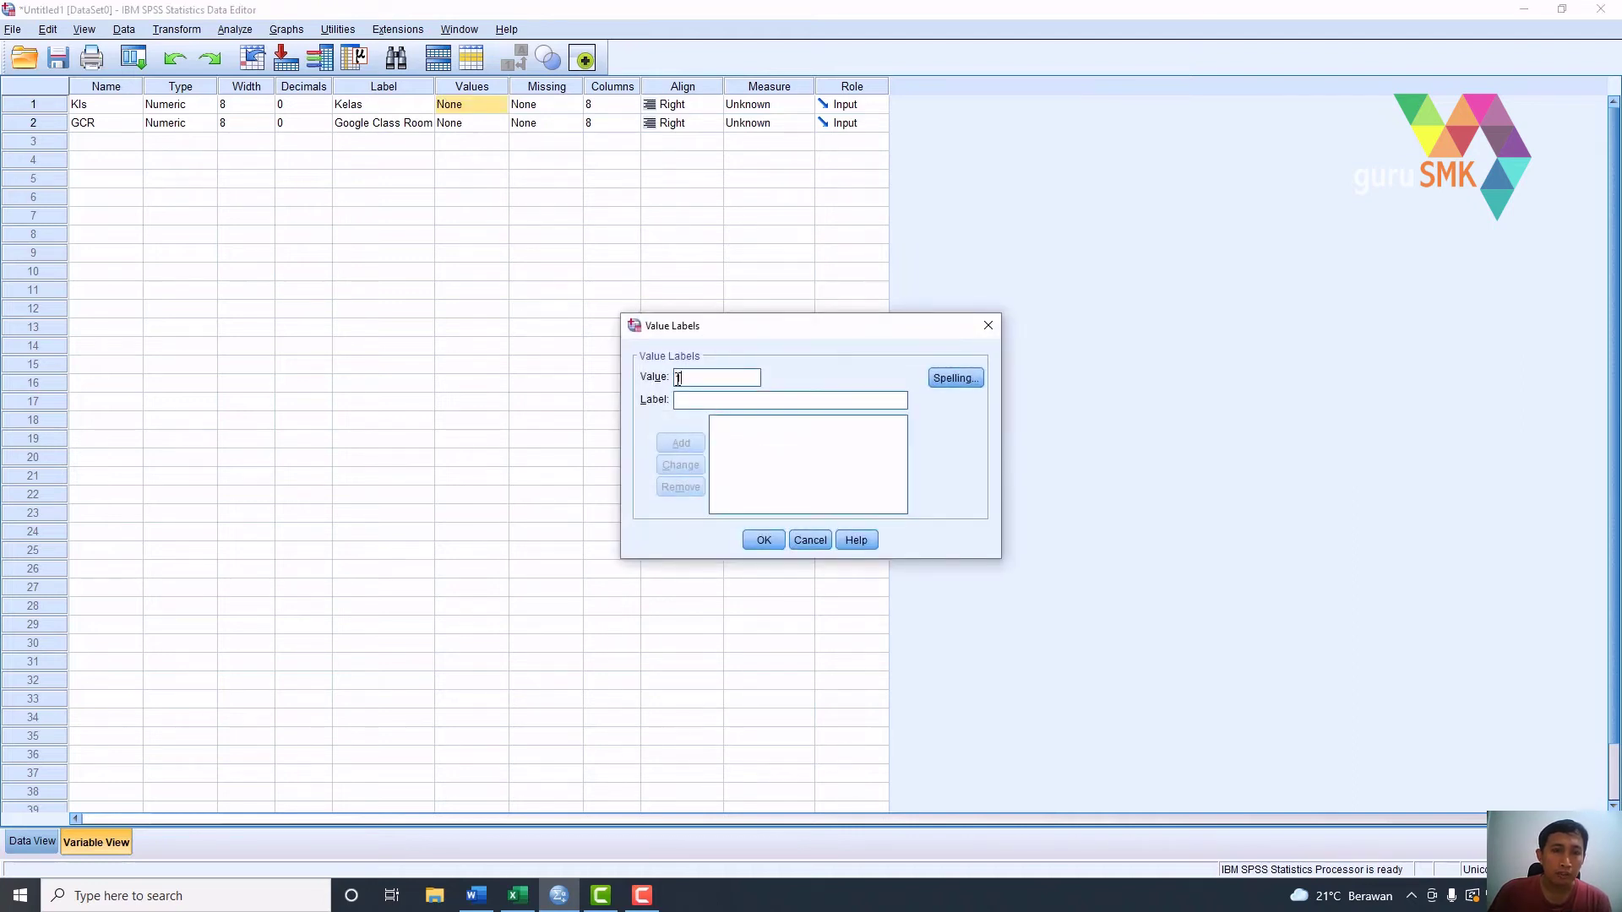
type("IPS")
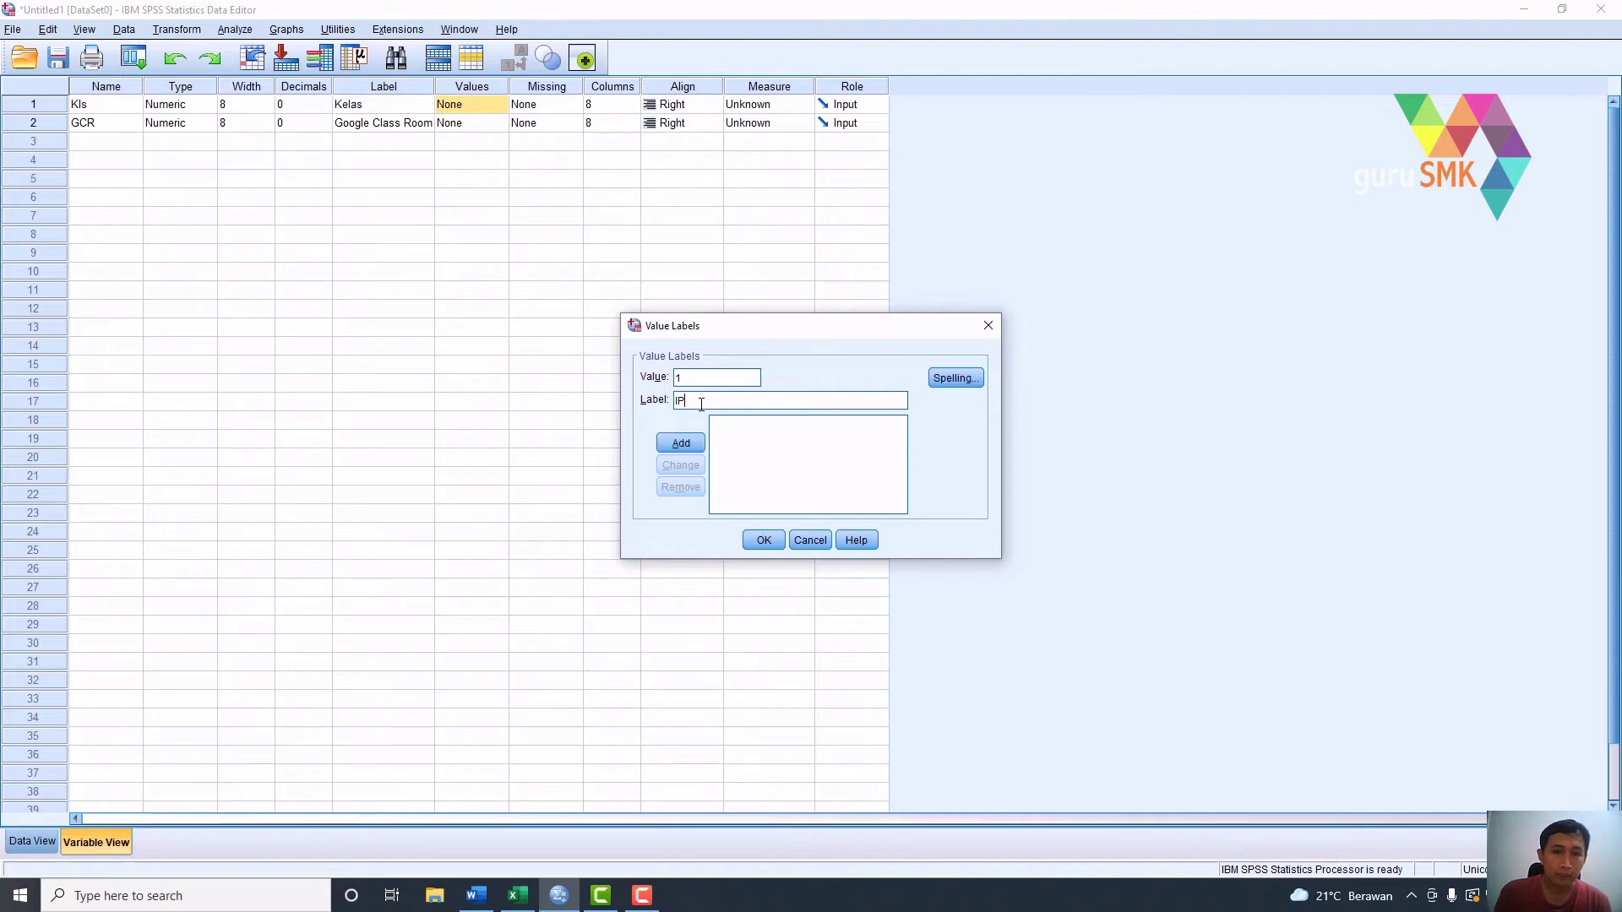
key("BackSpace")
left_click(678, 445)
type("2")
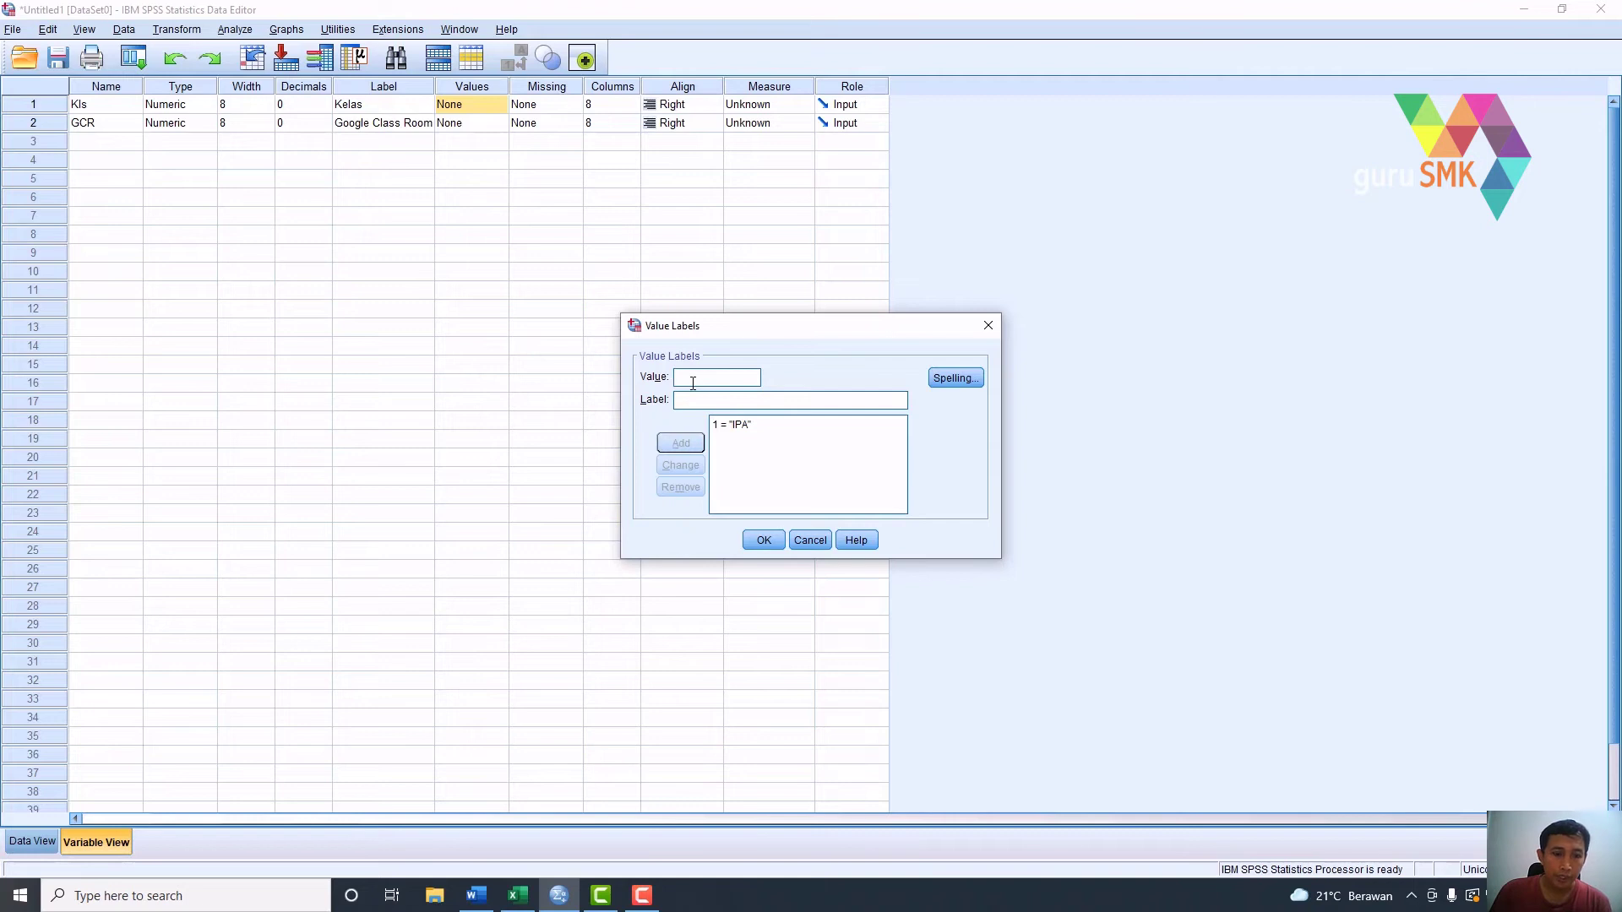
type("IPS")
left_click(762, 541)
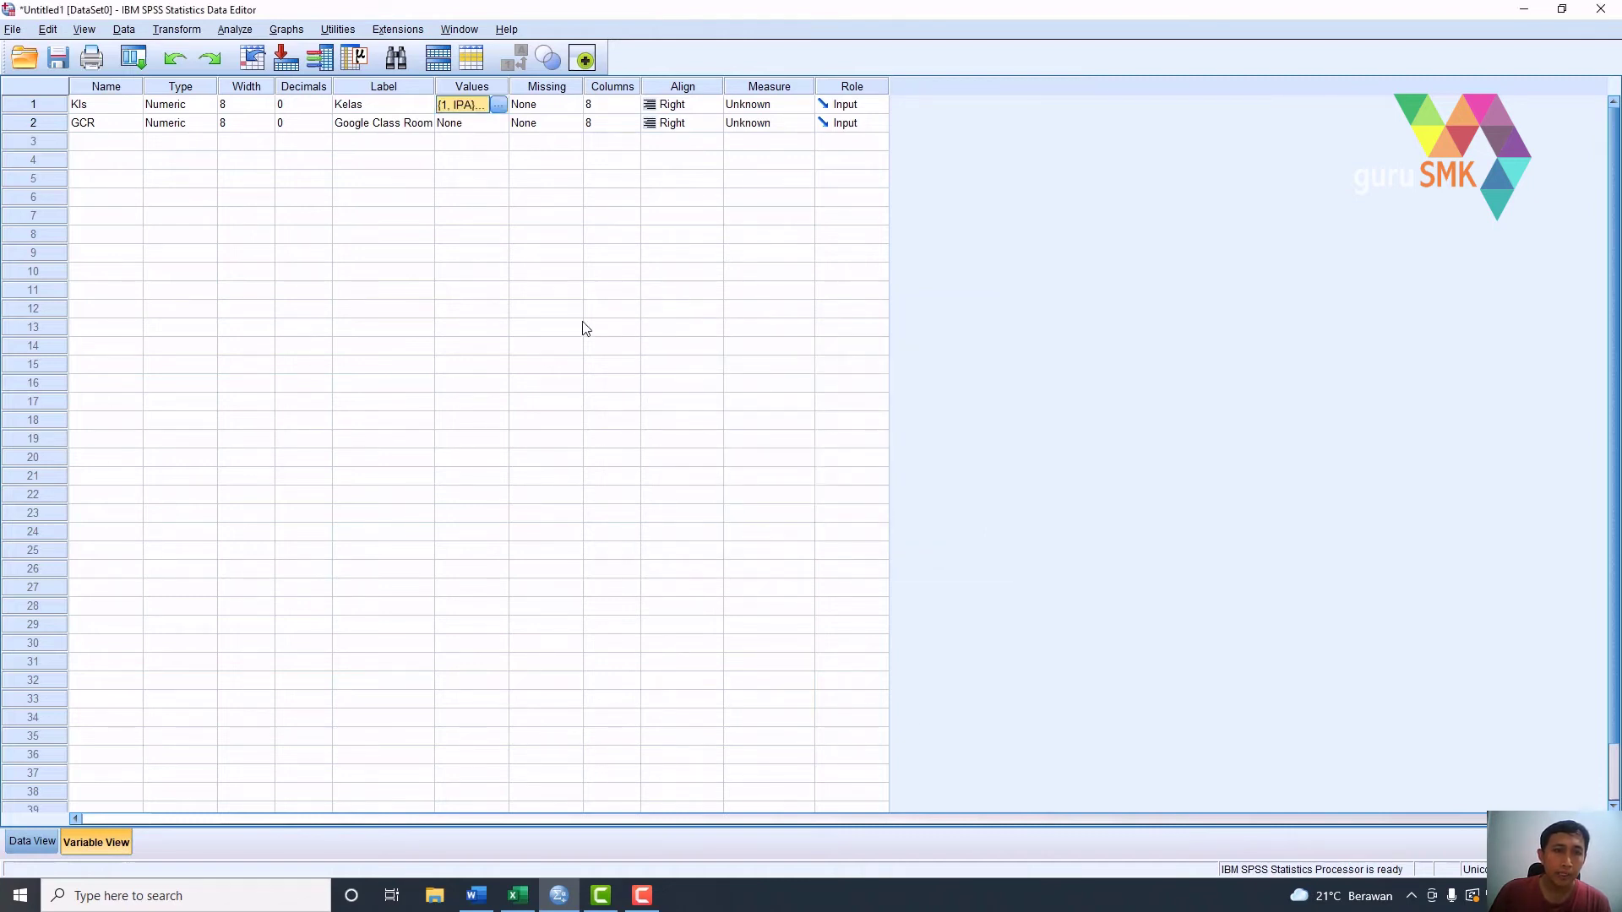
- Set up a legacy nonparametric test for two independent samples, with Kelas as grouping variable and Google Class Room as test variable
left_click(33, 841)
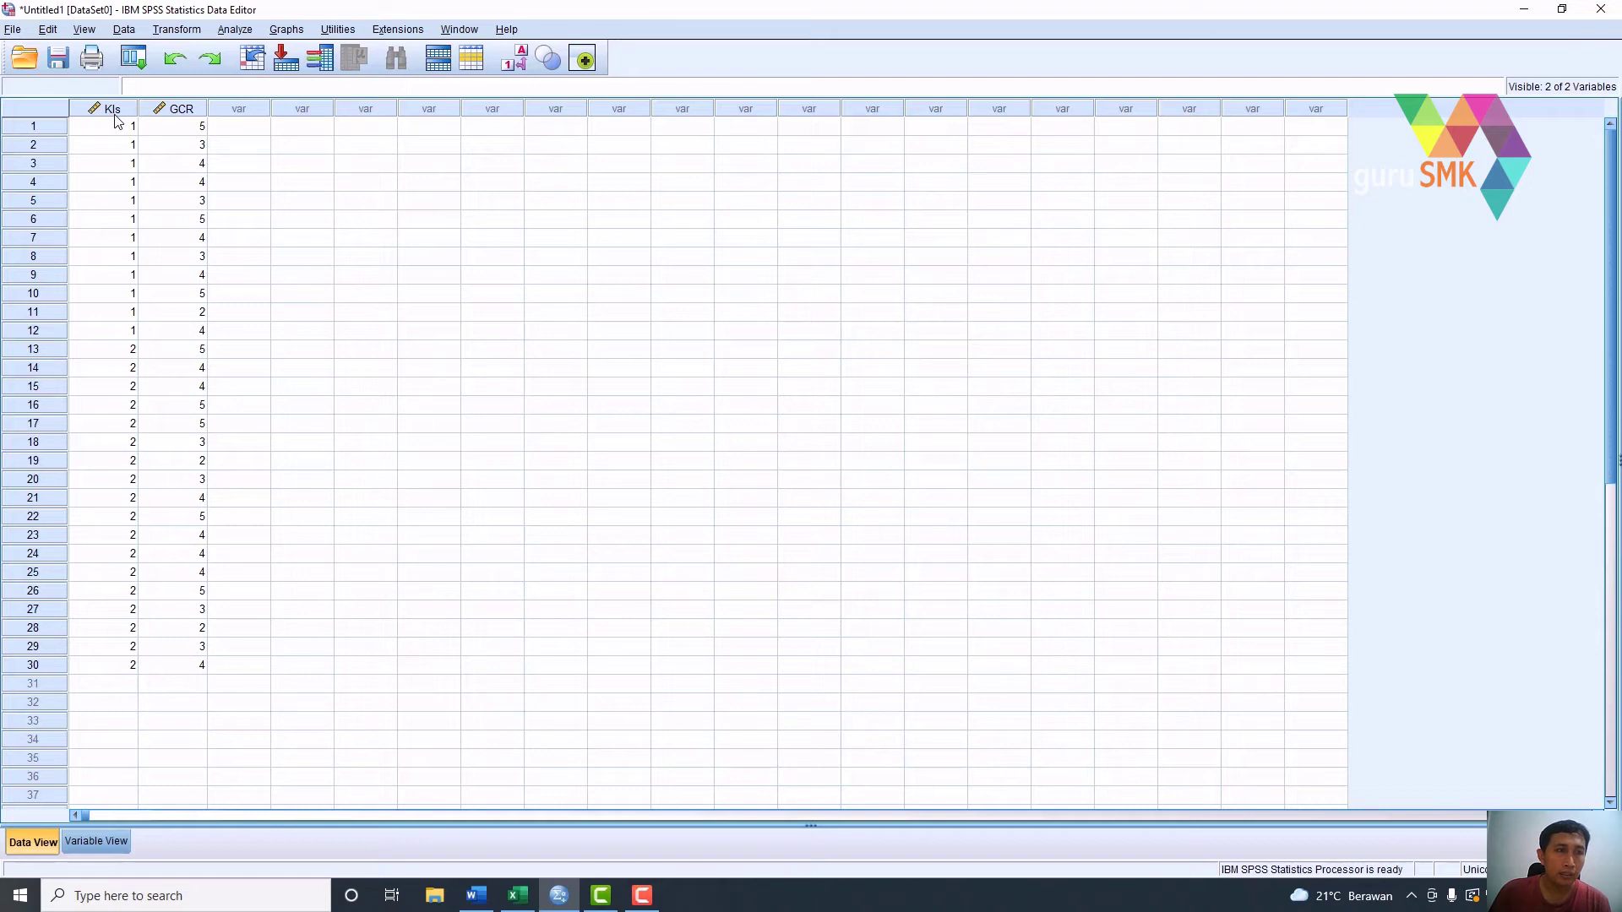
mouse_move(115, 121)
left_click(236, 32)
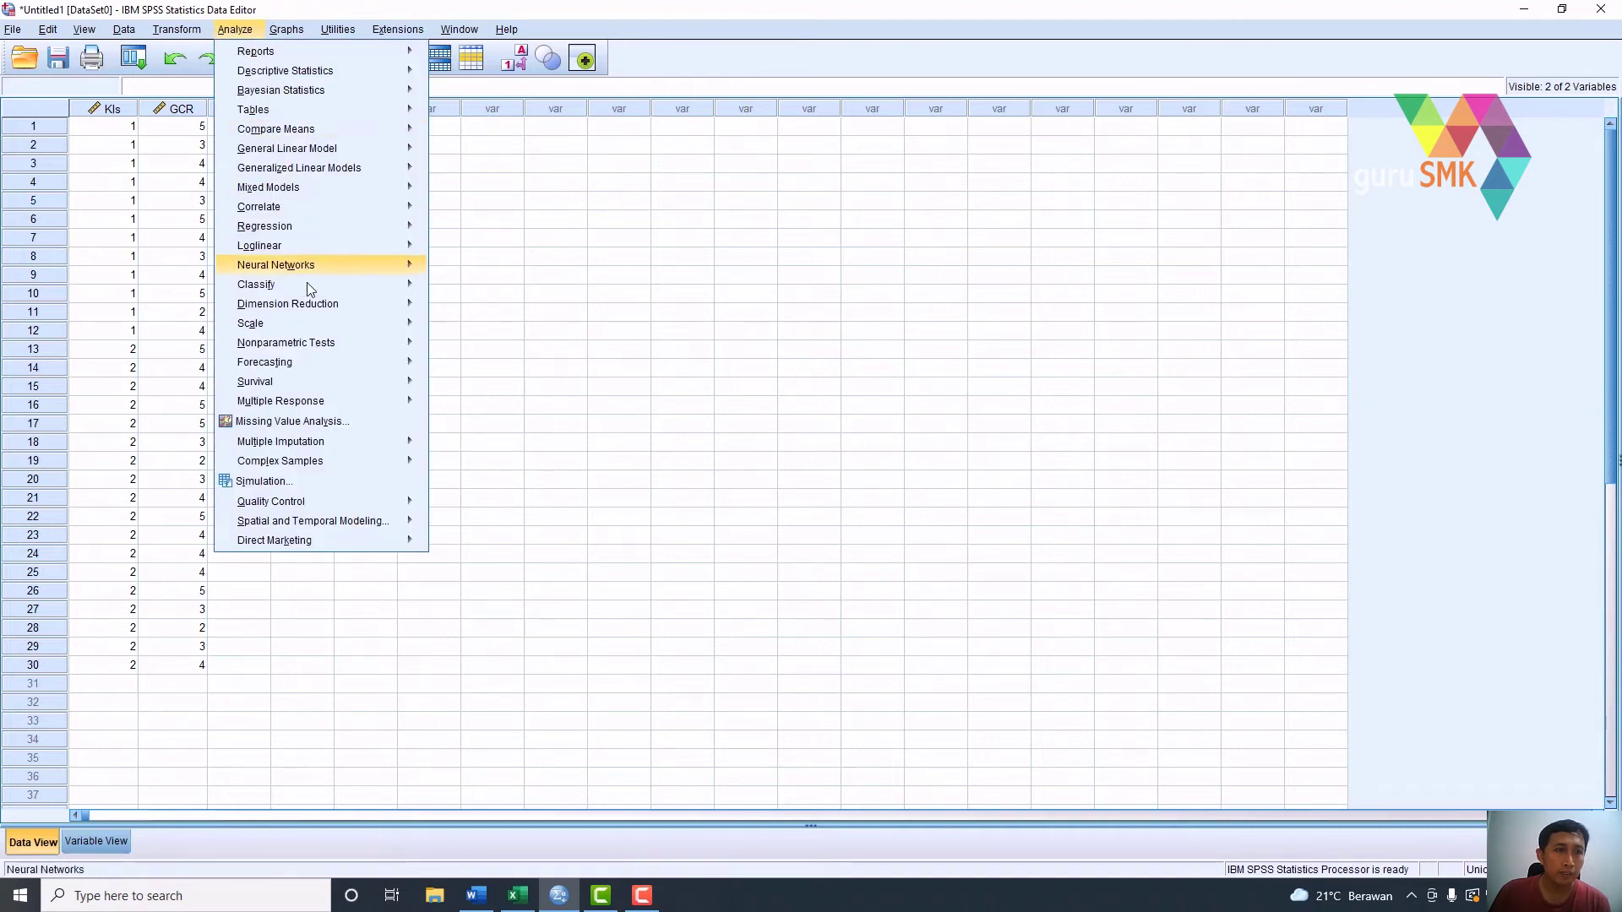
mouse_move(320, 344)
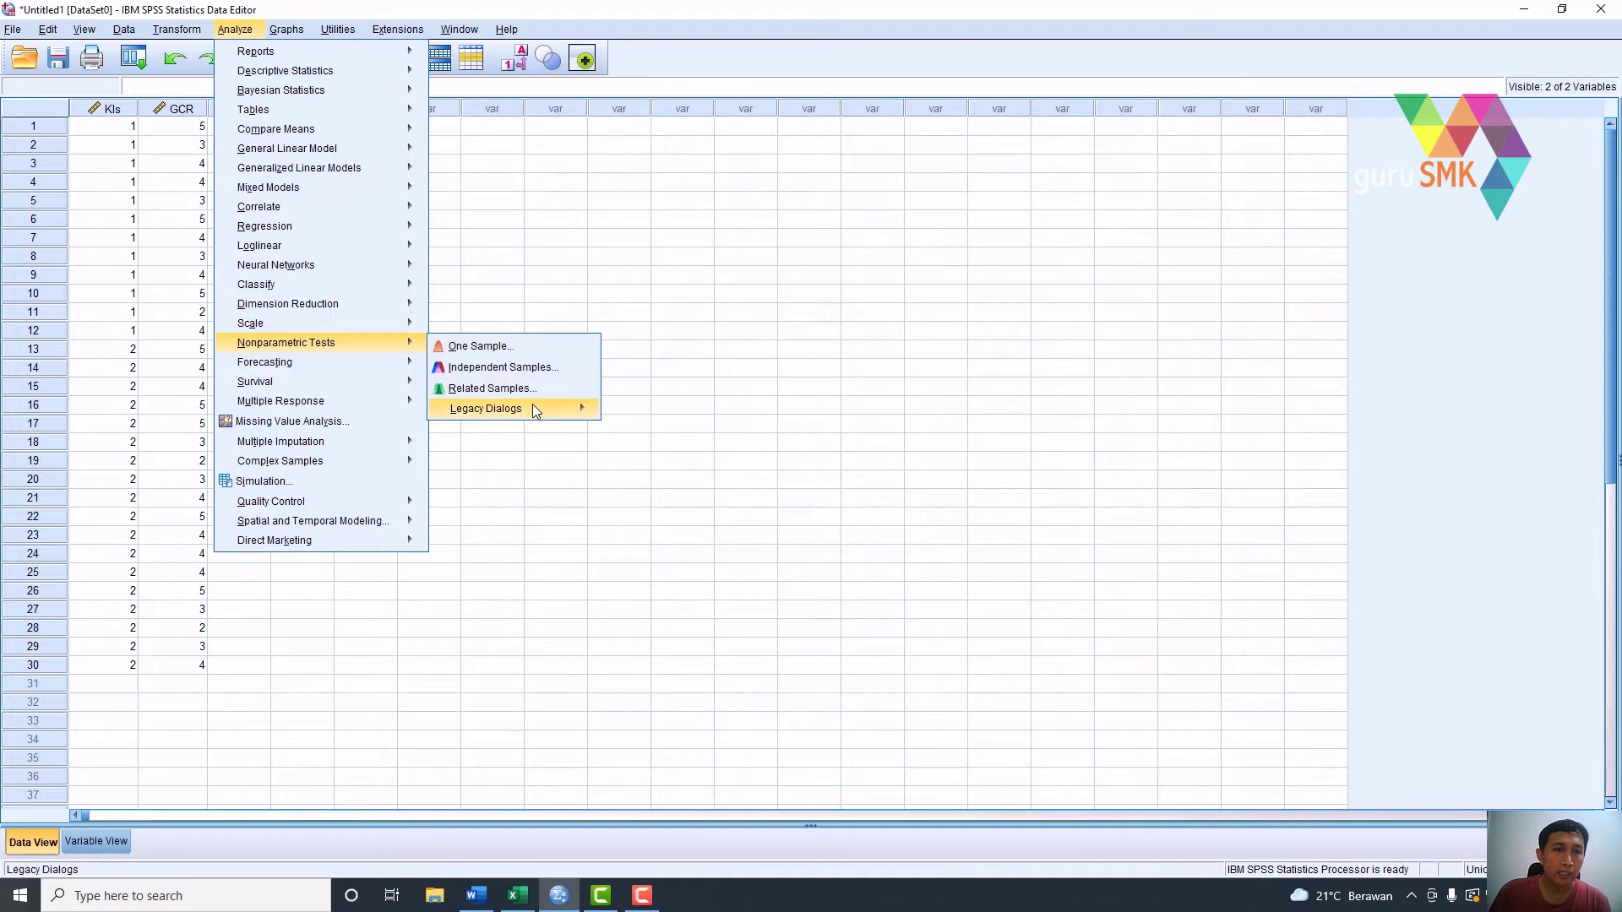
mouse_move(537, 412)
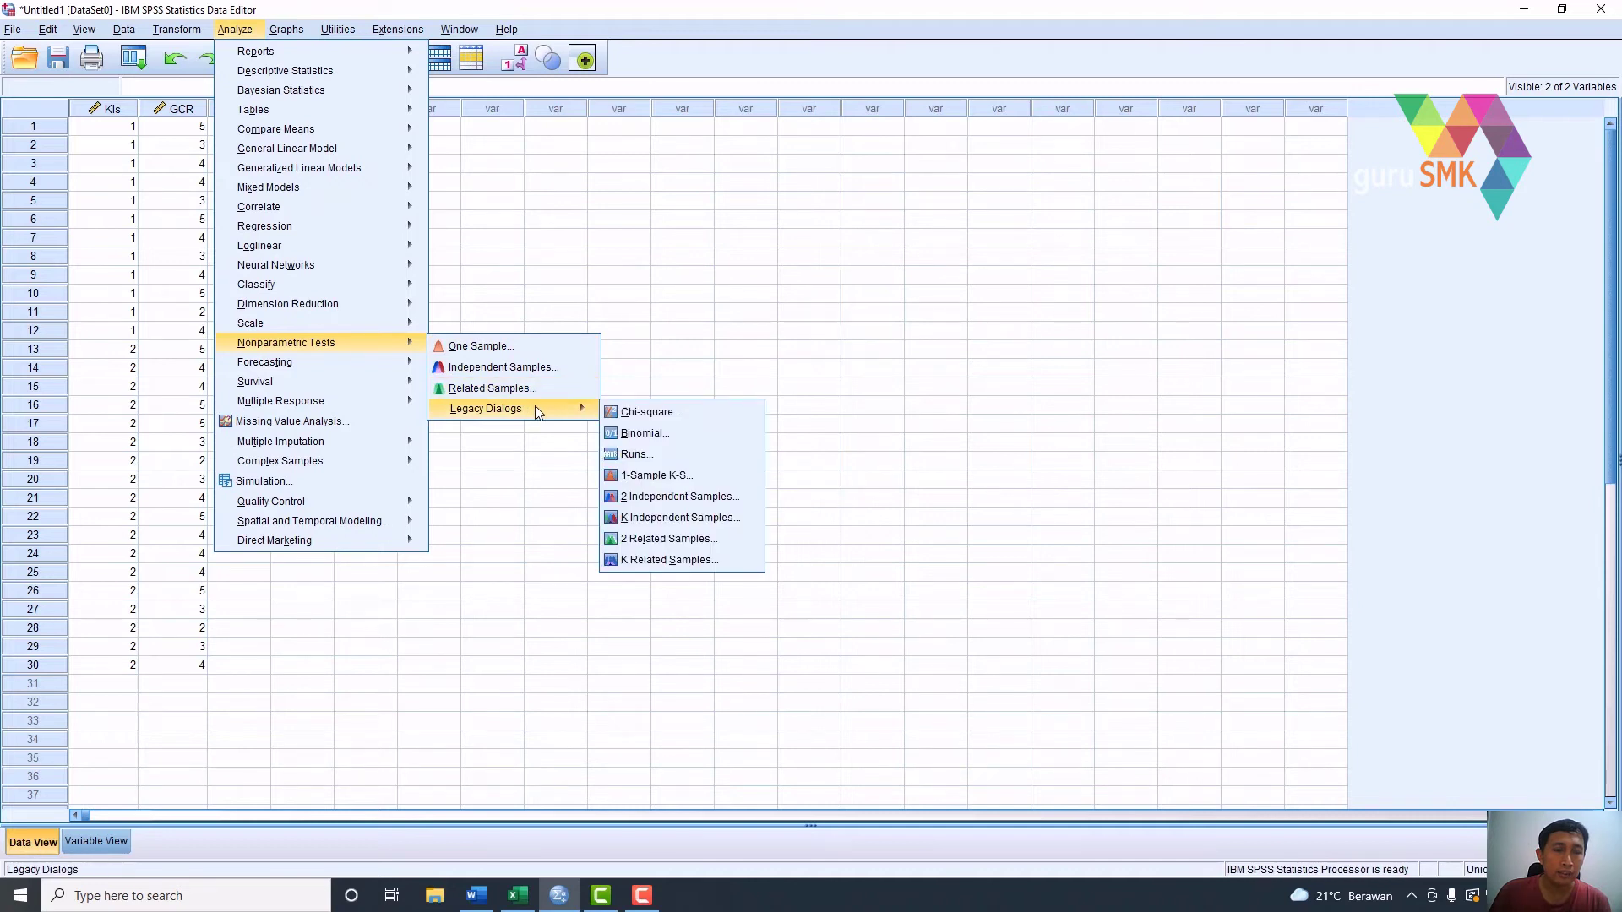
left_click(678, 498)
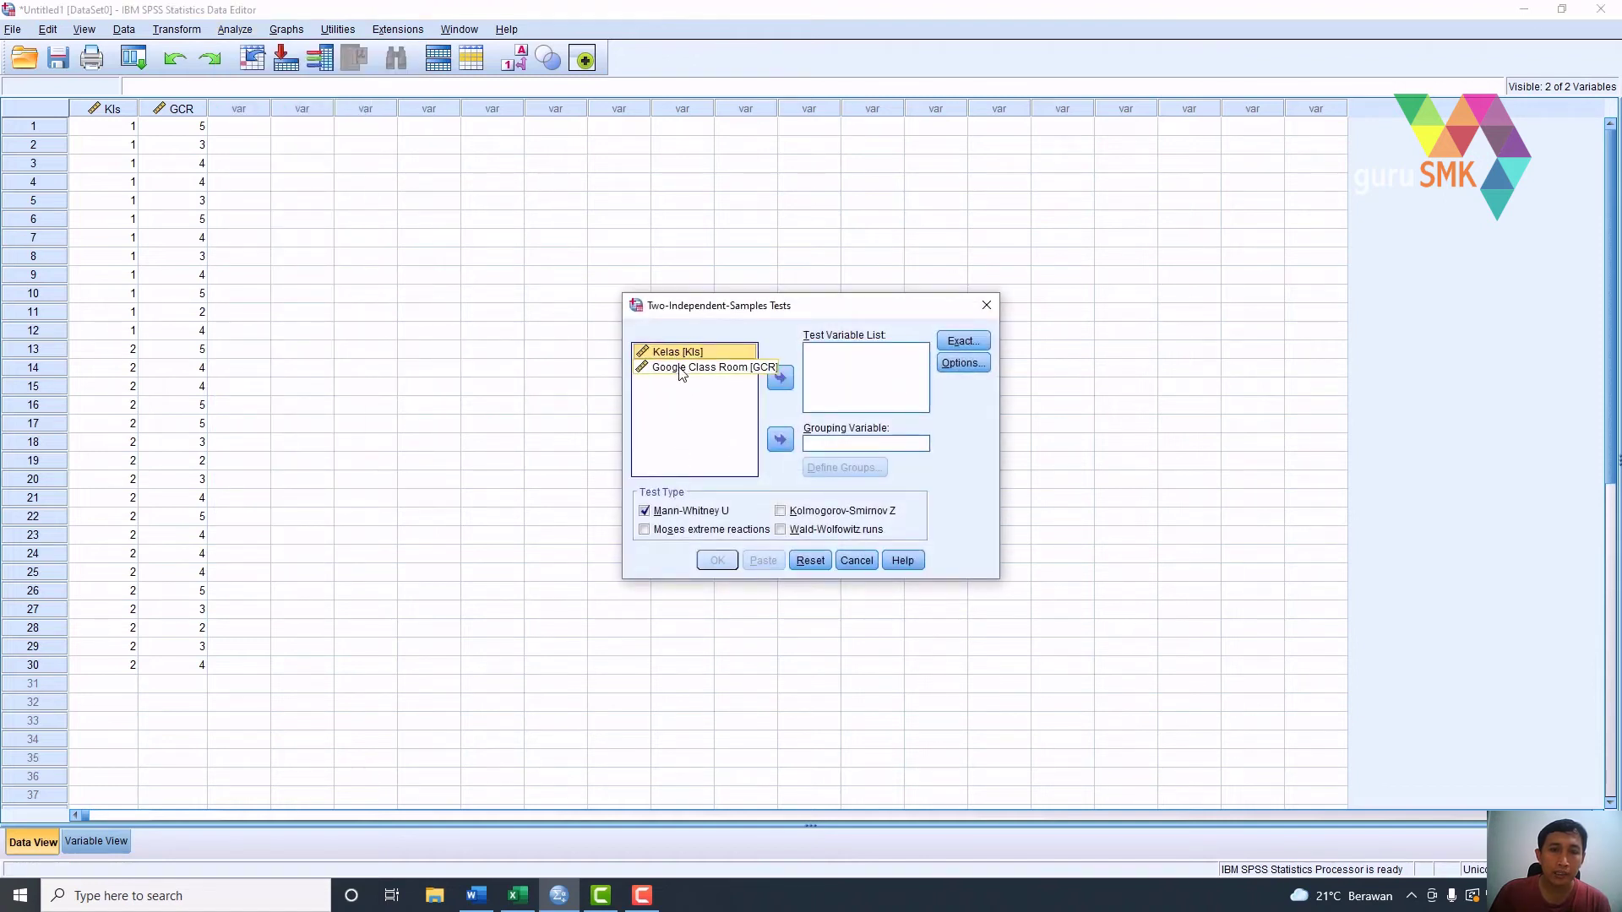
left_click(781, 440)
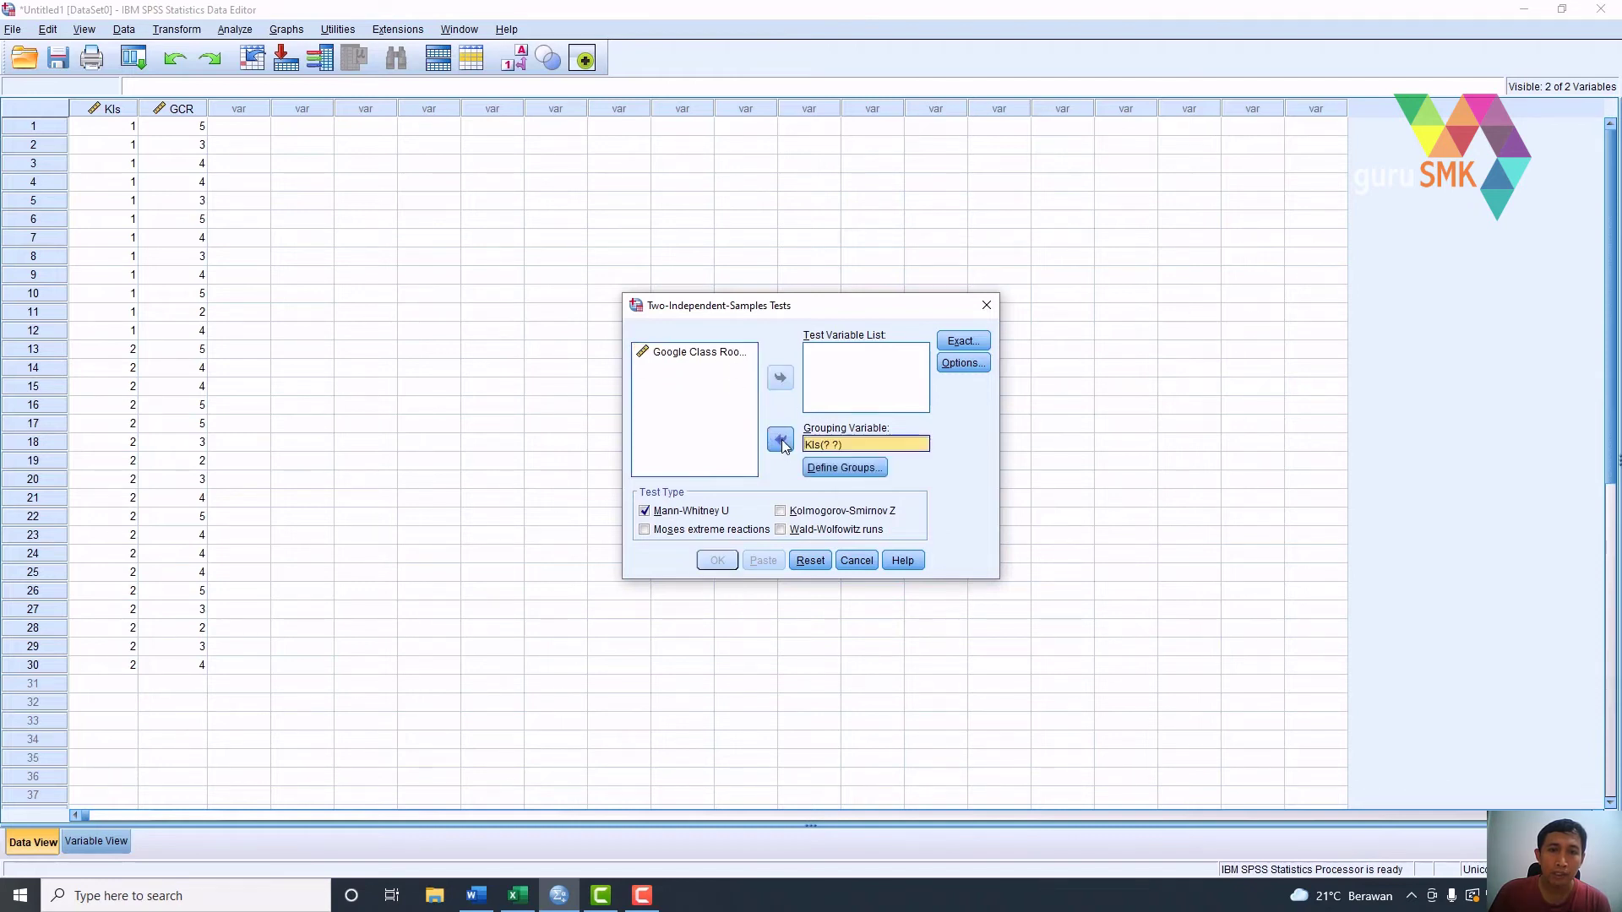
left_click(700, 353)
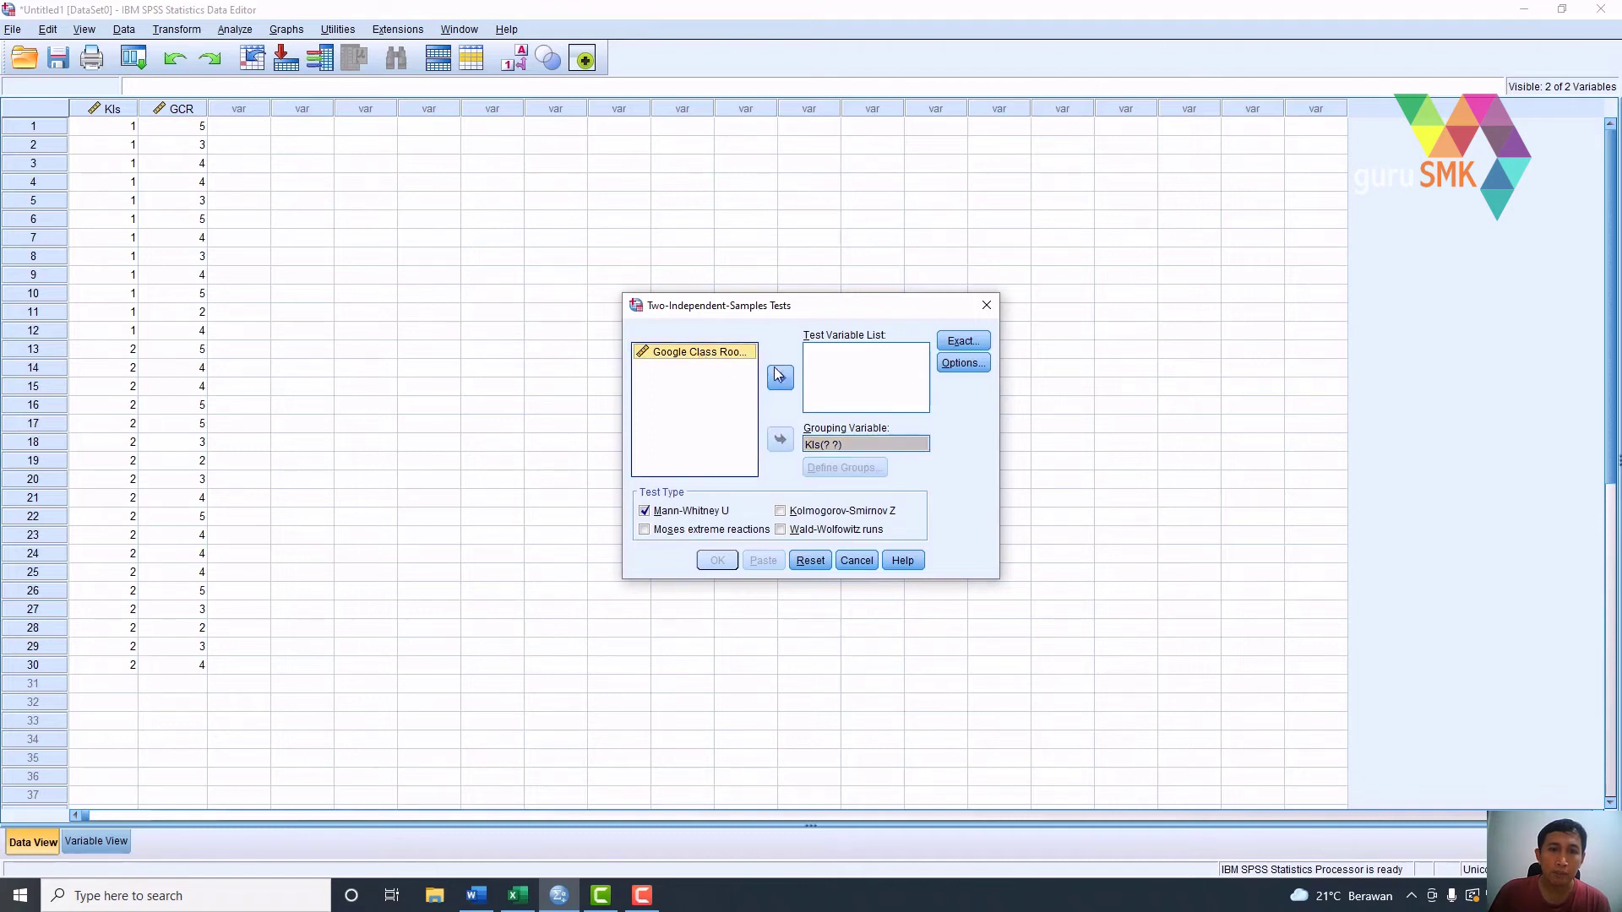
left_click(781, 380)
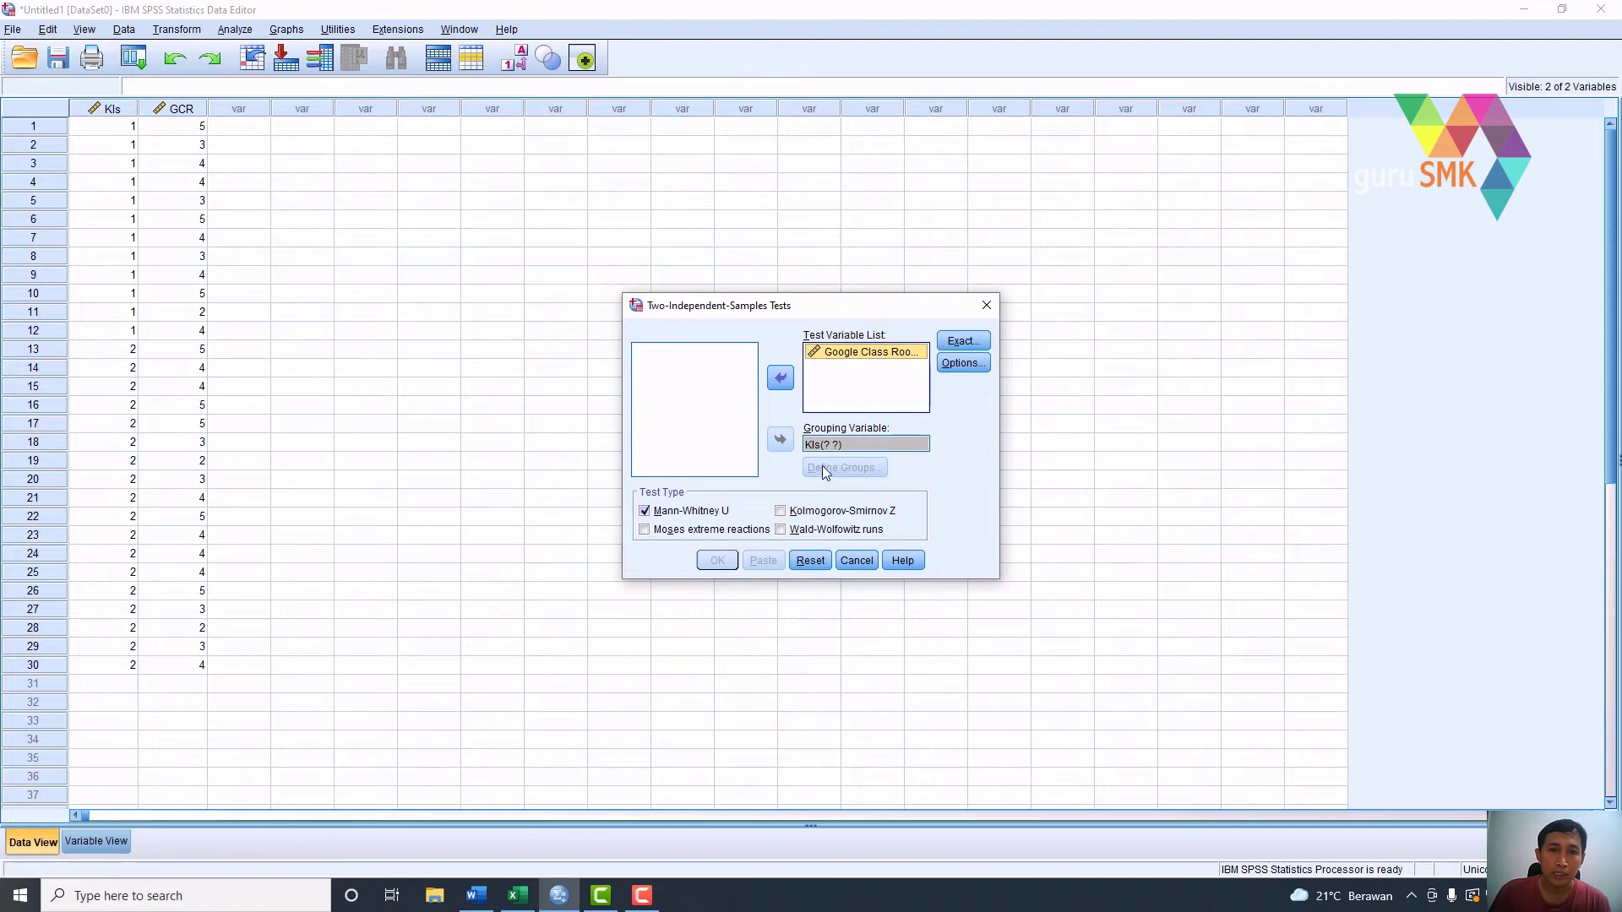
- Define the groups of the Kls grouping variable as 1 for Group 1 and 2 for Group 2
left_click(840, 444)
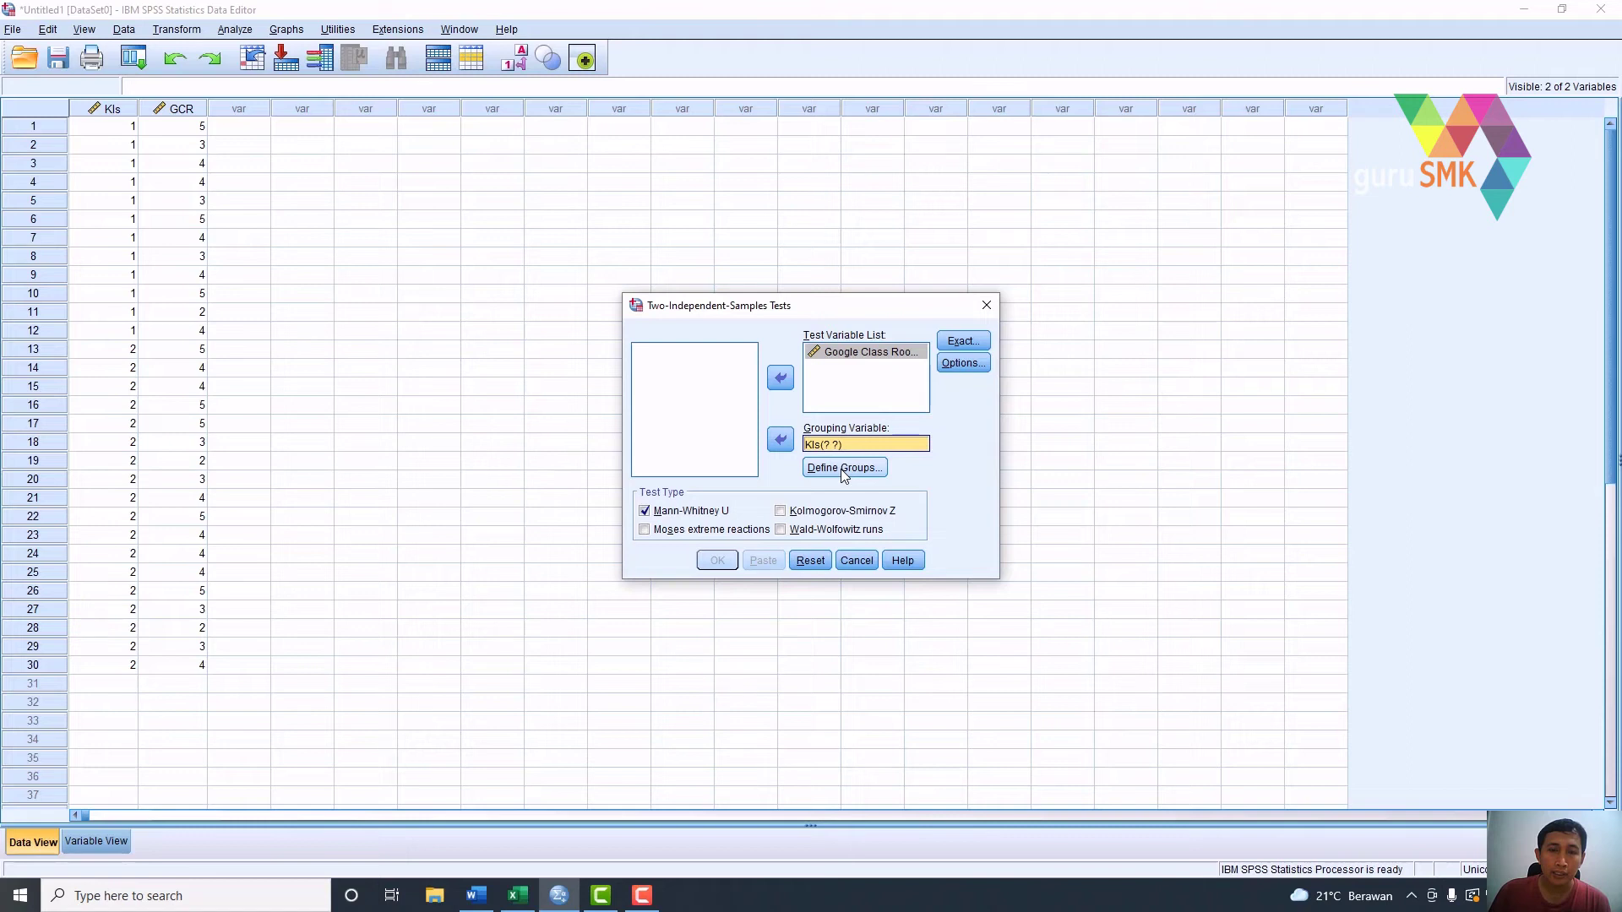
left_click(844, 470)
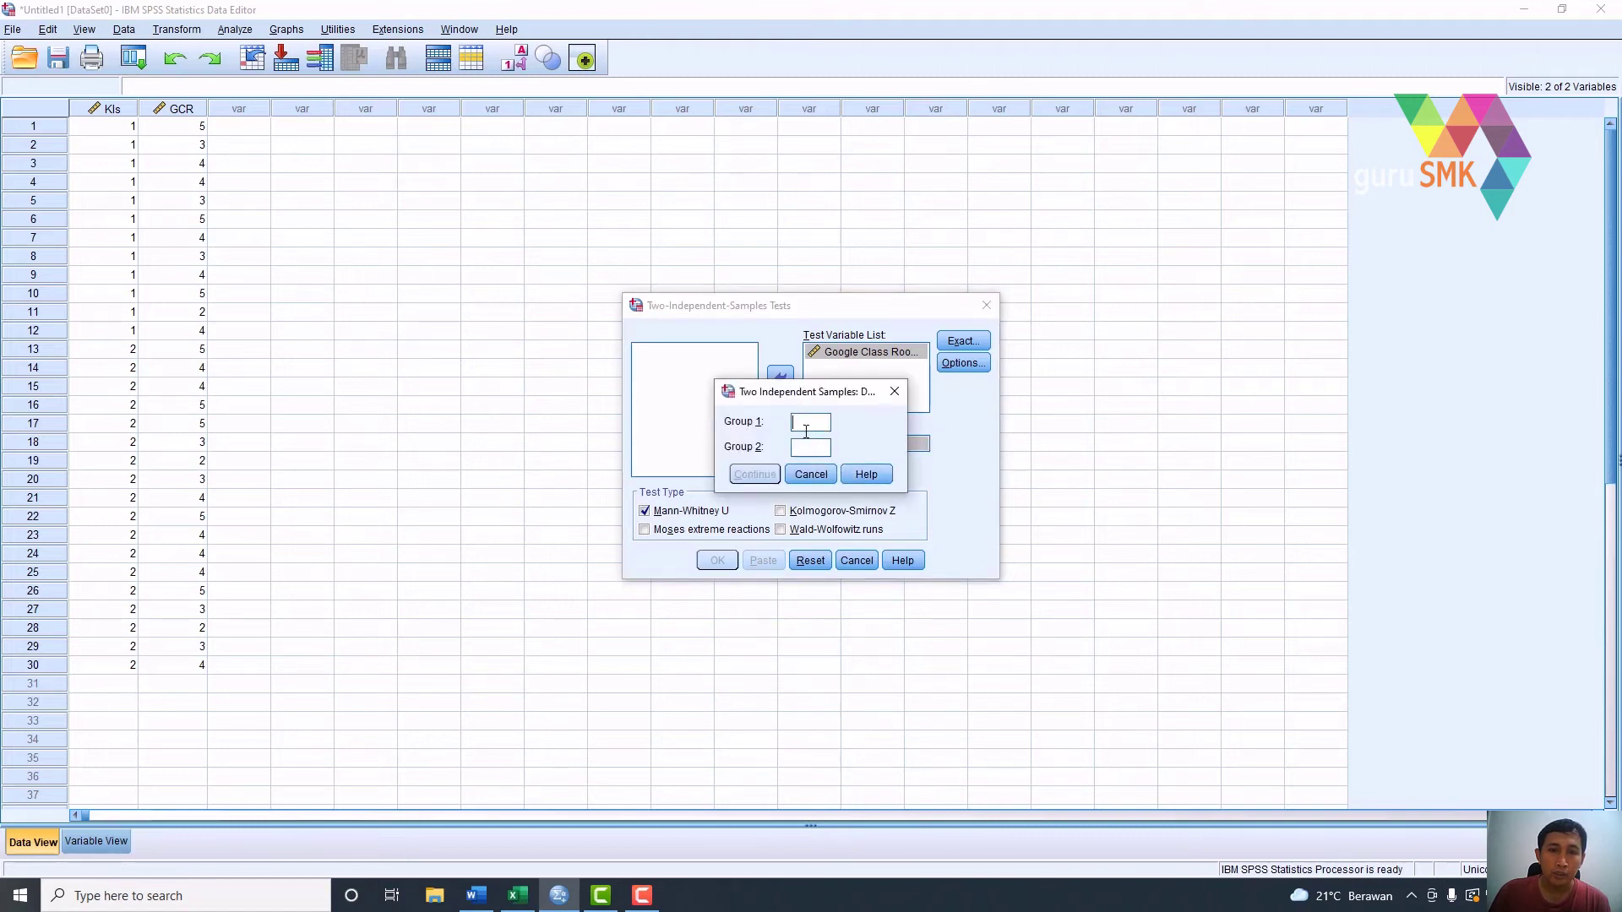
left_click(805, 423)
type("1")
type("2")
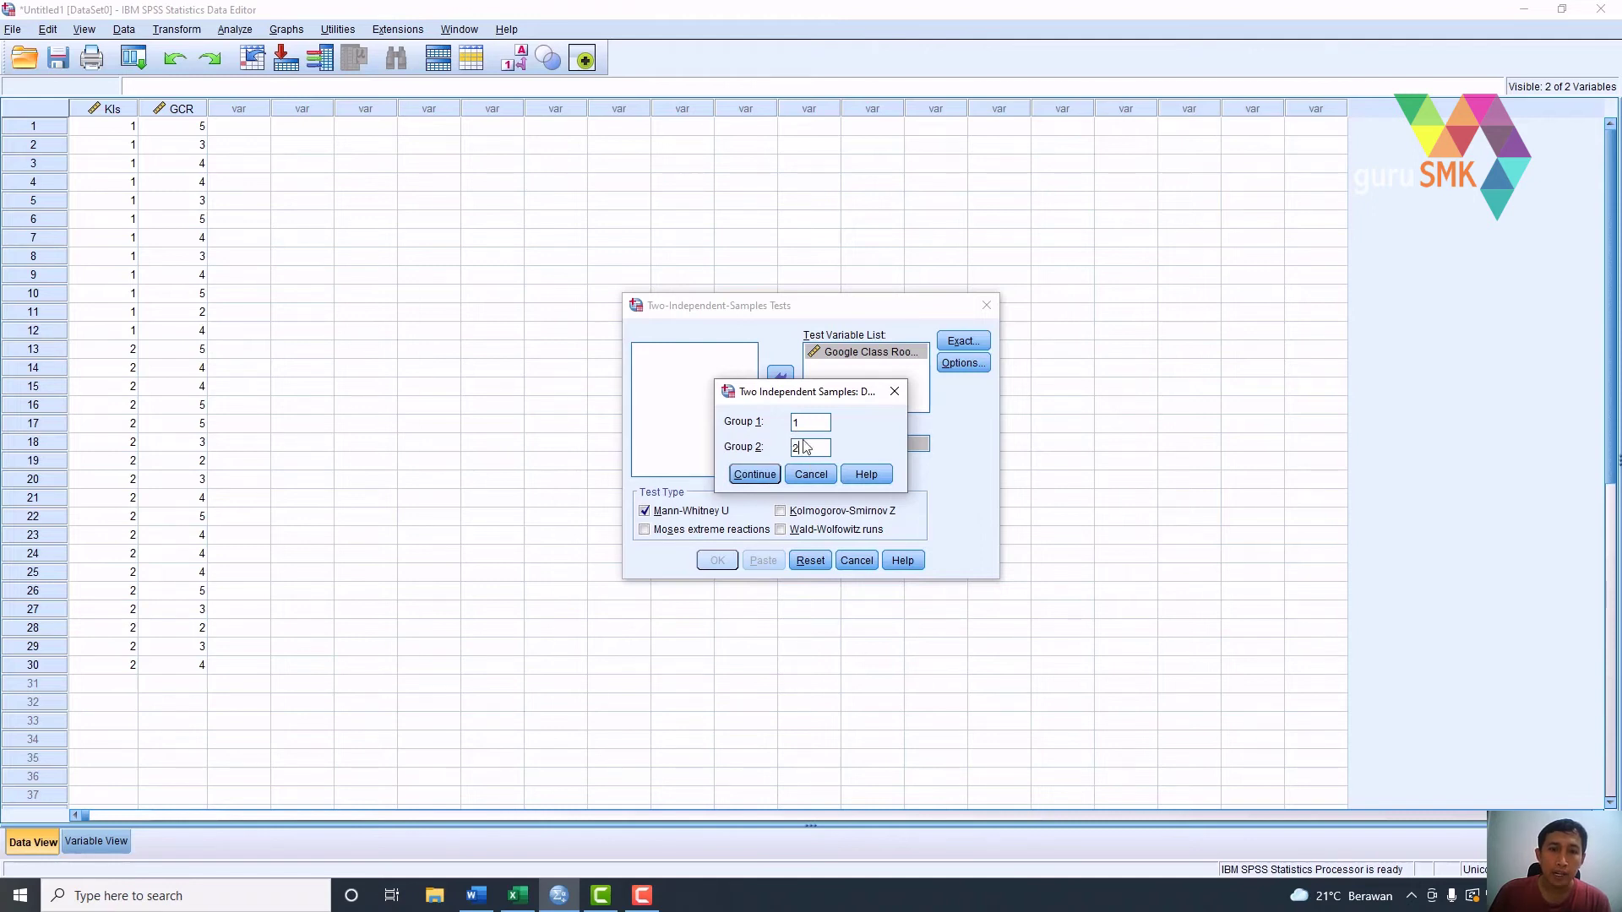
left_click(755, 475)
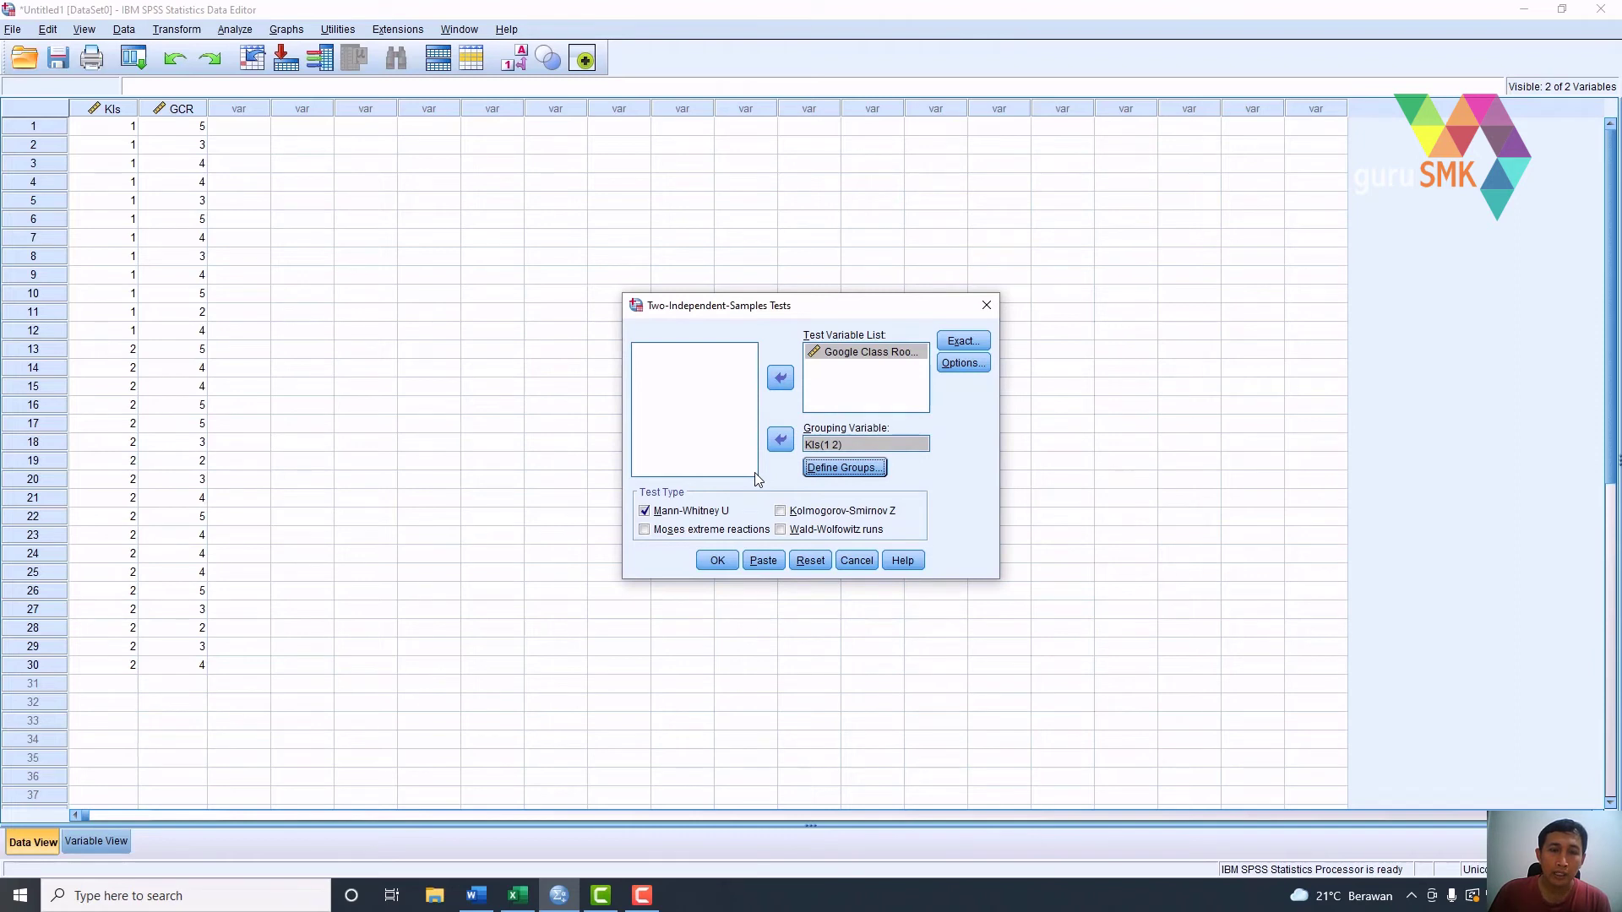
- Run the two-independent-samples test with Mann-Whitney U as the only test type
left_click(644, 512)
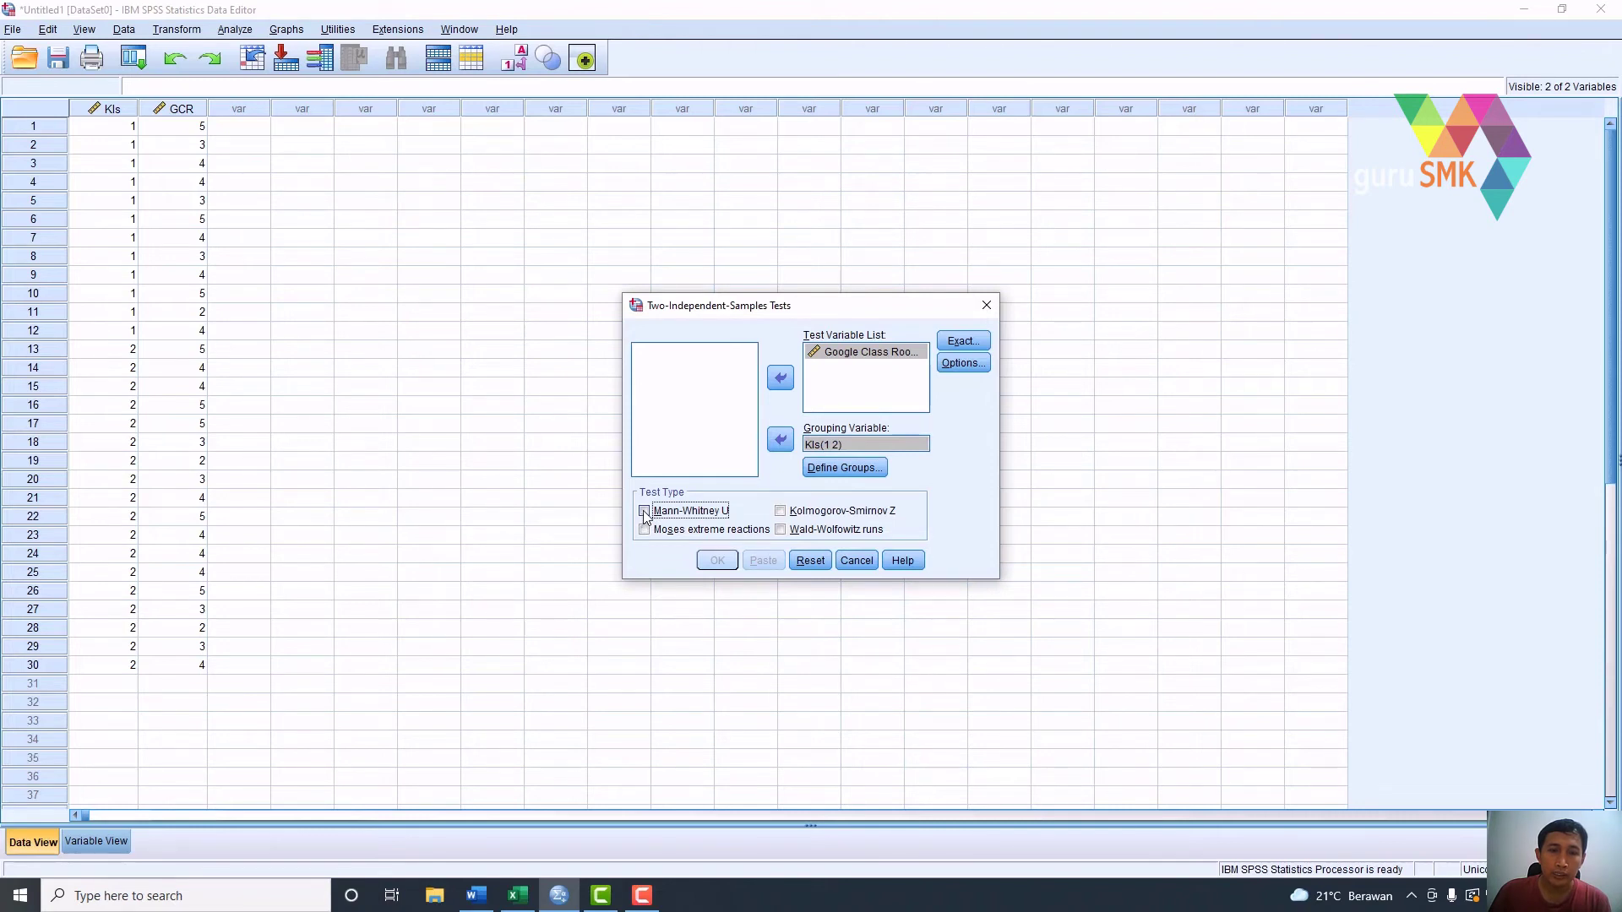
left_click(645, 512)
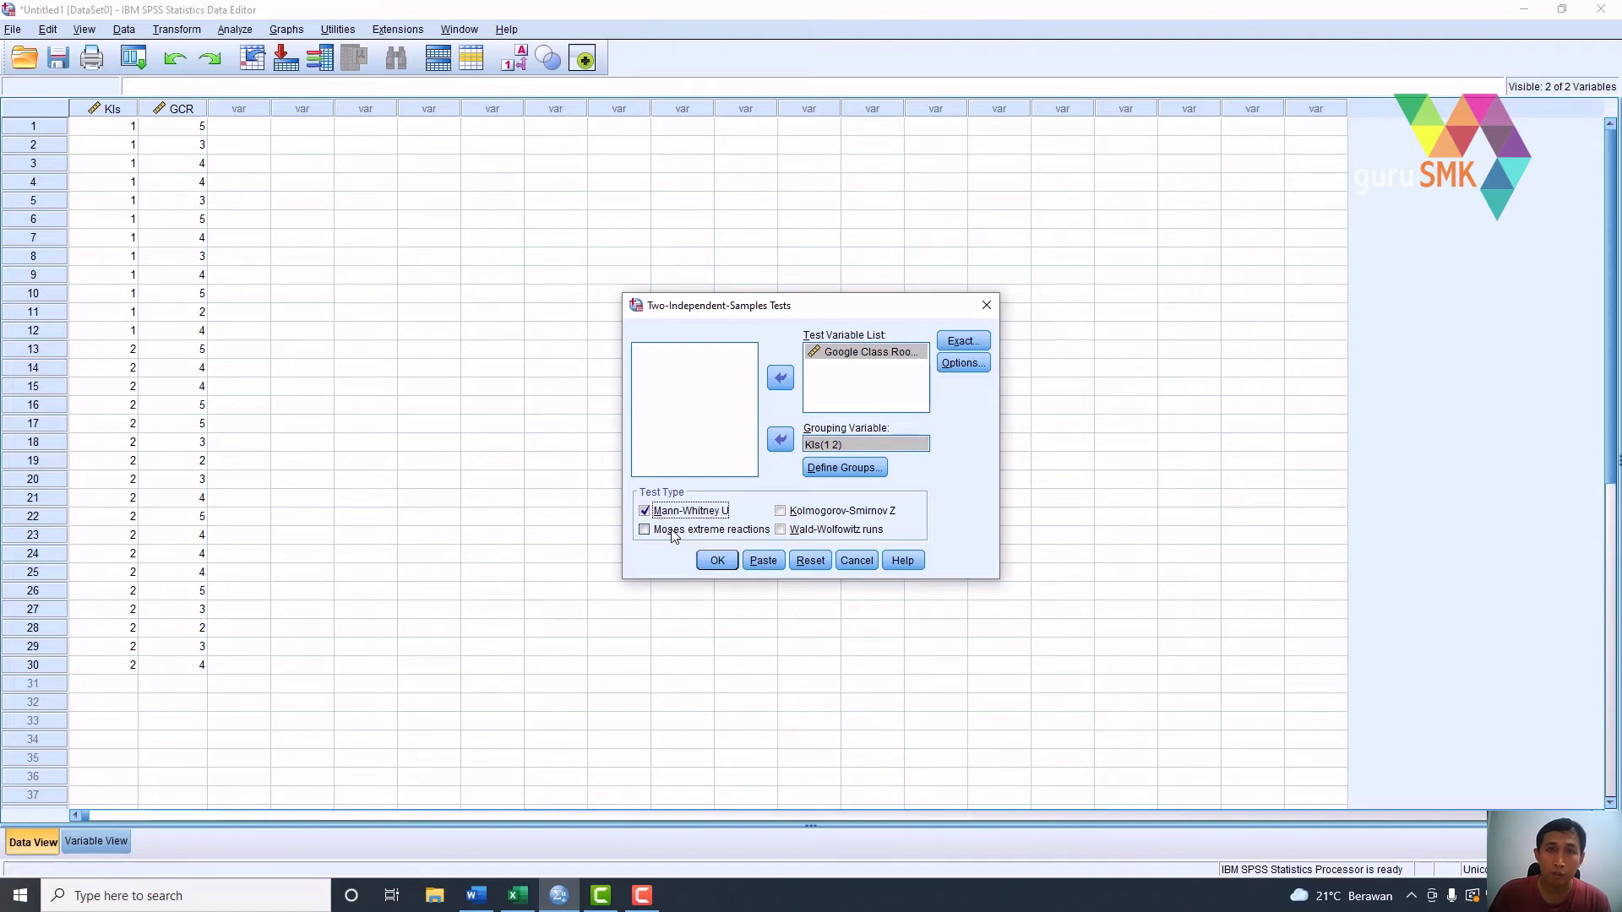
left_click(714, 562)
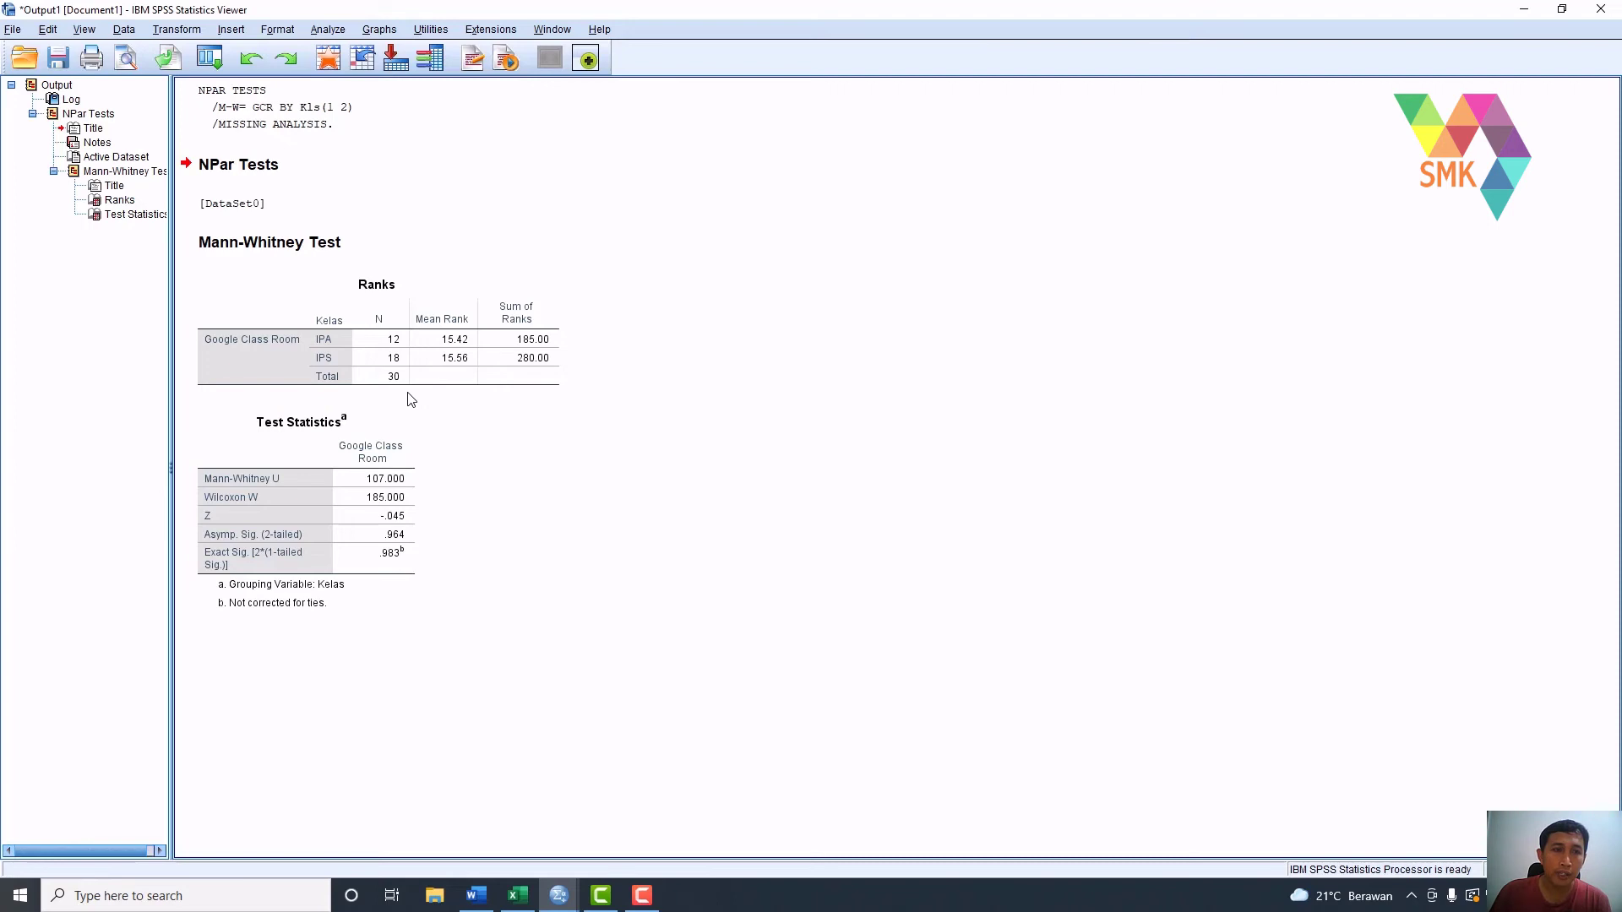
- Examine the Ranks and Test Statistics tables in the SPSS output against the significance decision criteria in the Word document KONSEP UJI MAN WHITNEY
left_click(358, 339)
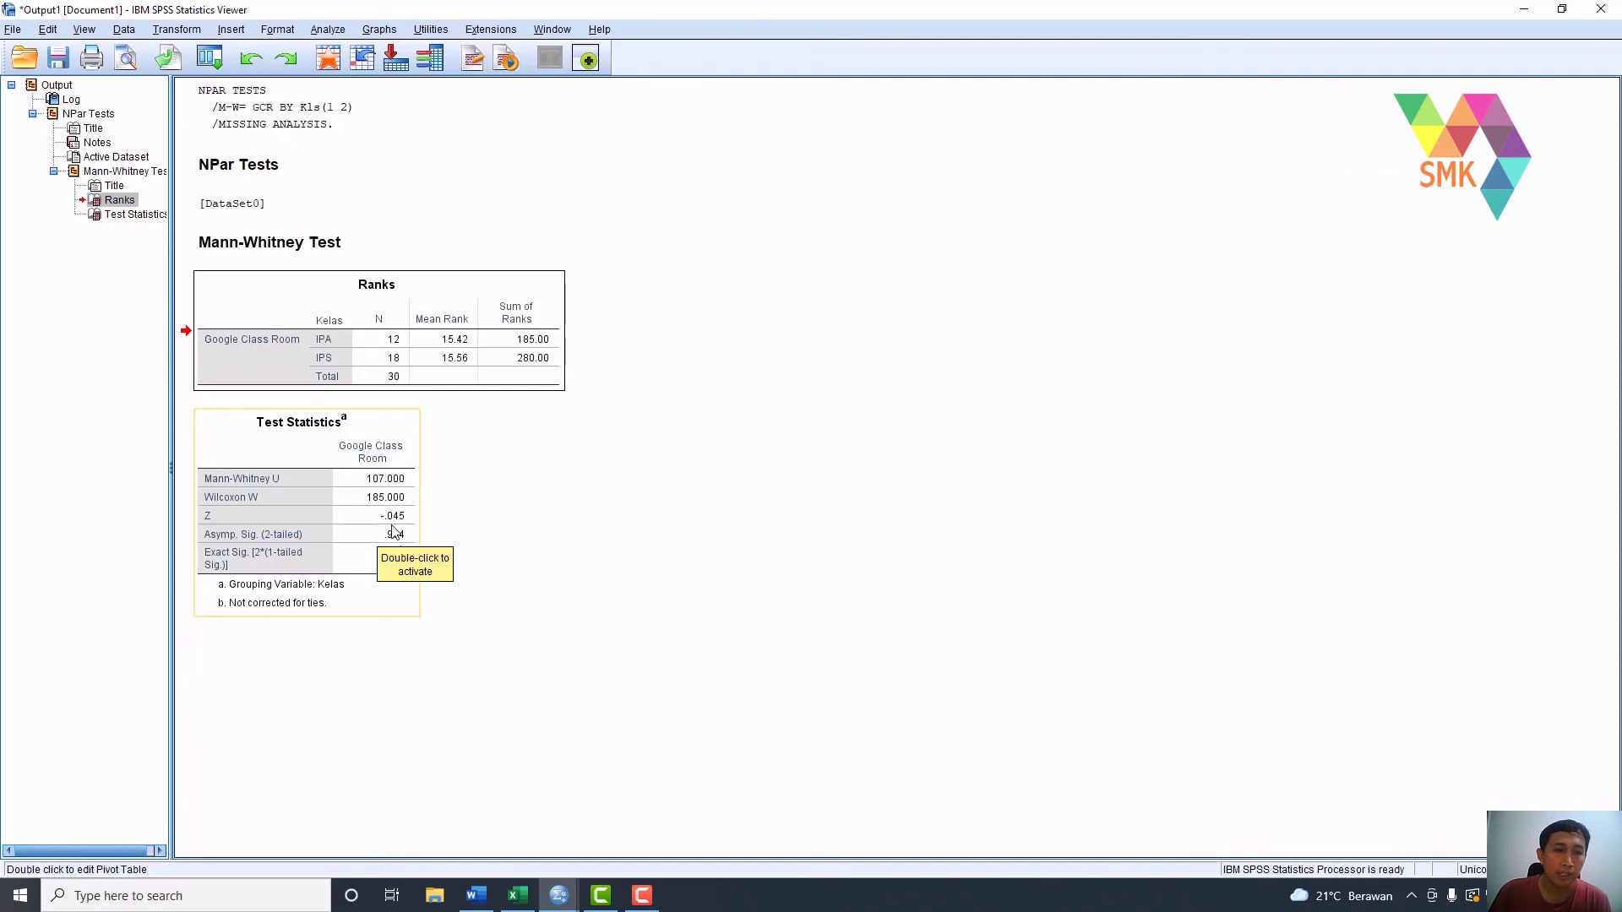
left_click(480, 895)
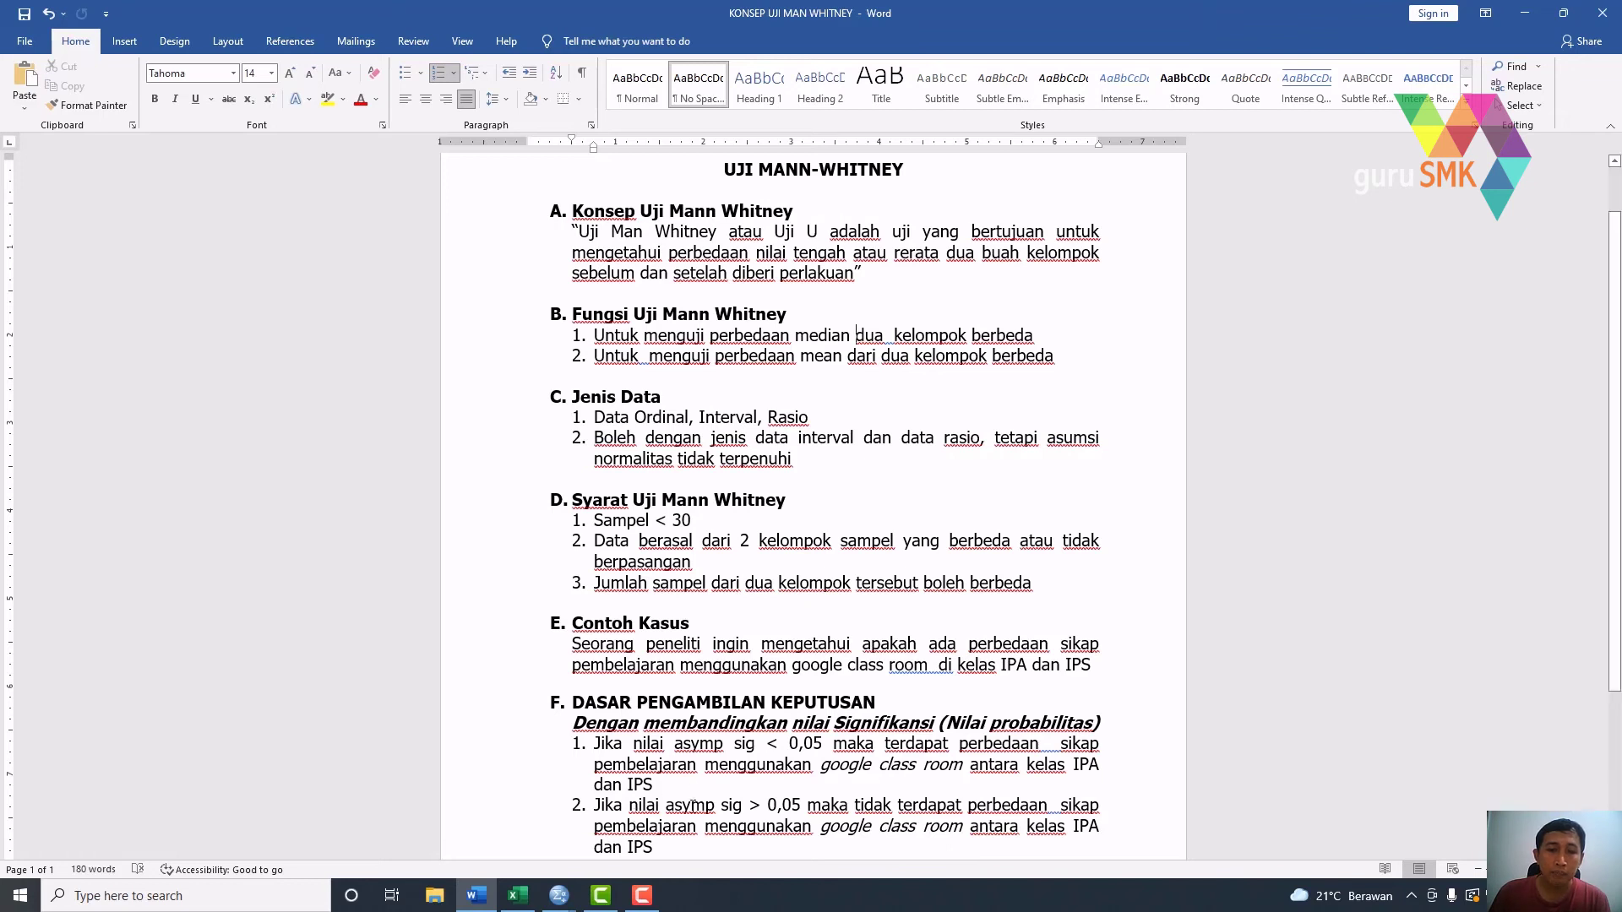
mouse_move(559, 904)
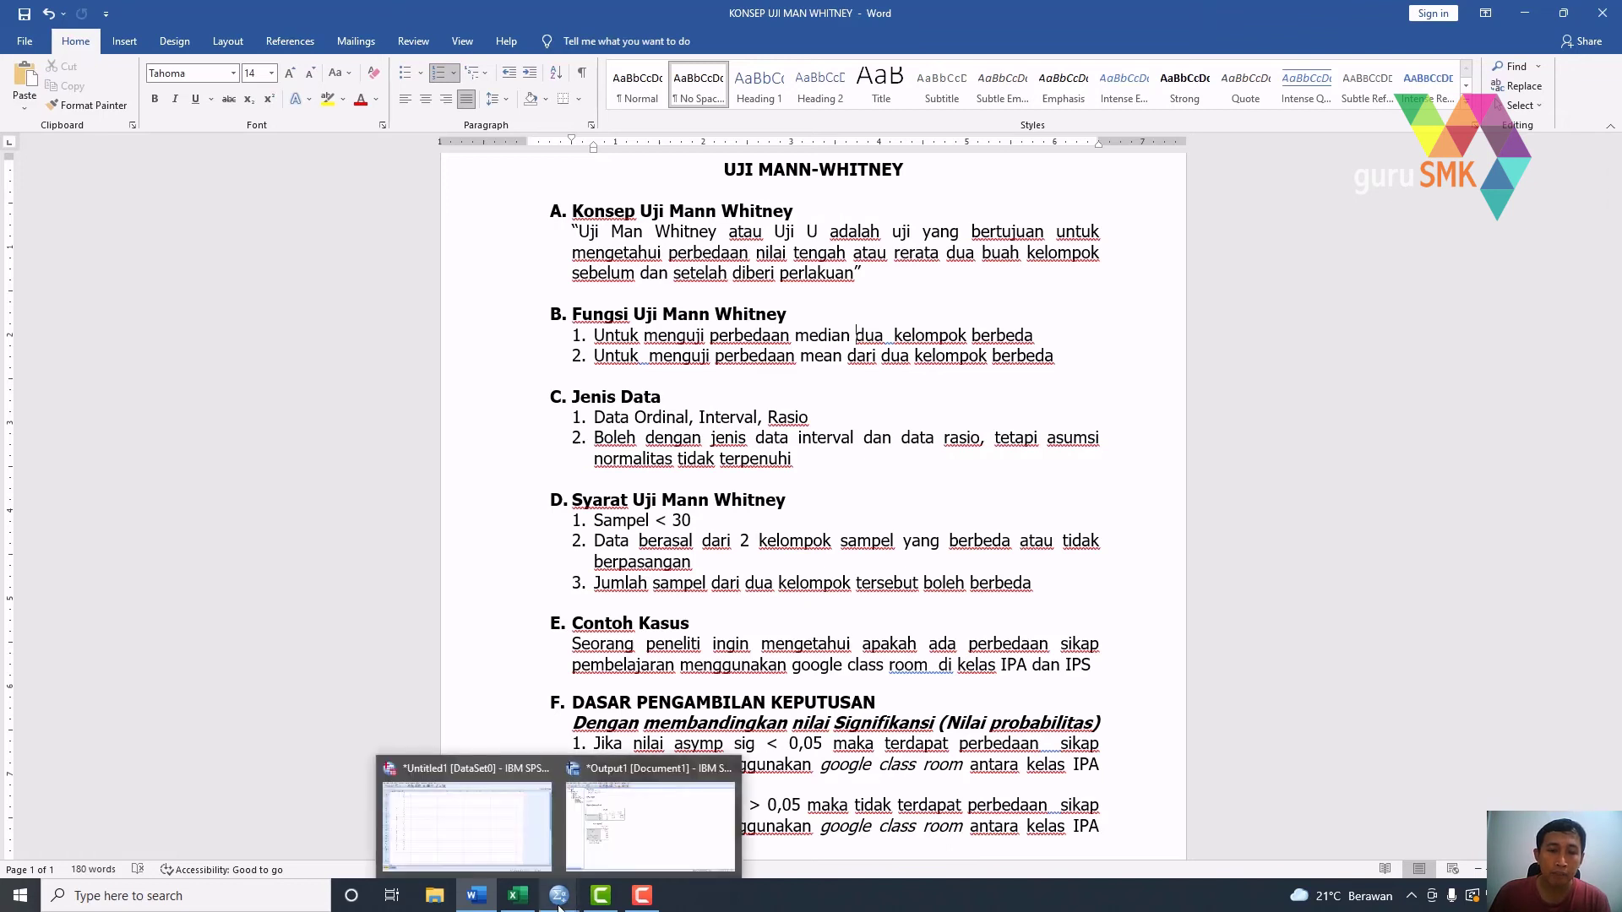
left_click(605, 845)
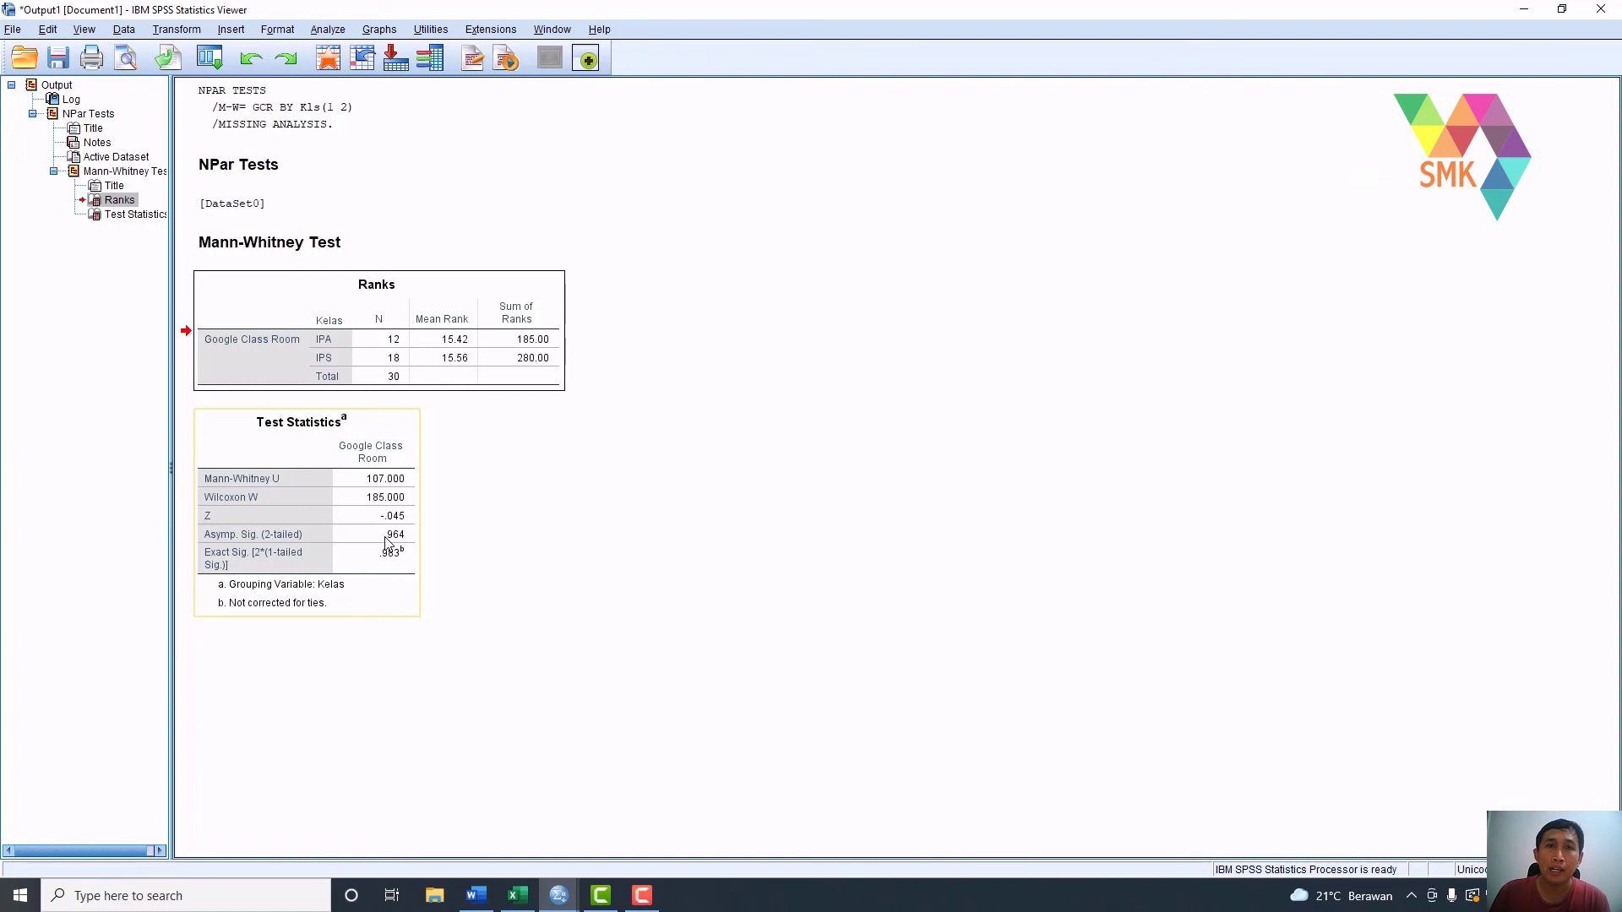
left_click(460, 380)
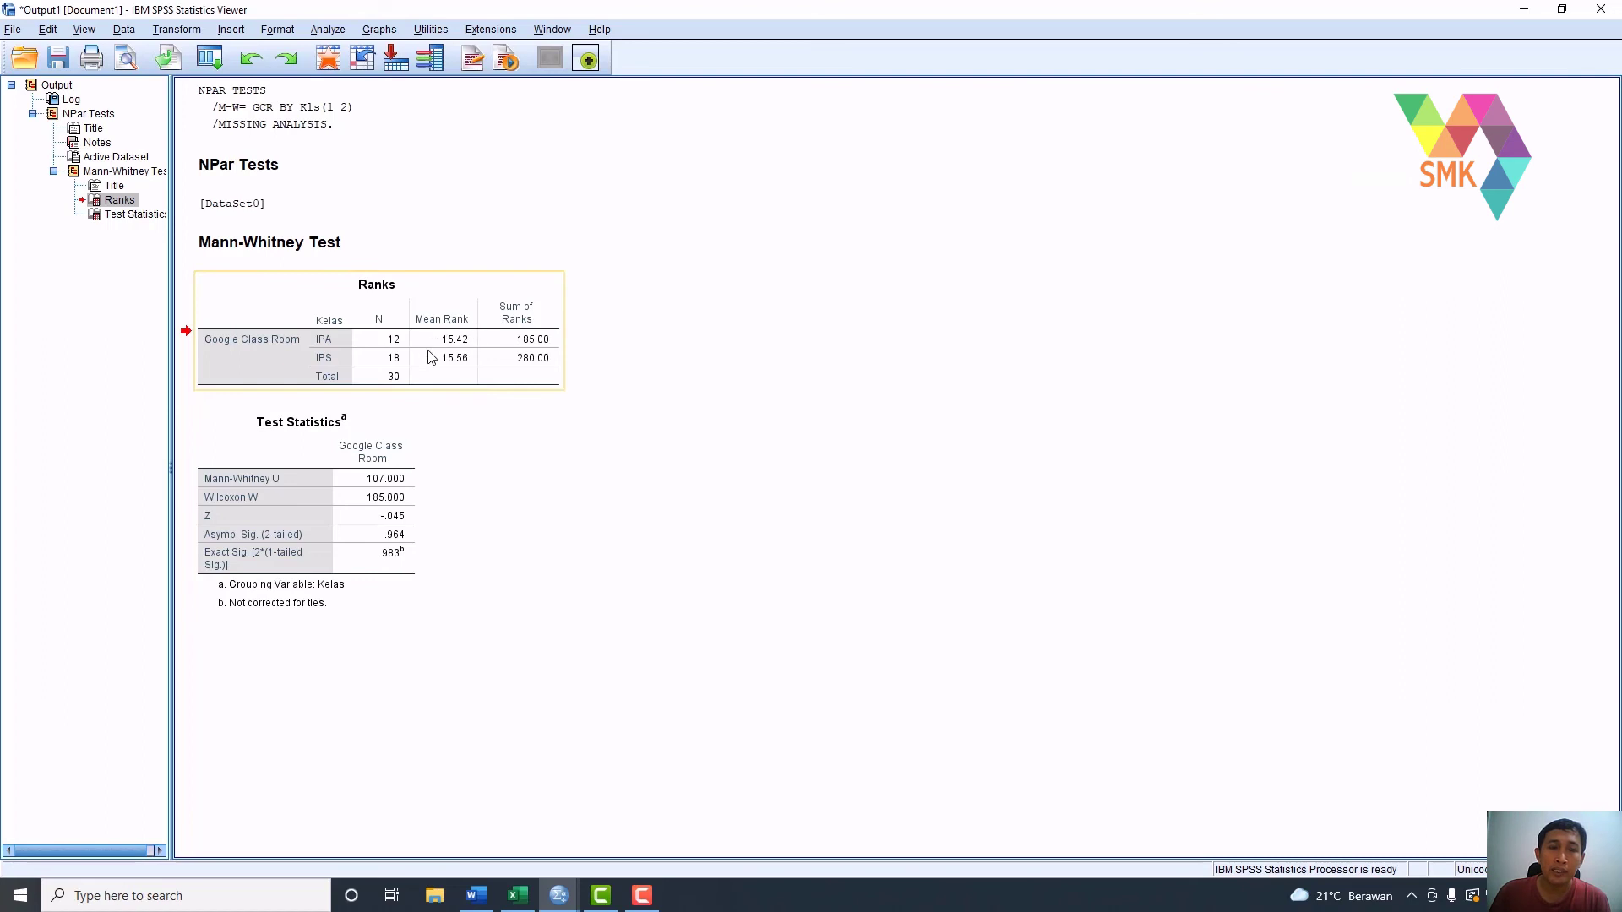
left_click(352, 471)
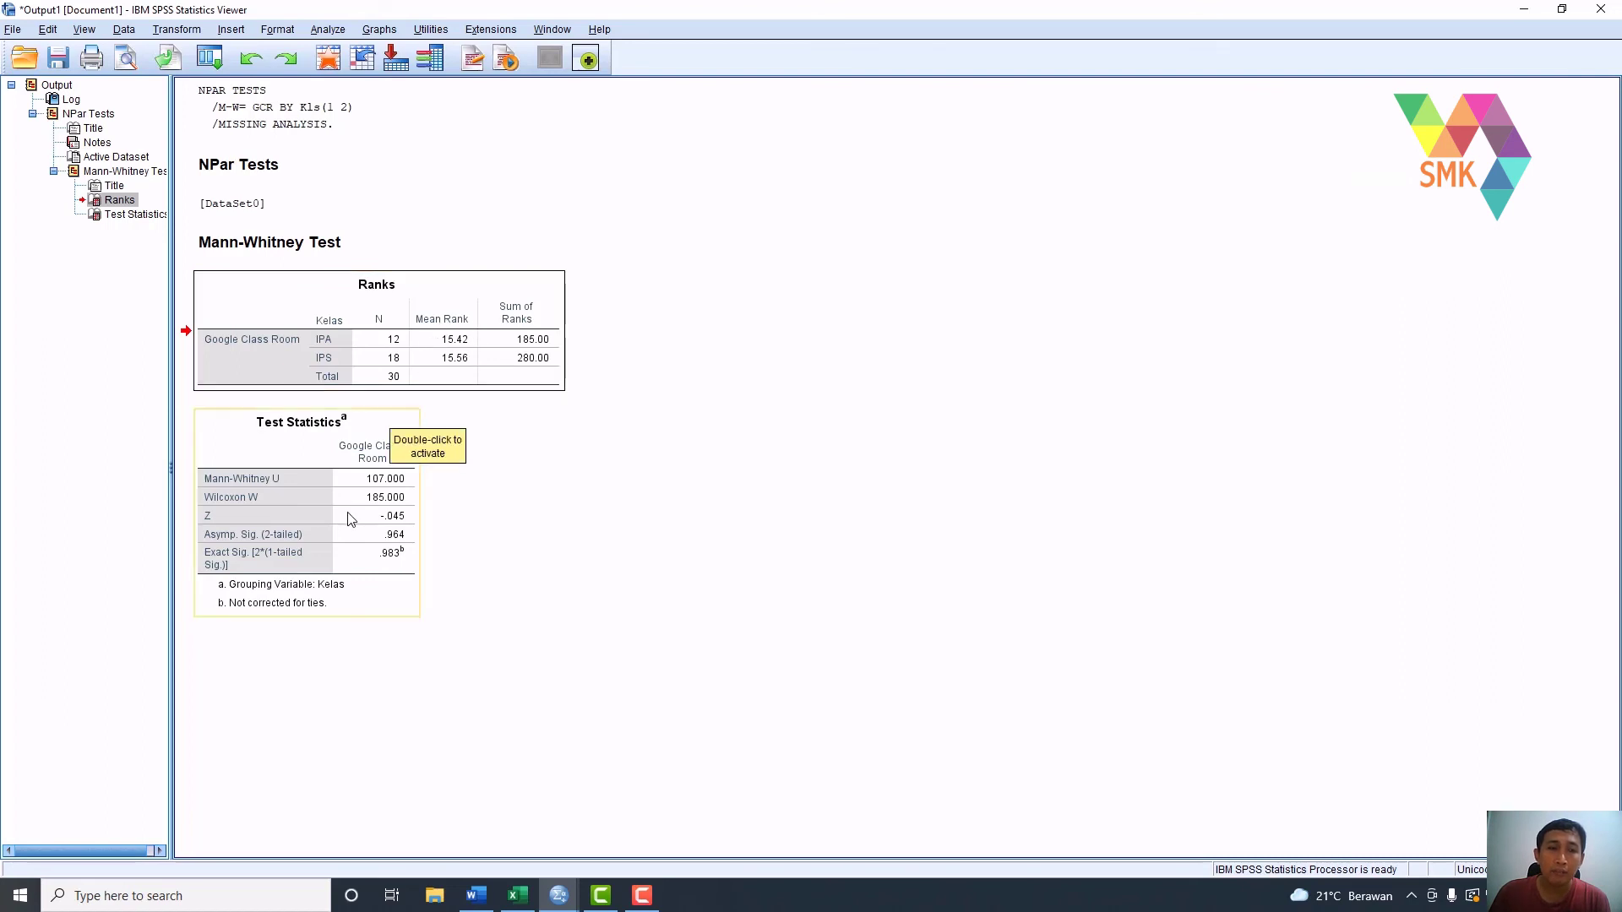